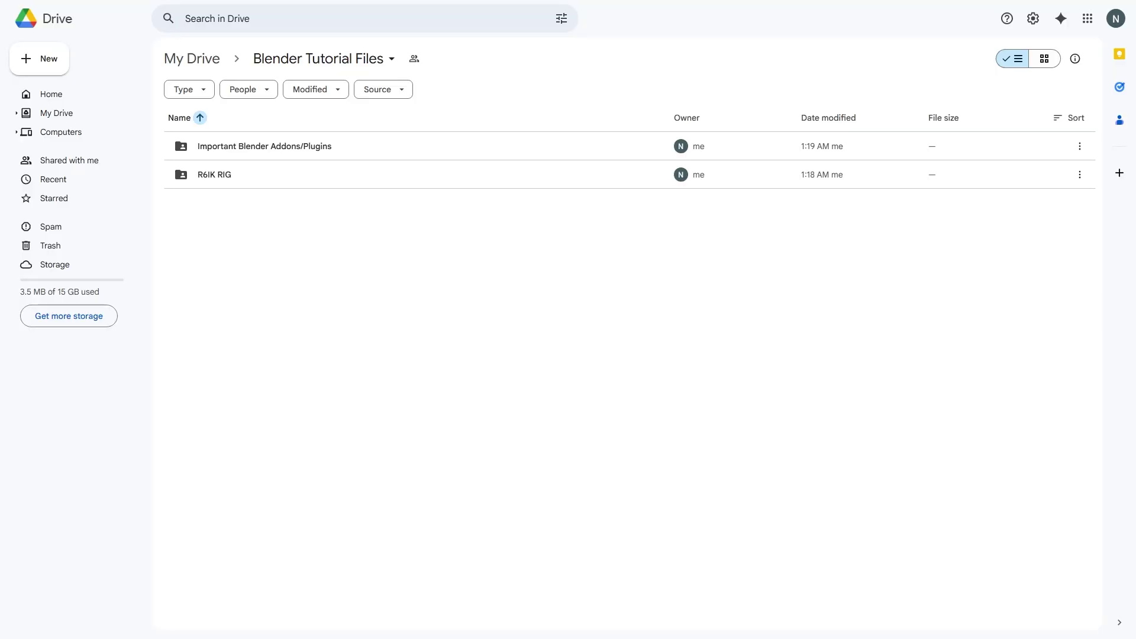
- Clear the selection of the two folders and open the options of the Blender Tutorial Files folder
{"action": "left_click_drag", "start_coordinate": [532, 248], "coordinate": [414, 118]}
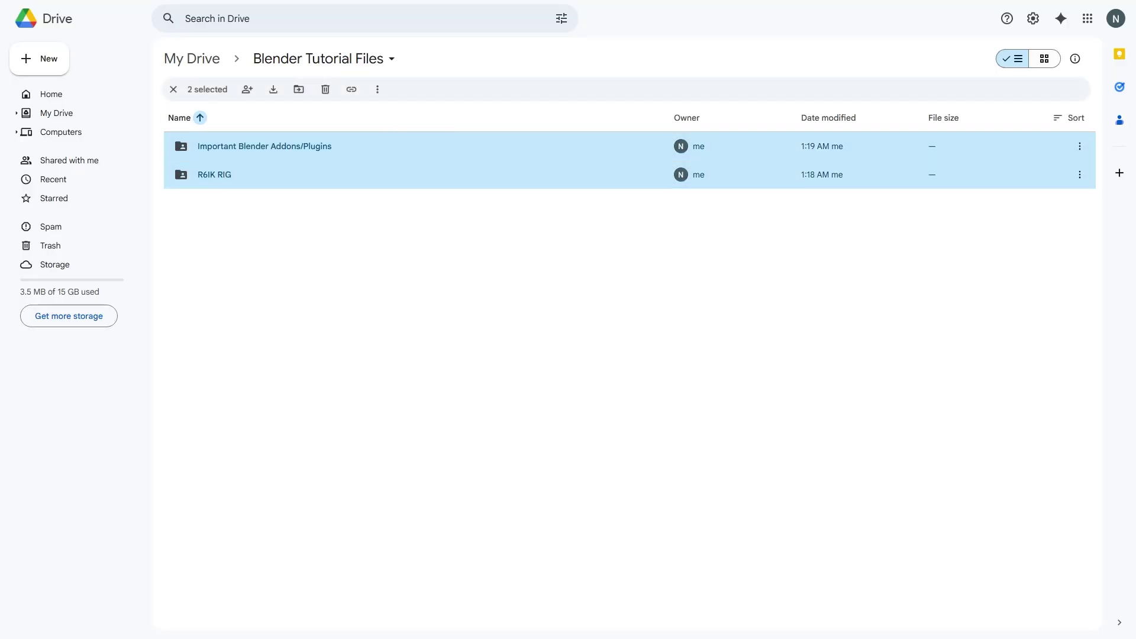
{"action": "left_click", "coordinate": [509, 266]}
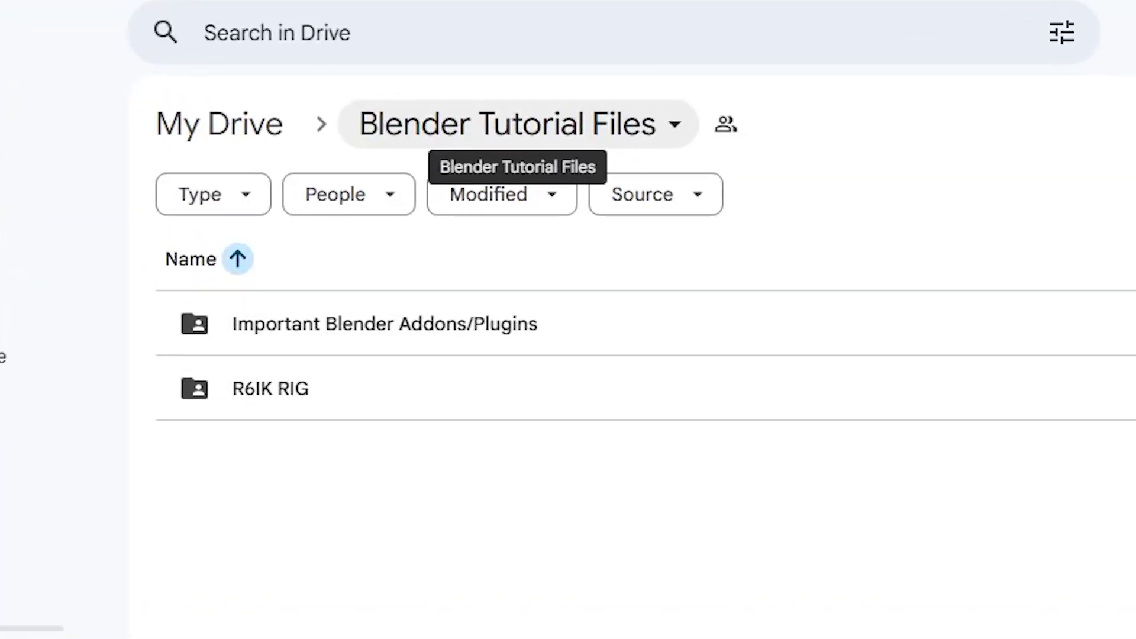
{"action": "left_click", "coordinate": [518, 124]}
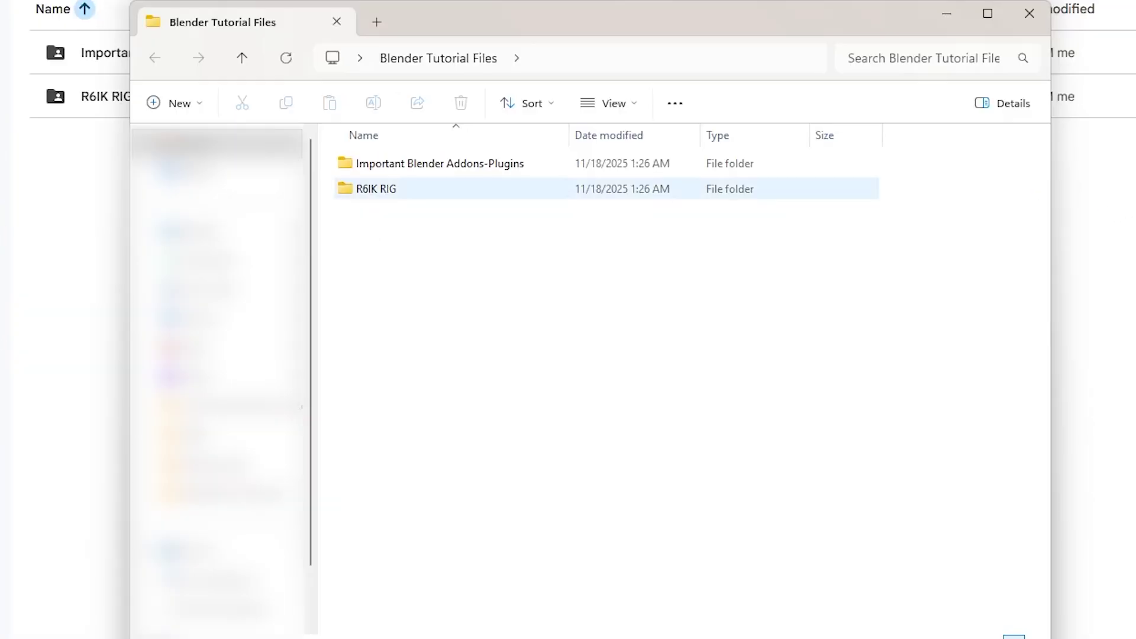
- Open the R6IK Blender file from the downloaded R6IK RIG folder
{"action": "double_click", "coordinate": [372, 189]}
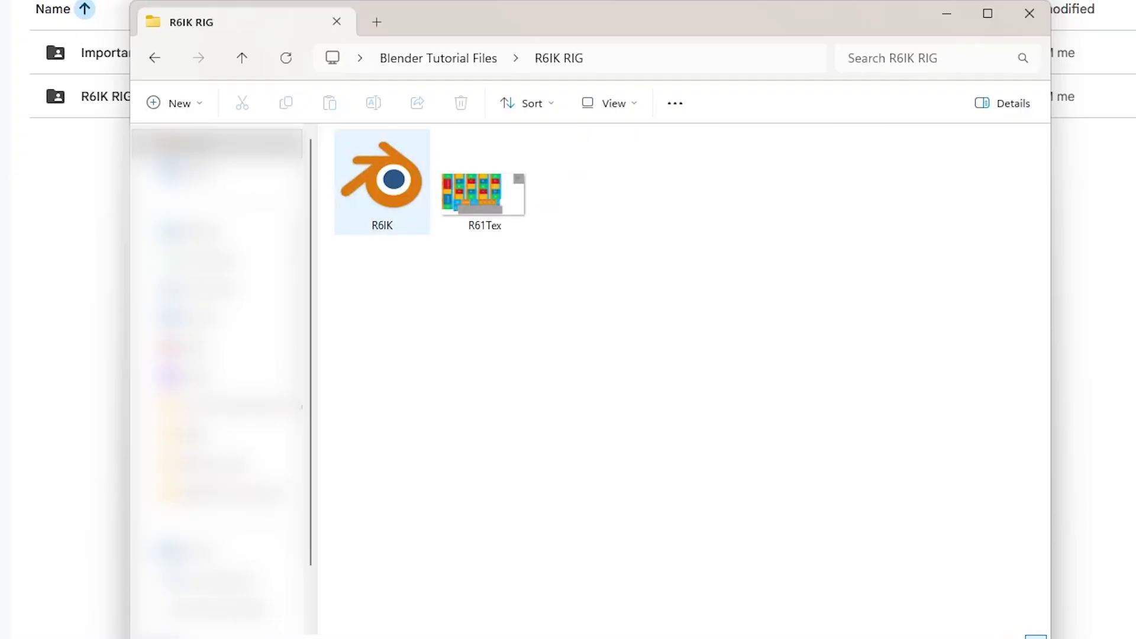
{"action": "left_click", "coordinate": [382, 181]}
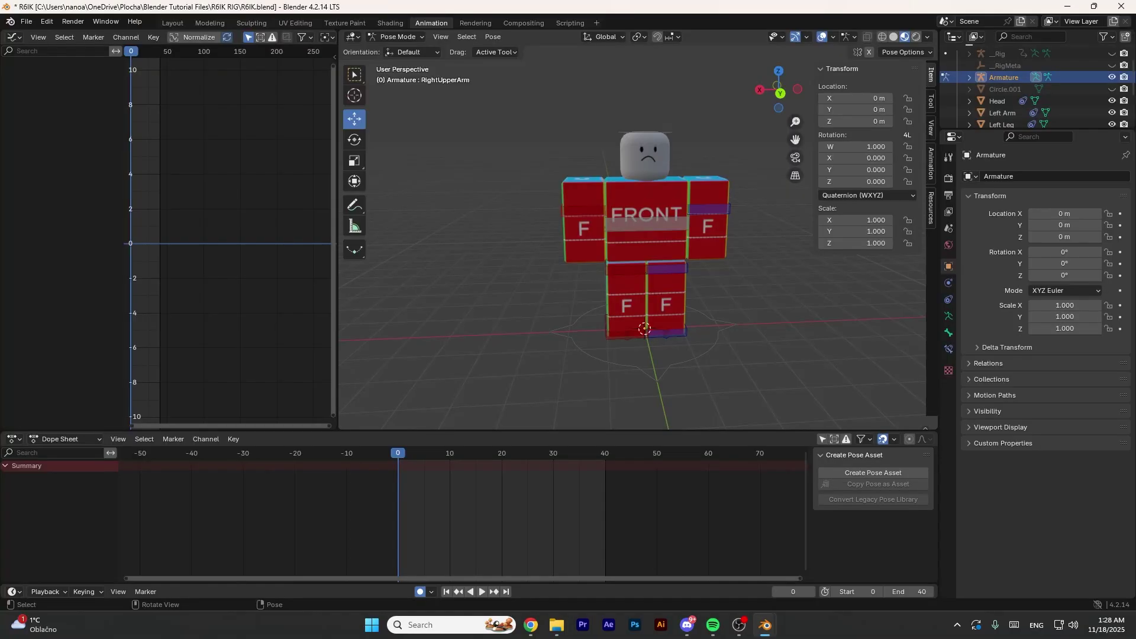
{"action": "middle_click_drag", "start_coordinate": [645, 237], "coordinate": [640, 244]}
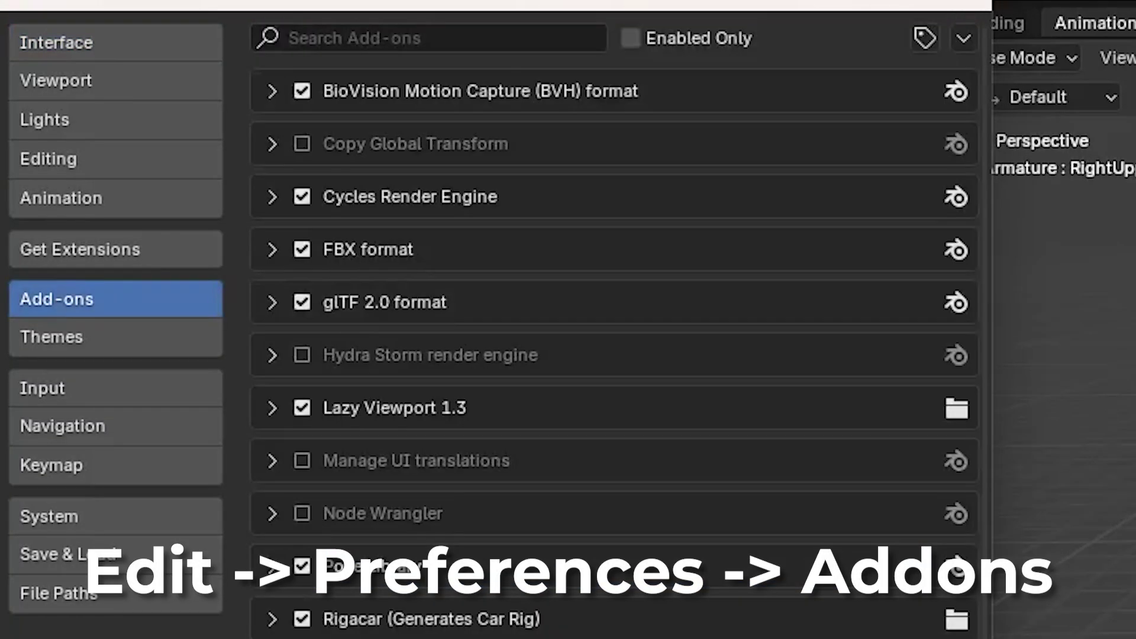
- Start installing an add-on from disk and choose lazyviewport.py in the Important Blender Addons-Plugins folder
{"action": "left_click", "coordinate": [1048, 38]}
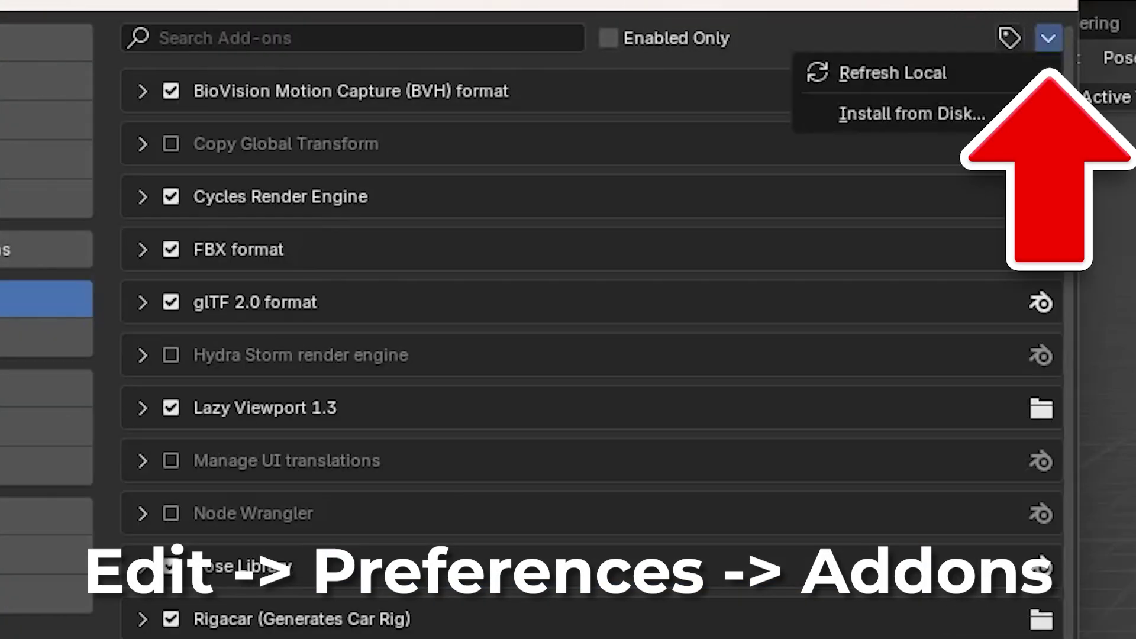
{"action": "left_click", "coordinate": [911, 114]}
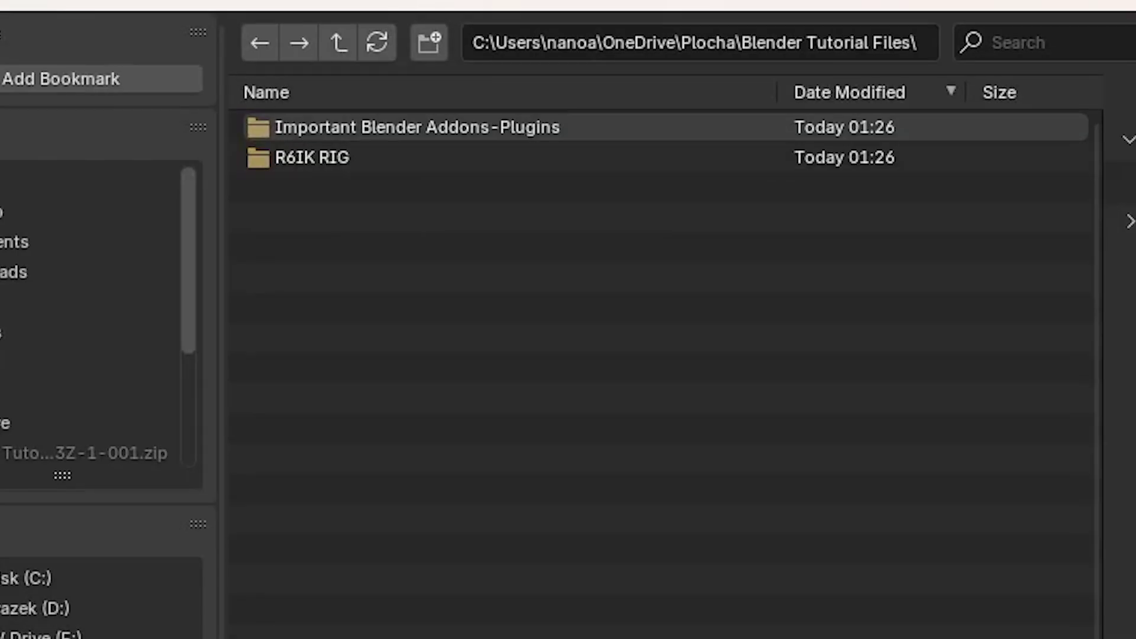
{"action": "left_click", "coordinate": [278, 127]}
{"action": "left_click", "coordinate": [332, 127]}
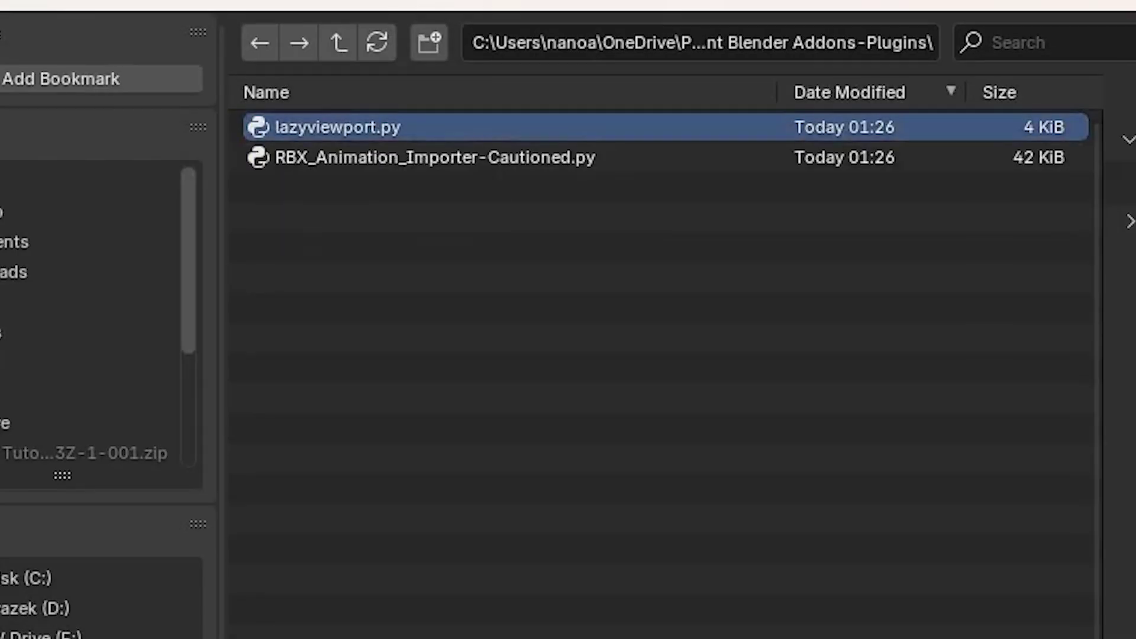
{"action": "left_click", "coordinate": [363, 99]}
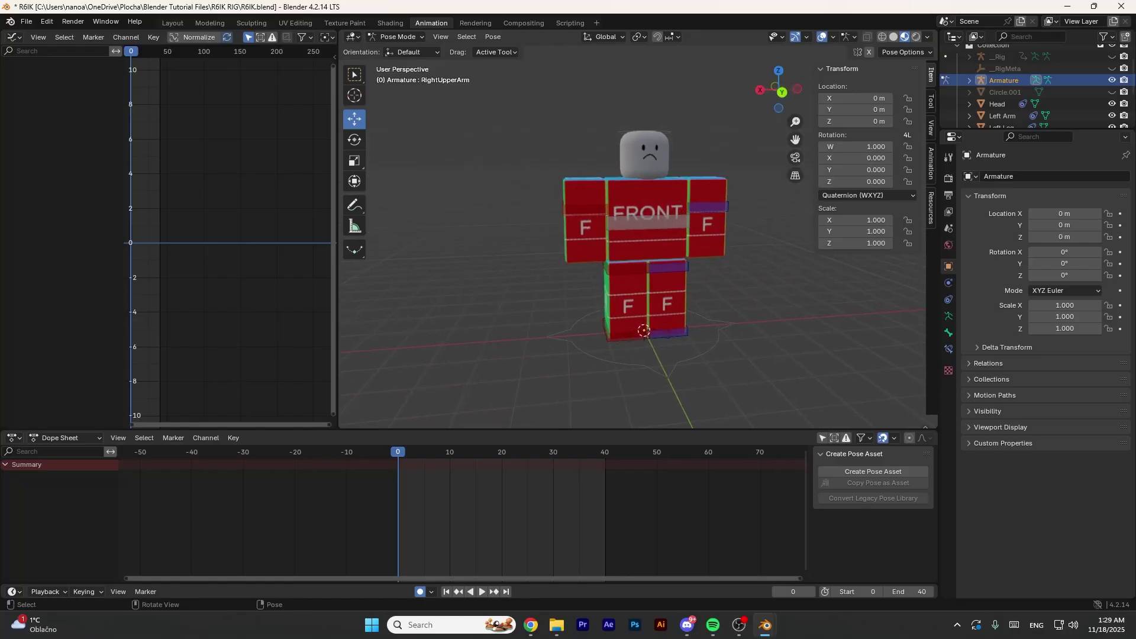
- Try rotating the character's RightUpperArm bone in several directions at frame 0
{"action": "middle_click_drag", "start_coordinate": [645, 254], "coordinate": [644, 336]}
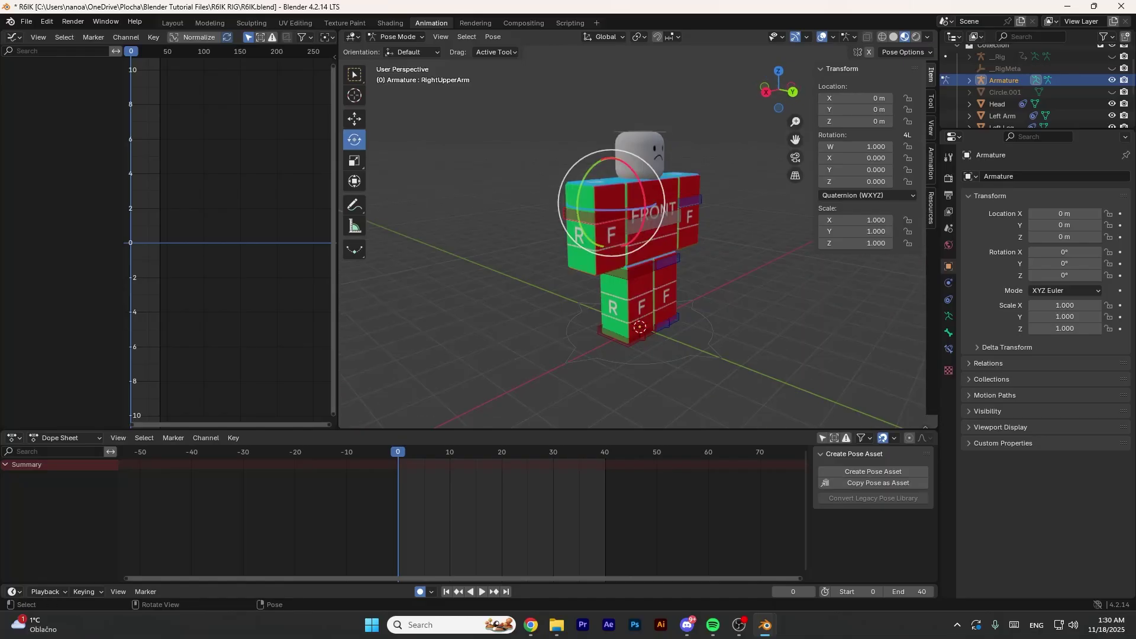
{"action": "left_click_drag", "start_coordinate": [644, 204], "coordinate": [643, 212]}
{"action": "middle_click_drag", "start_coordinate": [643, 231], "coordinate": [708, 229]}
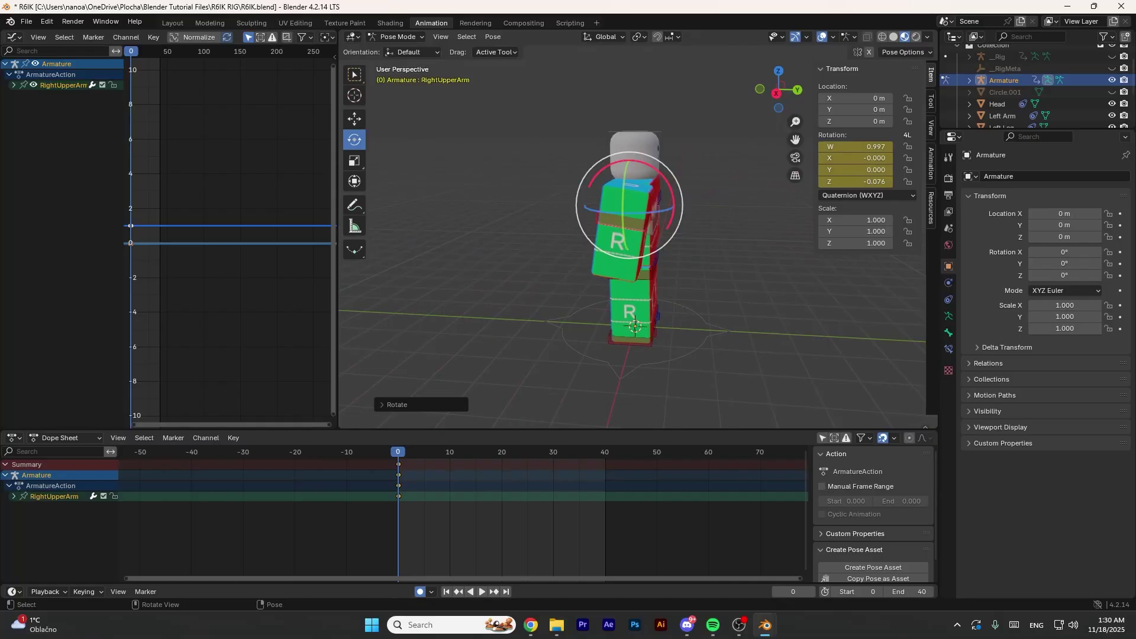
{"action": "left_click_drag", "start_coordinate": [652, 242], "coordinate": [669, 224]}
{"action": "middle_click_drag", "start_coordinate": [669, 224], "coordinate": [606, 228]}
{"action": "left_click_drag", "start_coordinate": [644, 215], "coordinate": [641, 230]}
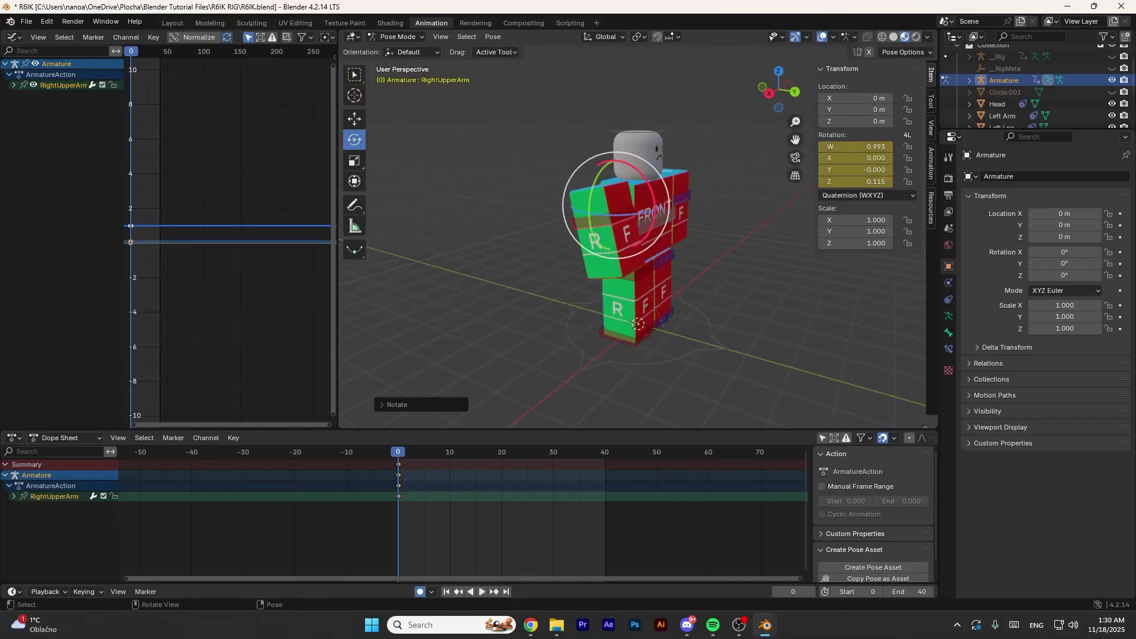
{"action": "middle_click_drag", "start_coordinate": [641, 230], "coordinate": [609, 229]}
{"action": "middle_click_drag", "start_coordinate": [609, 230], "coordinate": [603, 230]}
- Switch the armature to Object Mode and back to Pose Mode
{"action": "mouse_move", "coordinate": [308, 44]}
{"action": "left_mouse_down"}
{"action": "mouse_move", "coordinate": [332, 43]}
{"action": "mouse_move", "coordinate": [319, 53]}
{"action": "left_mouse_up"}
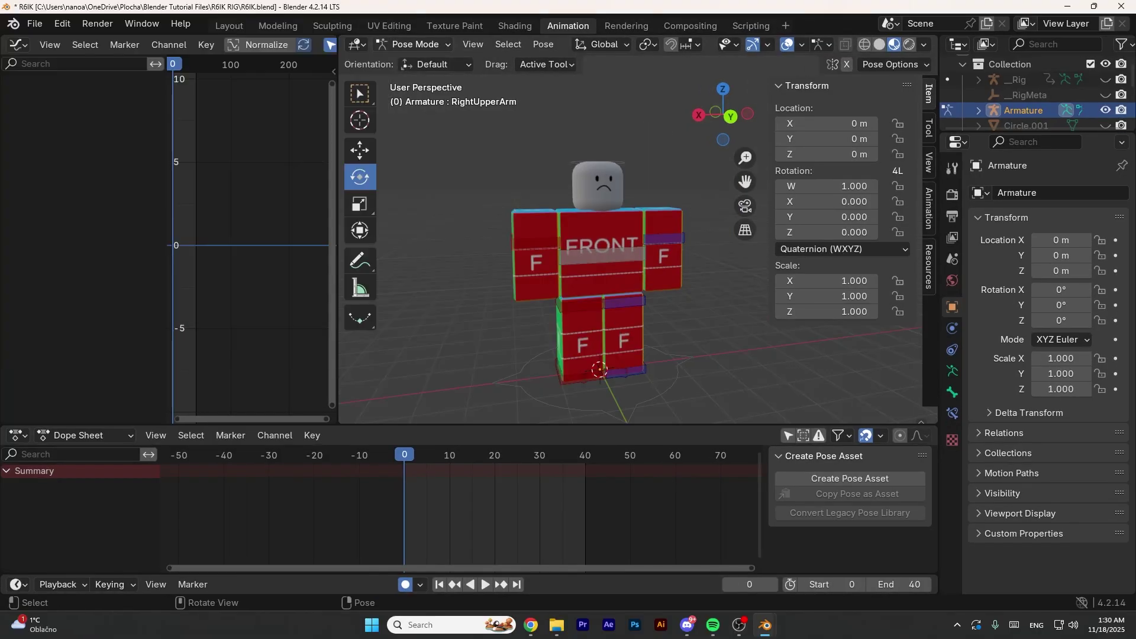
{"action": "left_click", "coordinate": [415, 45]}
{"action": "left_click", "coordinate": [423, 61]}
{"action": "middle_click_drag", "start_coordinate": [450, 177], "coordinate": [457, 186]}
{"action": "left_click", "coordinate": [457, 185]}
{"action": "left_click", "coordinate": [522, 374]}
{"action": "left_click", "coordinate": [417, 45]}
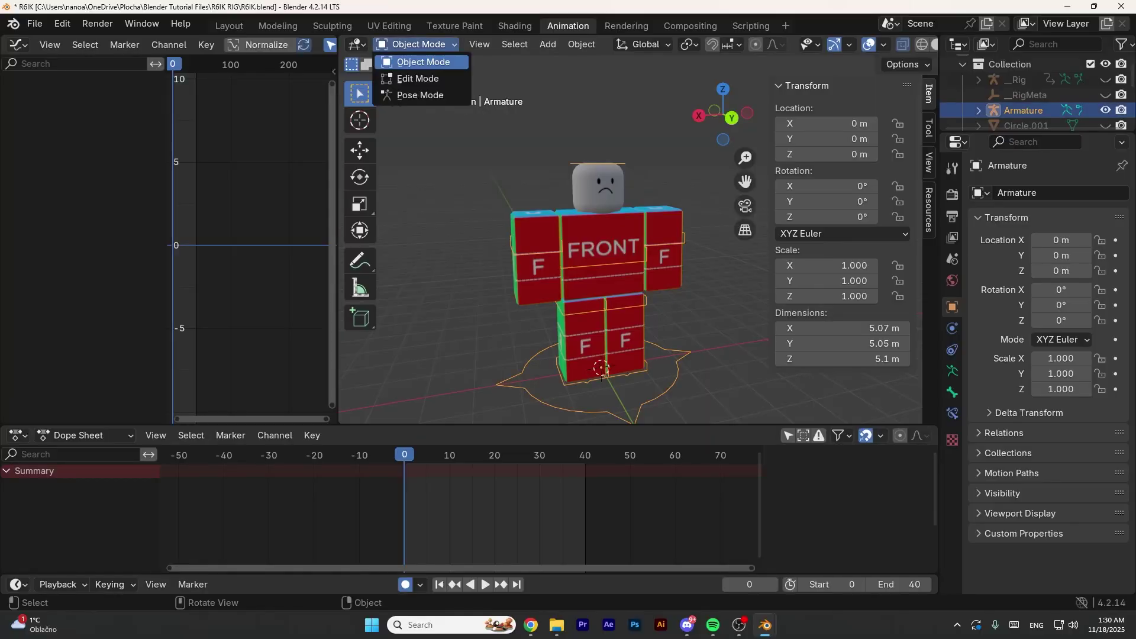
{"action": "left_click", "coordinate": [419, 95]}
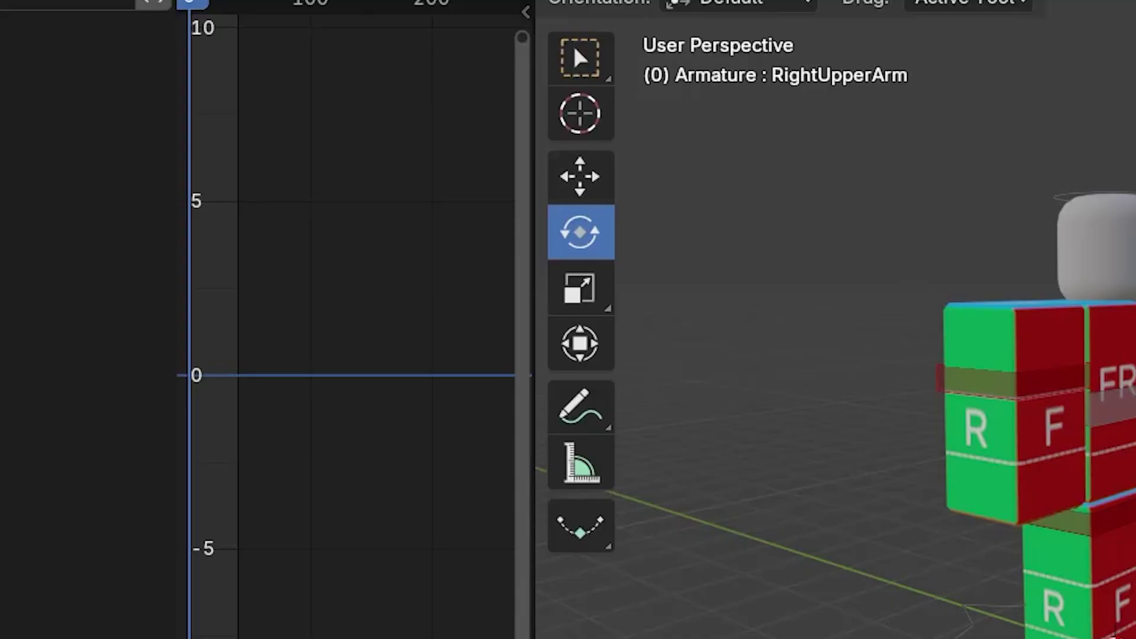
- Change the viewport's active selection tool to Tweak
{"action": "left_click", "coordinate": [580, 176]}
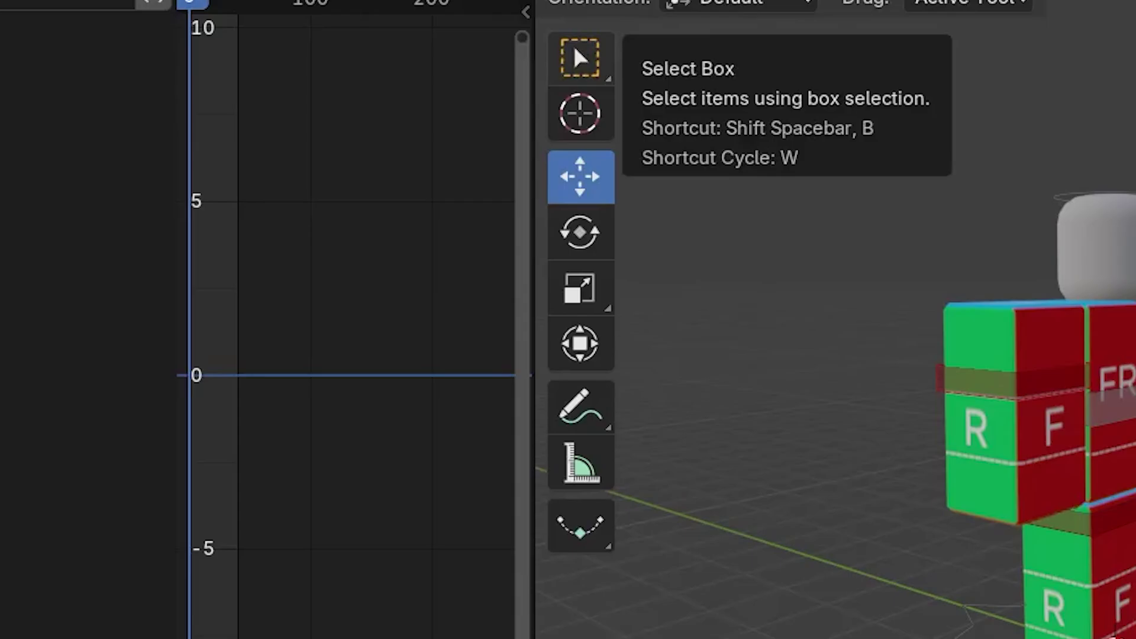
{"action": "left_click", "coordinate": [573, 44]}
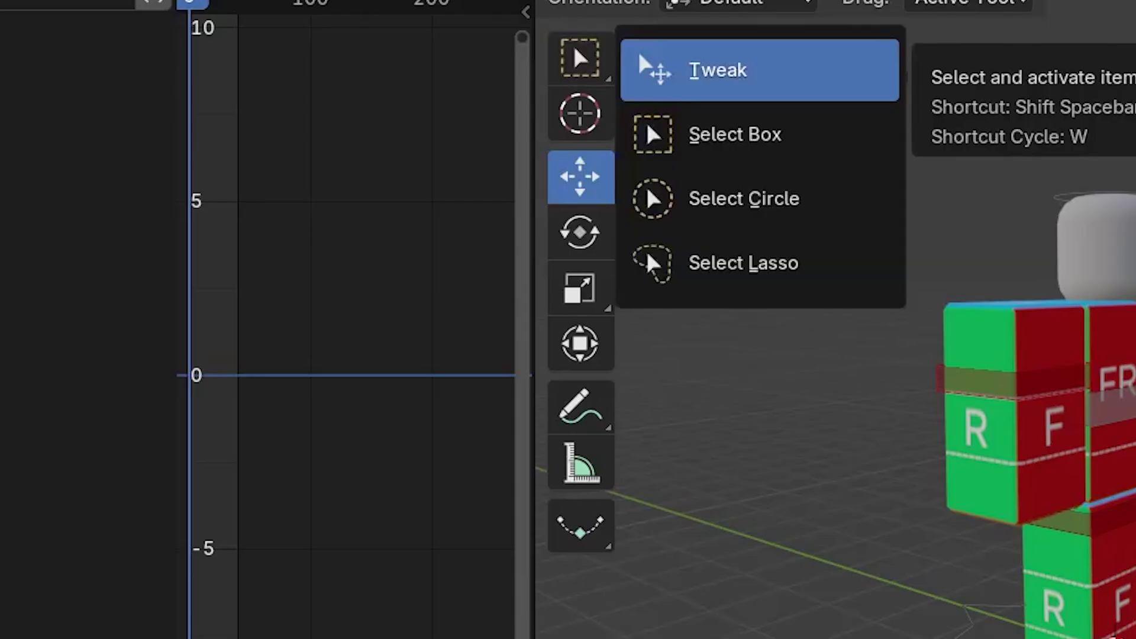
{"action": "left_click", "coordinate": [718, 70]}
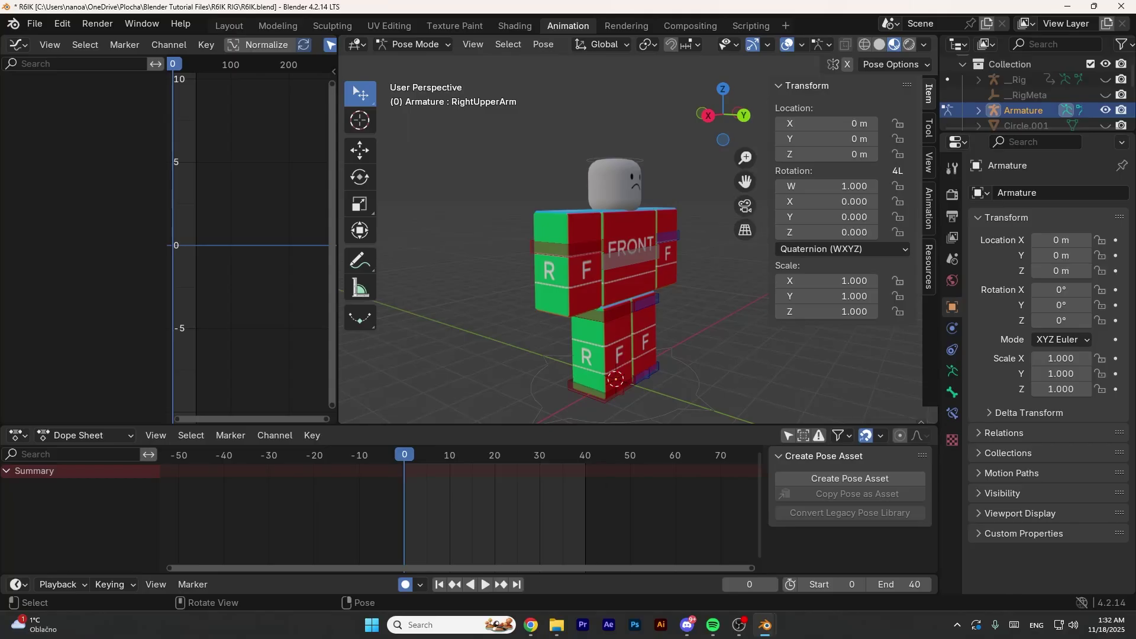
- Try moving the right arm and torso bones freely with the Tweak tool and undo the moves
{"action": "middle_click_drag", "start_coordinate": [553, 254], "coordinate": [577, 254]}
{"action": "mouse_move", "coordinate": [577, 254]}
{"action": "left_mouse_down"}
{"action": "mouse_move", "coordinate": [554, 244]}
{"action": "mouse_move", "coordinate": [571, 253]}
{"action": "left_mouse_up"}
{"action": "key", "text": "ctrl+z"}
{"action": "middle_click_drag", "start_coordinate": [657, 260], "coordinate": [592, 253]}
{"action": "left_click_drag", "start_coordinate": [599, 252], "coordinate": [587, 264]}
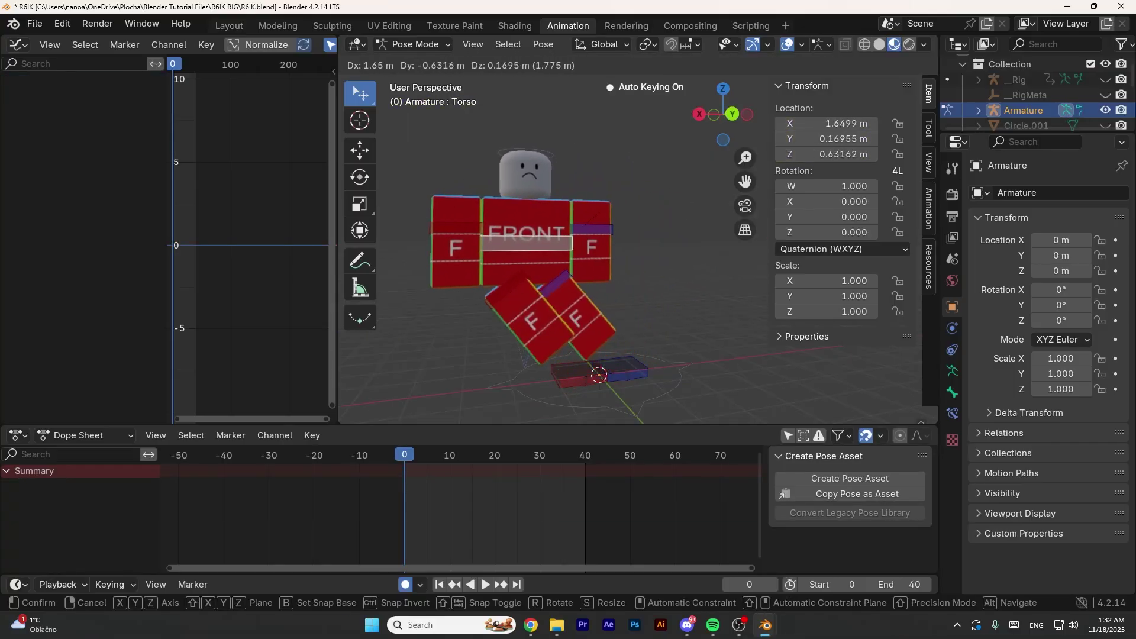
{"action": "left_click_drag", "start_coordinate": [531, 209], "coordinate": [559, 264]}
{"action": "key", "text": "ctrl+z"}
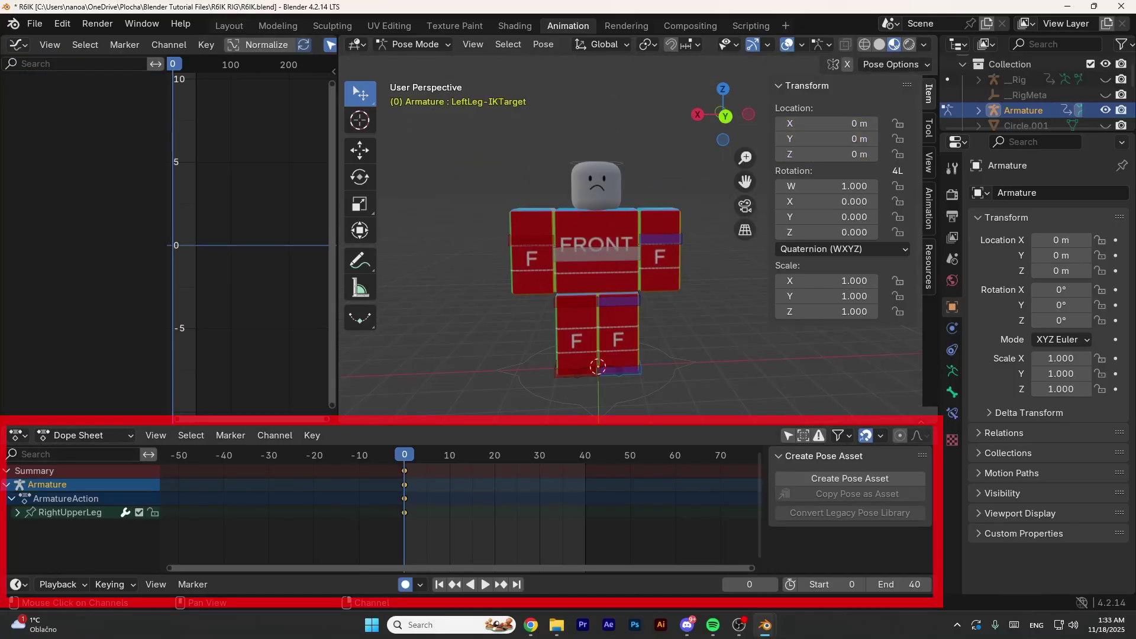
- Shift the RightUpperArm bone slightly sideways at frame 5 with auto keying on
{"action": "key", "text": "space"}
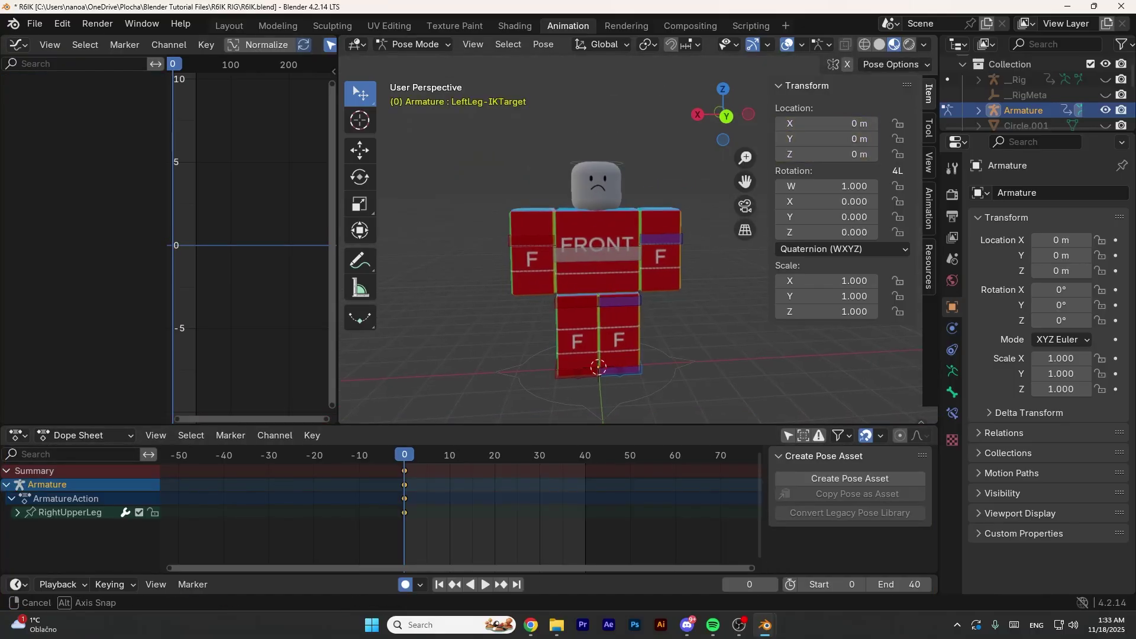
{"action": "left_click", "coordinate": [532, 241]}
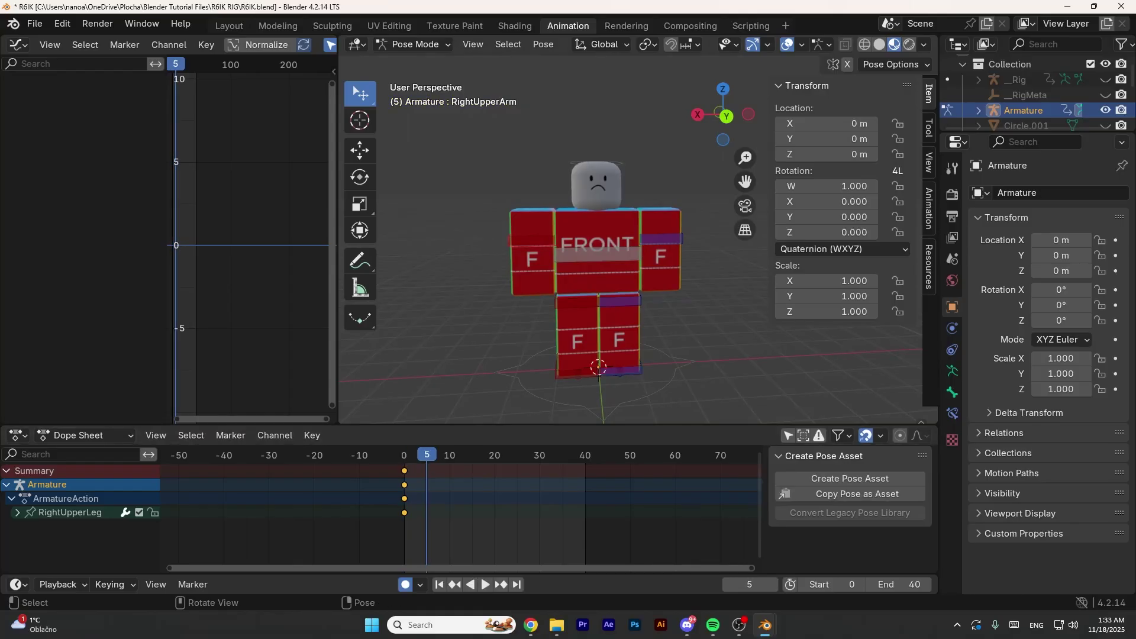
{"action": "left_click_drag", "start_coordinate": [531, 240], "coordinate": [528, 240]}
- Move the playhead to frame 11, deselect the keyframes and play the animation
{"action": "left_click_drag", "start_coordinate": [427, 455], "coordinate": [454, 456]}
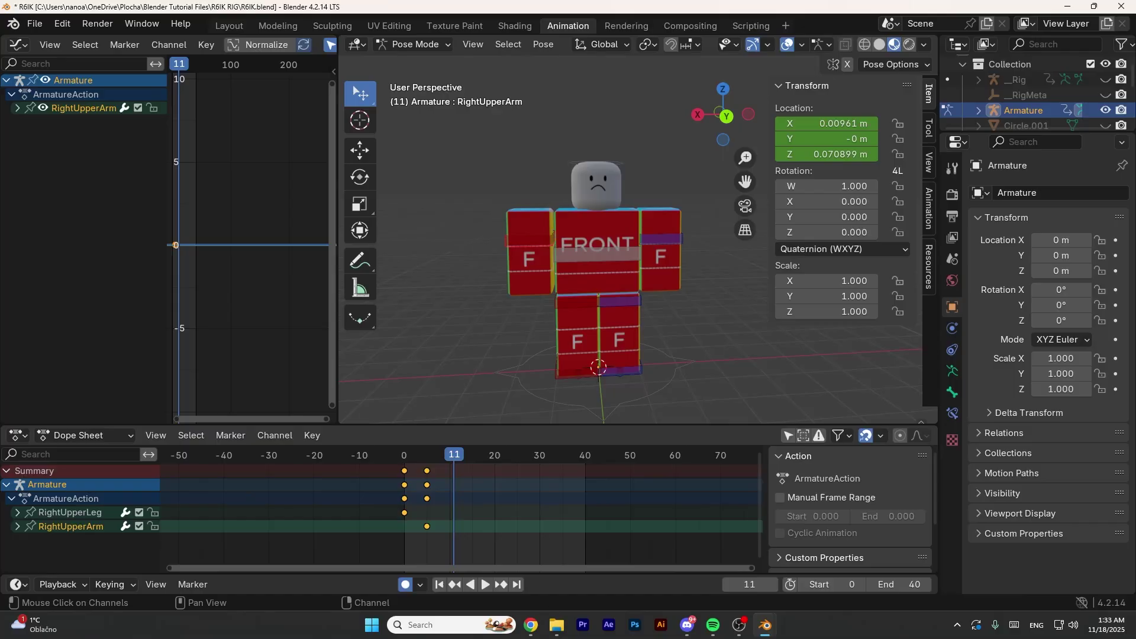
{"action": "left_click", "coordinate": [474, 544]}
{"action": "key", "text": "space"}
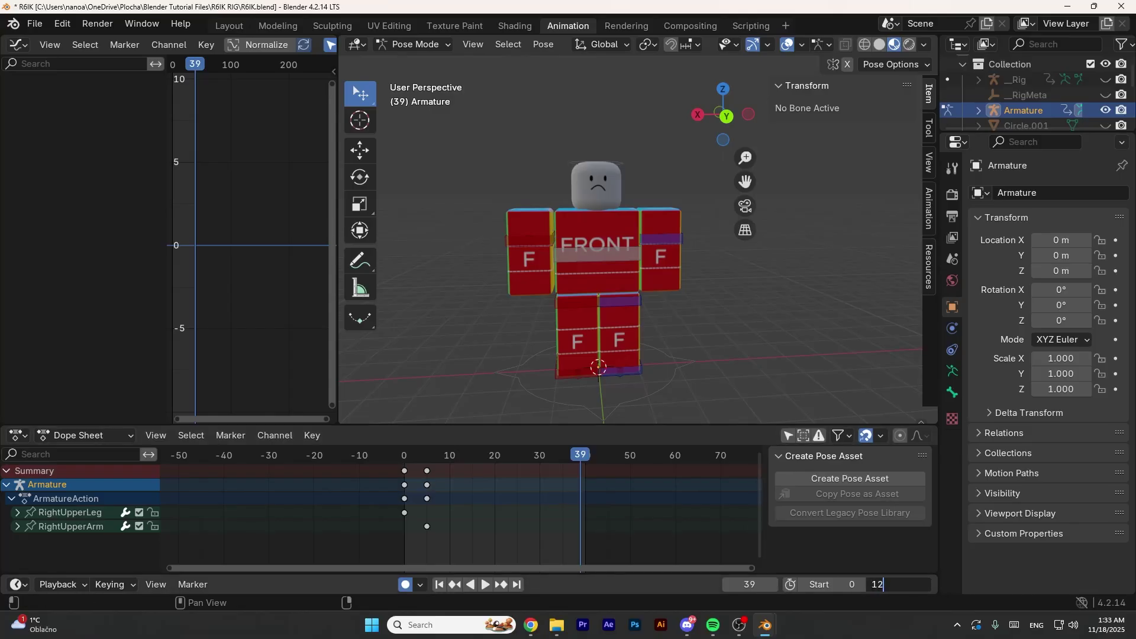
- Set the animation's end frame to 120 and scrub through the extended frame range
{"action": "key", "text": "Return"}
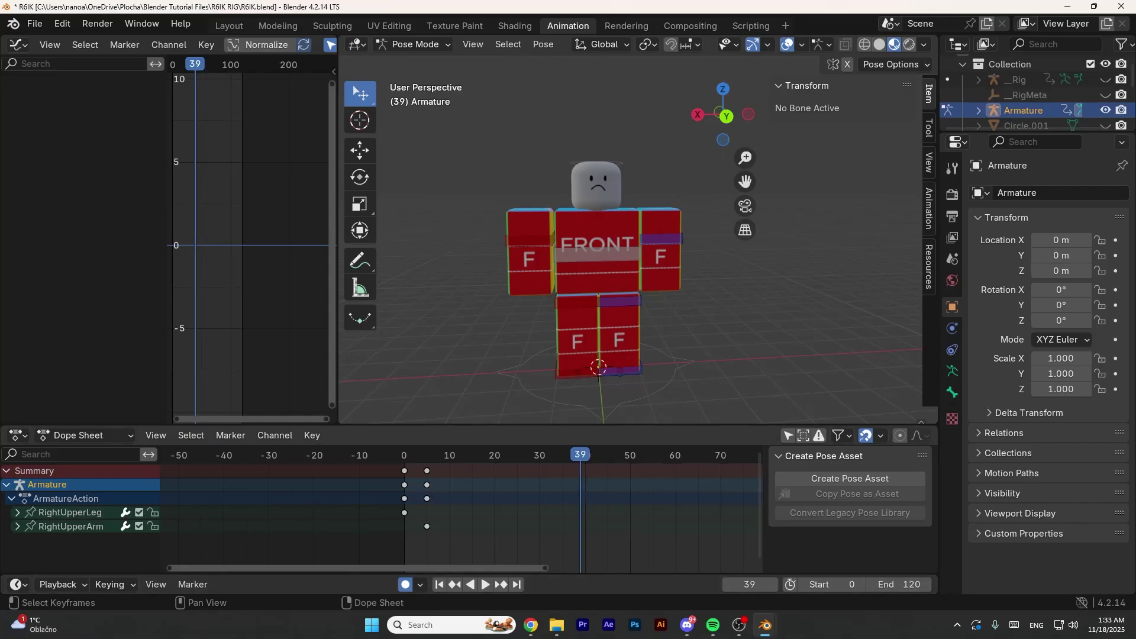
{"action": "scroll", "coordinate": [462, 515], "scroll_direction": "down", "scroll_amount": 5}
{"action": "scroll", "coordinate": [459, 515], "scroll_direction": "down", "scroll_amount": 2}
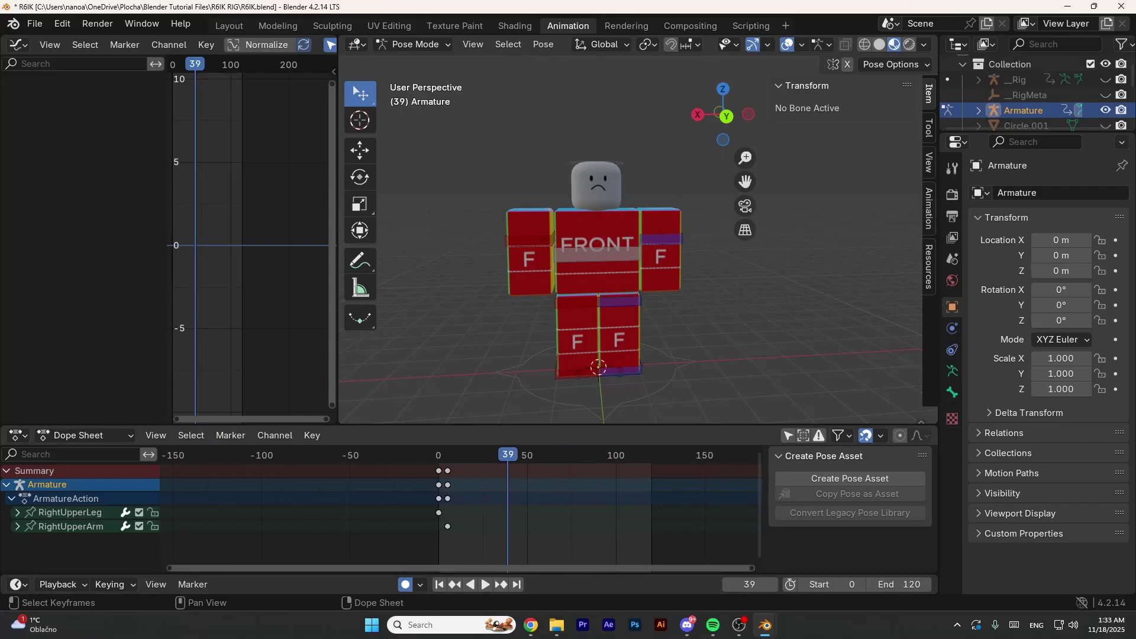
{"action": "left_click", "coordinate": [441, 456]}
{"action": "left_click", "coordinate": [572, 455]}
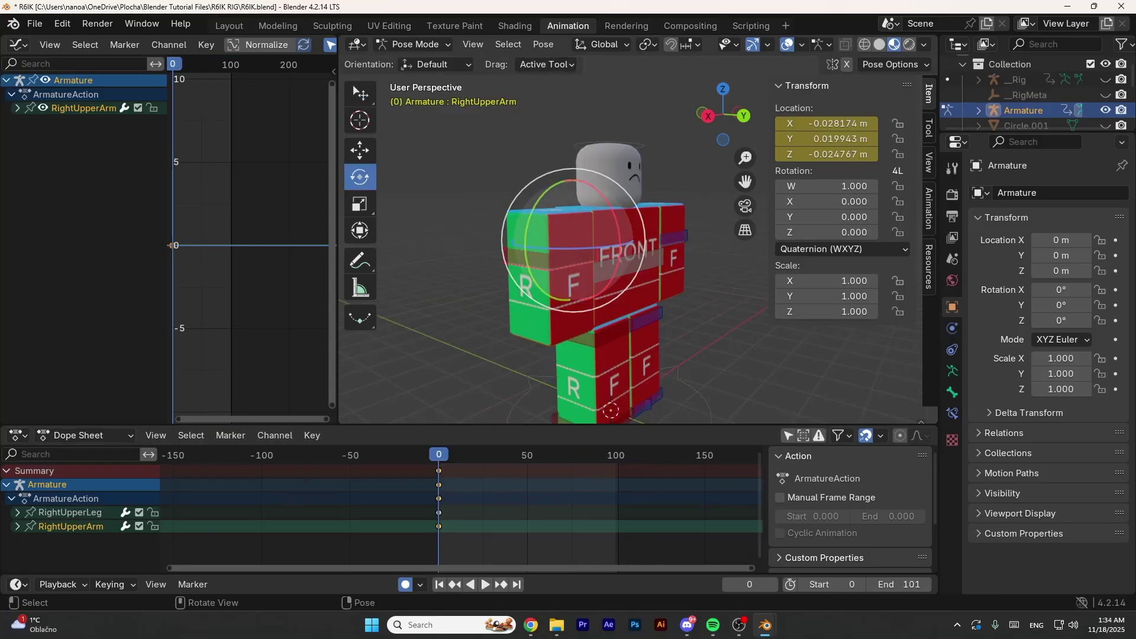
- Rotate the right arm and the left arm with the Rotate tool to pose the character
{"action": "left_click_drag", "start_coordinate": [592, 178], "coordinate": [521, 195]}
{"action": "left_click", "coordinate": [668, 240]}
{"action": "middle_click_drag", "start_coordinate": [668, 240], "coordinate": [569, 237]}
{"action": "left_click_drag", "start_coordinate": [576, 232], "coordinate": [589, 270]}
{"action": "middle_click_drag", "start_coordinate": [589, 269], "coordinate": [609, 281]}
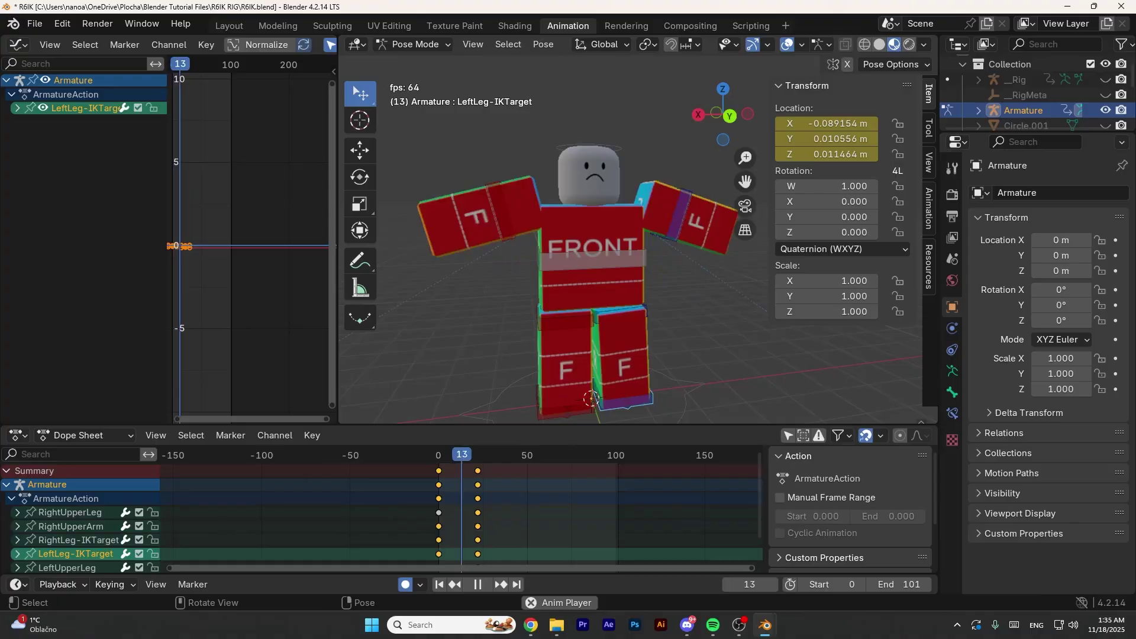
- Play the arm and leg animation to review it, stop playback and return to frame 0
{"action": "key", "text": "space"}
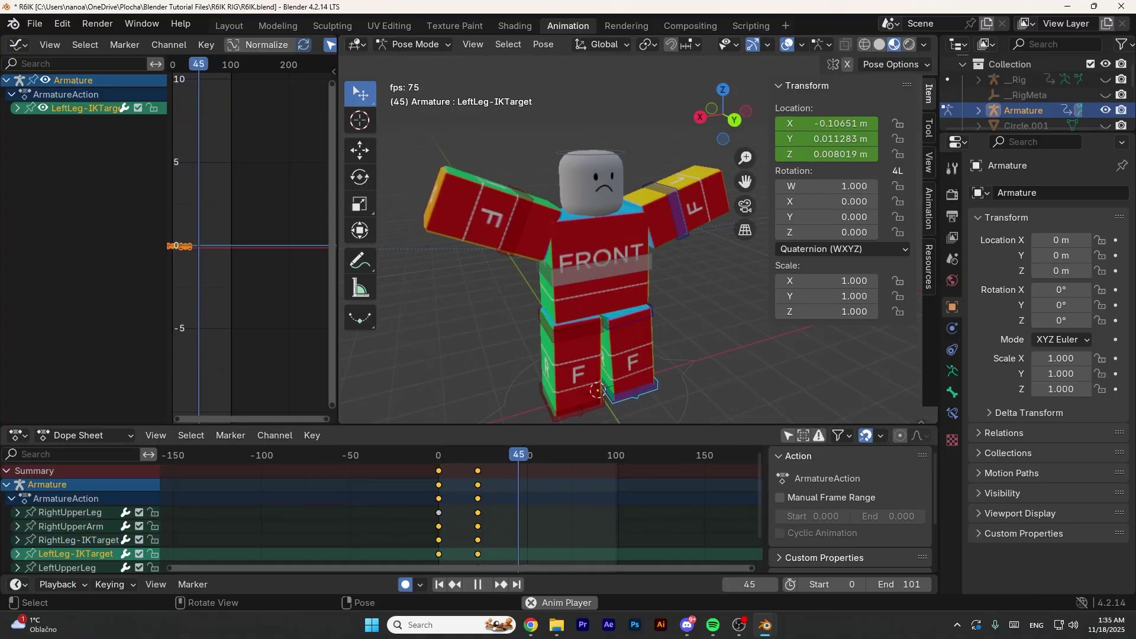
{"action": "key", "text": "Escape"}
{"action": "key", "text": "shift+Left"}
{"action": "mouse_move", "coordinate": [583, 307]}
{"action": "middle_mouse_down"}
{"action": "mouse_move", "coordinate": [628, 309]}
{"action": "mouse_move", "coordinate": [566, 309]}
{"action": "middle_mouse_up"}
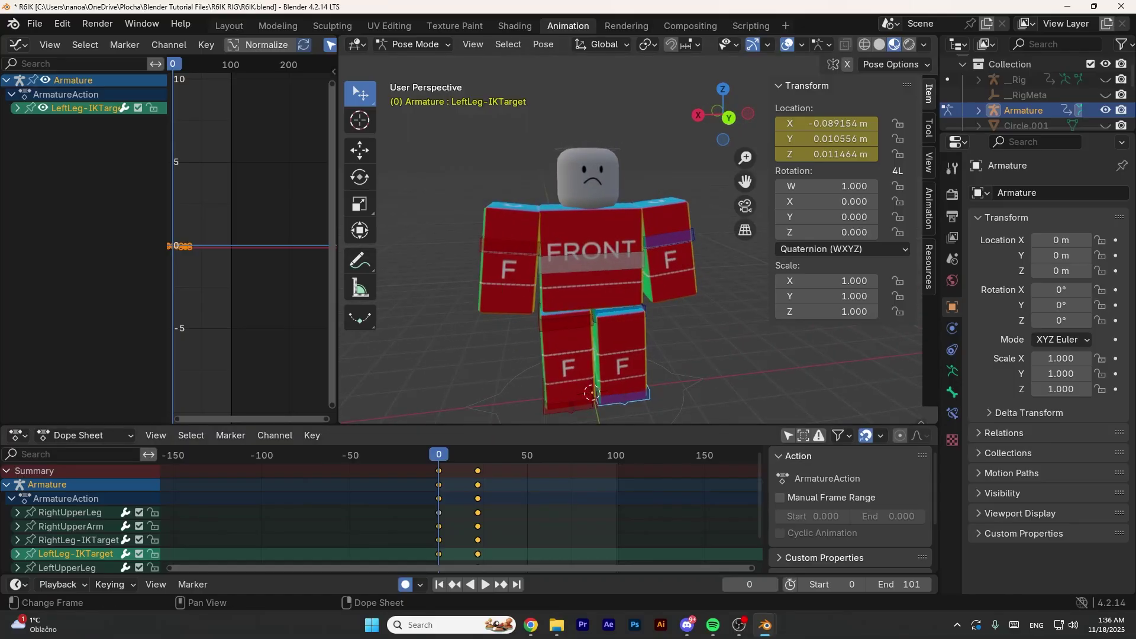
- Frame all curves of the left leg IK target in the Graph Editor for a closer look
{"action": "key", "text": "Home"}
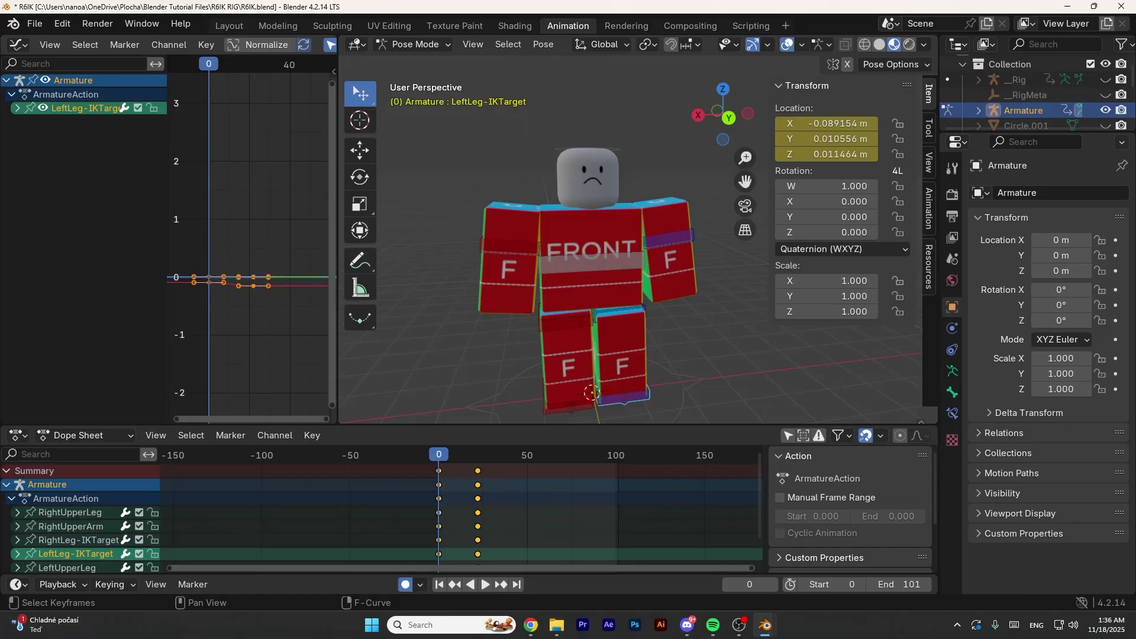
{"action": "scroll", "coordinate": [179, 315], "scroll_direction": "up", "scroll_amount": 3}
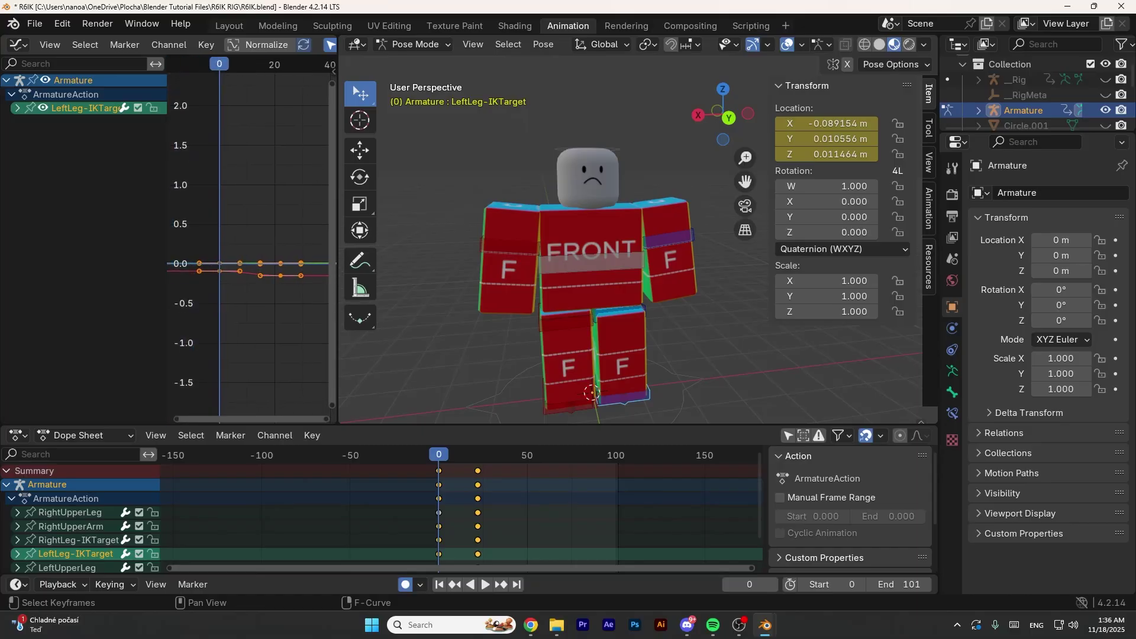
{"action": "scroll", "coordinate": [326, 249], "scroll_direction": "up", "scroll_amount": 3}
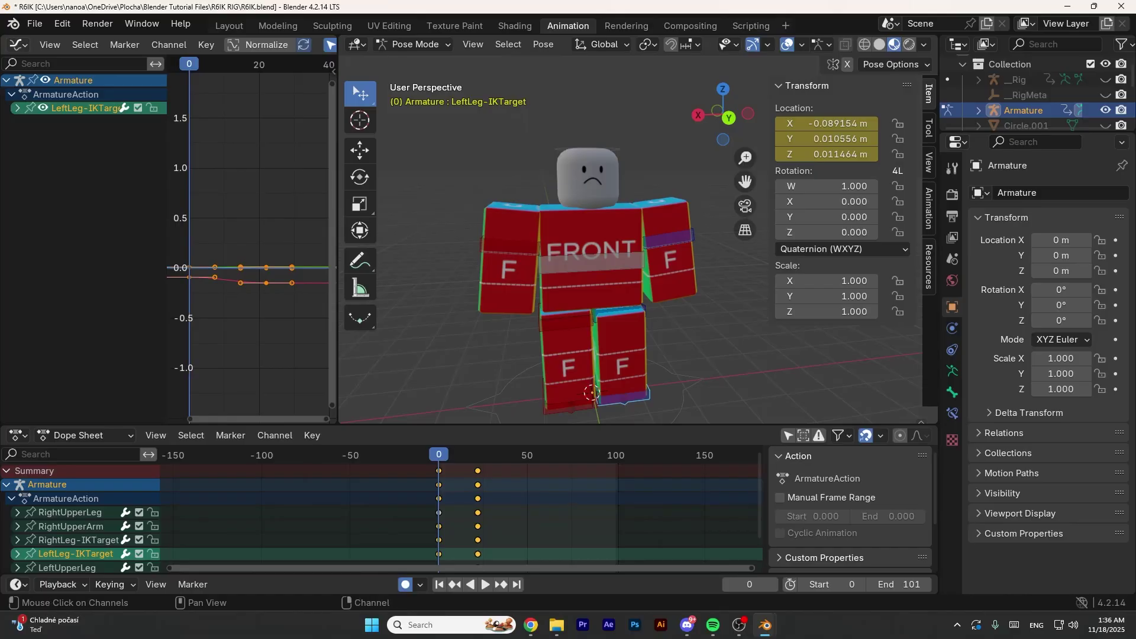
- Check the editor types available for the Graph Editor and Dope Sheet areas, keeping both as they are
{"action": "left_click", "coordinate": [19, 45]}
{"action": "left_click", "coordinate": [18, 45]}
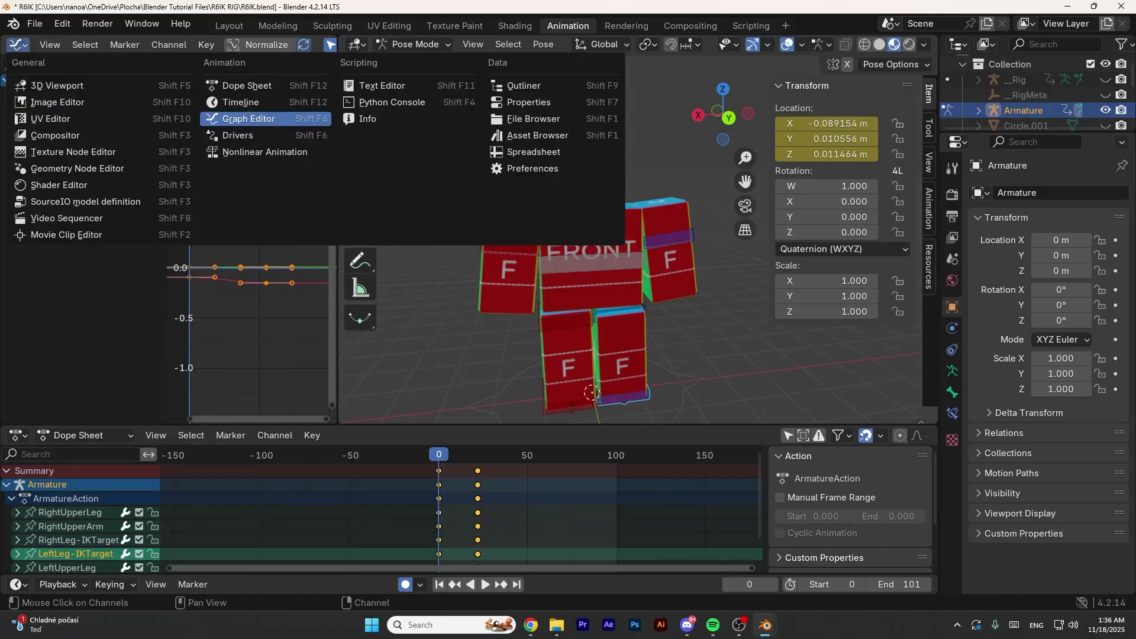
{"action": "left_click", "coordinate": [287, 119]}
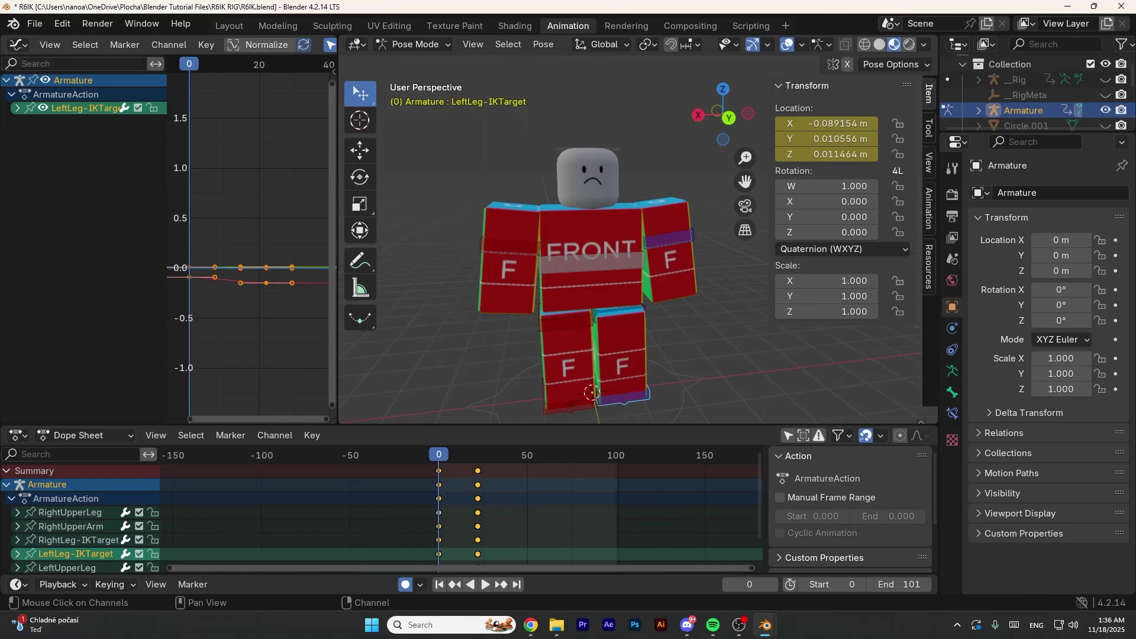
{"action": "left_click", "coordinate": [17, 436]}
{"action": "left_click", "coordinate": [17, 436]}
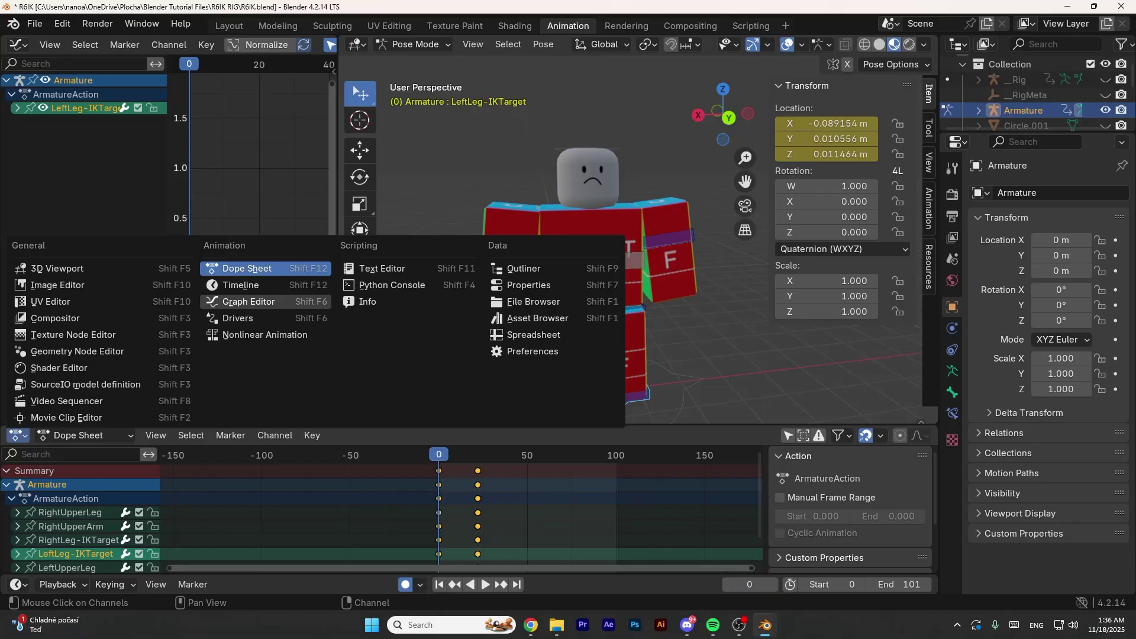
{"action": "key", "text": "Escape"}
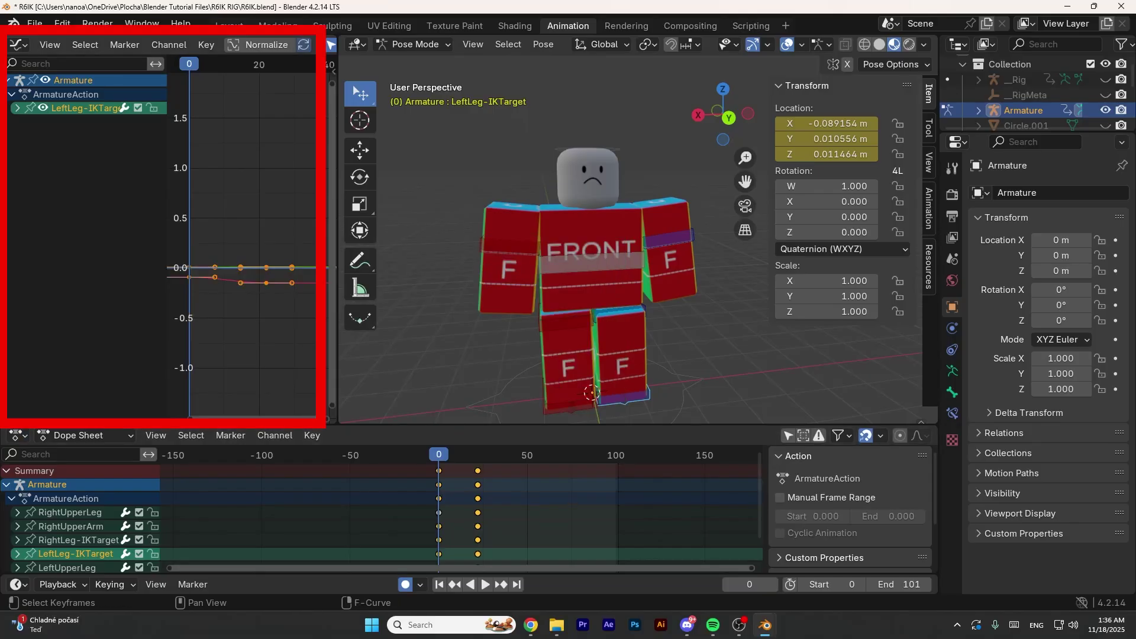
- Select the right upper arm bone and examine its animation curves in the Graph Editor
{"action": "scroll", "coordinate": [260, 249], "scroll_direction": "up", "scroll_amount": 5}
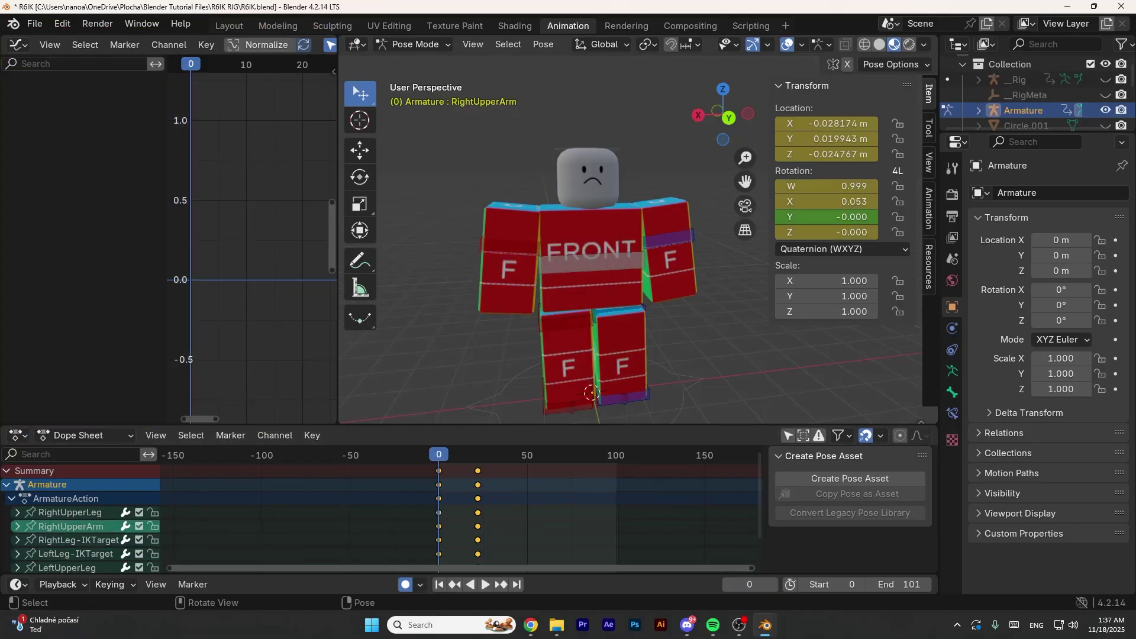
{"action": "left_click", "coordinate": [483, 245]}
{"action": "scroll", "coordinate": [232, 185], "scroll_direction": "up", "scroll_amount": 4}
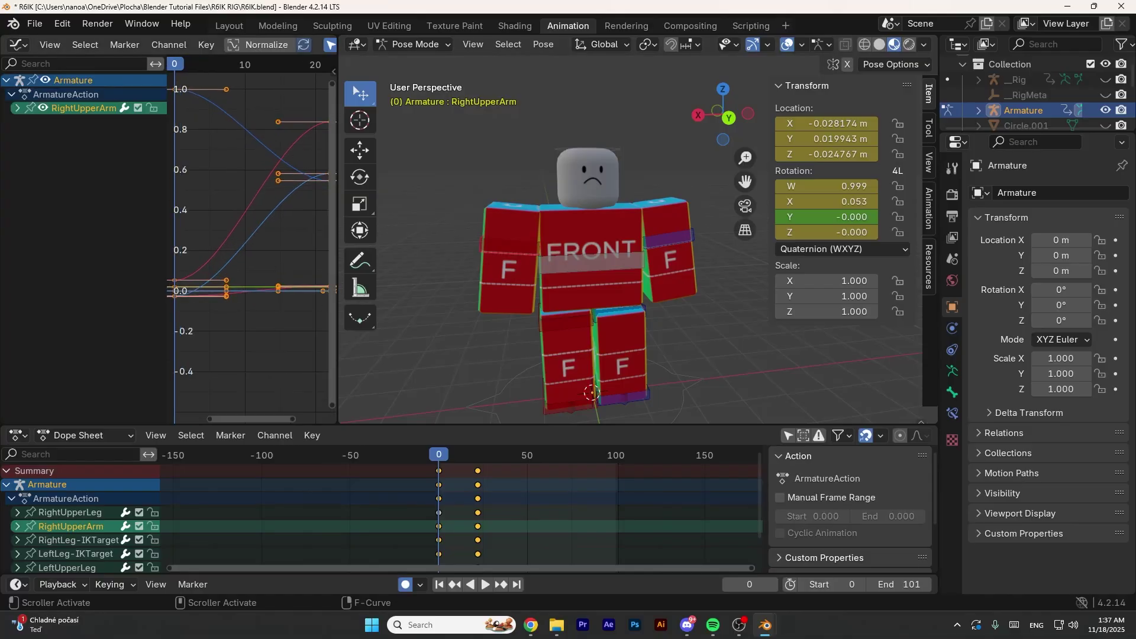
{"action": "scroll", "coordinate": [249, 240], "scroll_direction": "down", "scroll_amount": 4}
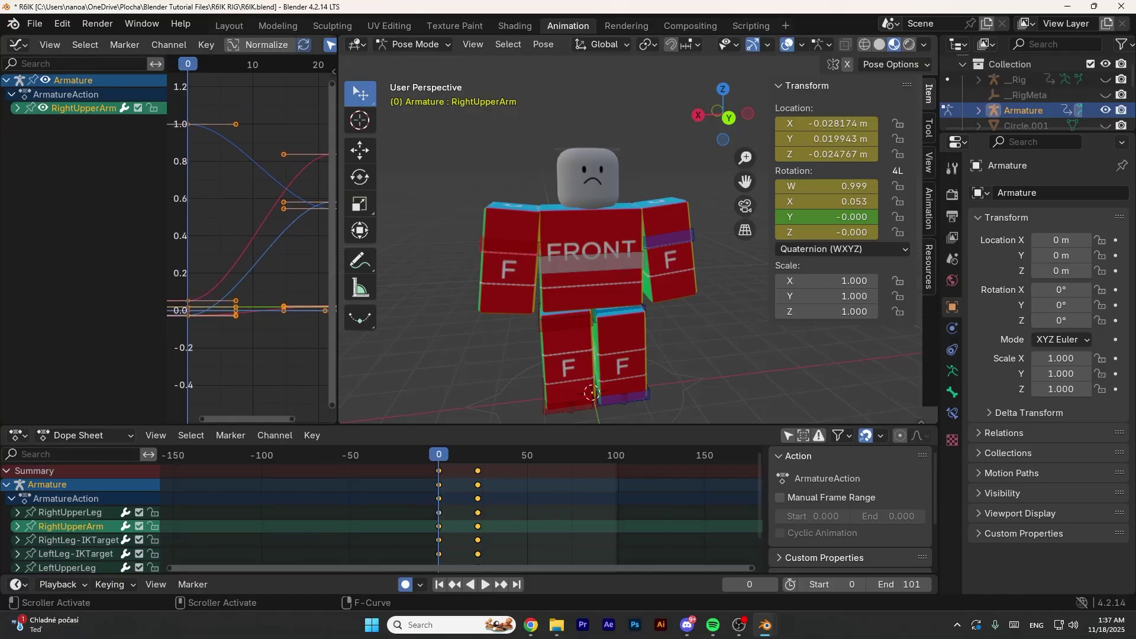
{"action": "scroll", "coordinate": [249, 240], "scroll_direction": "down", "scroll_amount": 1}
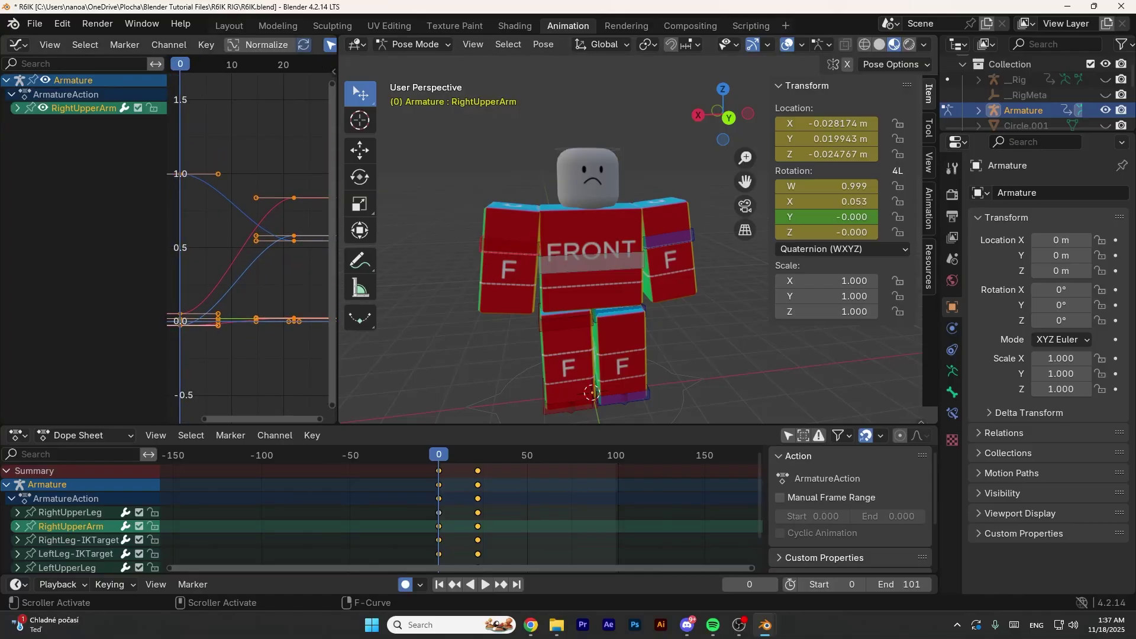
{"action": "scroll", "coordinate": [249, 240], "scroll_direction": "up", "scroll_amount": 2}
{"action": "scroll", "coordinate": [285, 113], "scroll_direction": "up", "scroll_amount": 3}
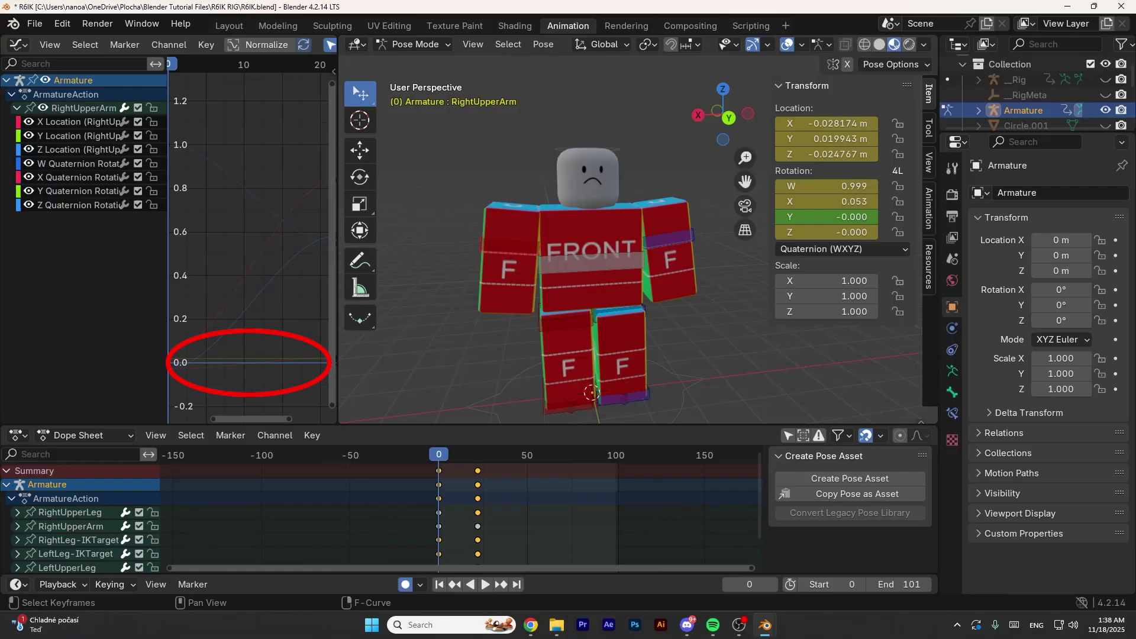
- Play the right arm animation briefly, stop it and scrub through the frames in the Graph Editor
{"action": "middle_click_drag", "start_coordinate": [248, 237], "coordinate": [250, 256]}
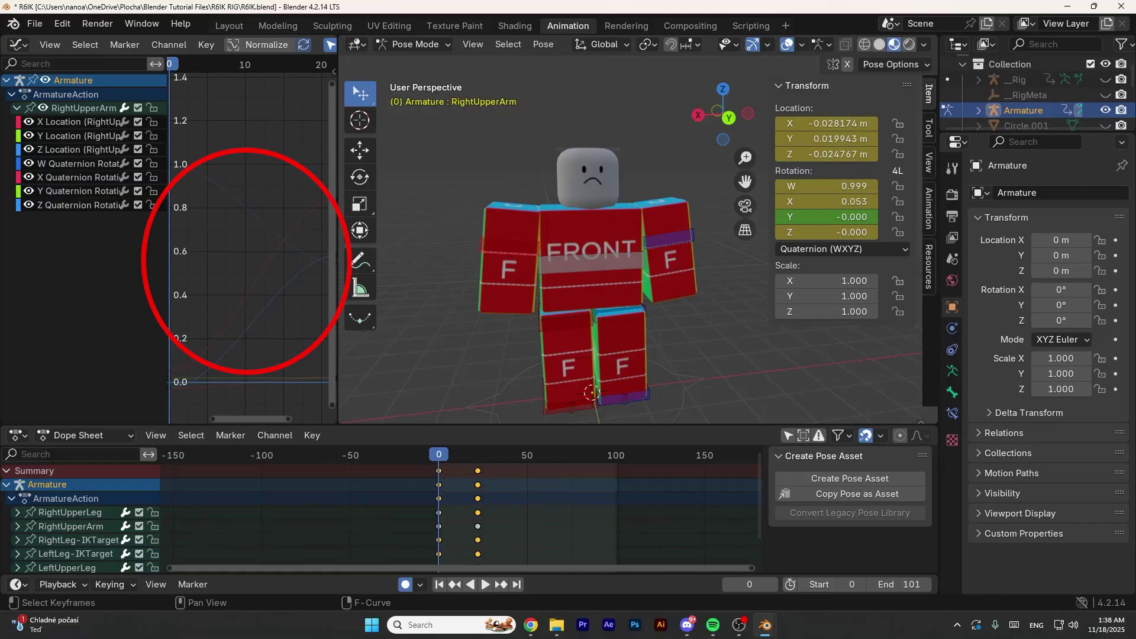
{"action": "key", "text": "space"}
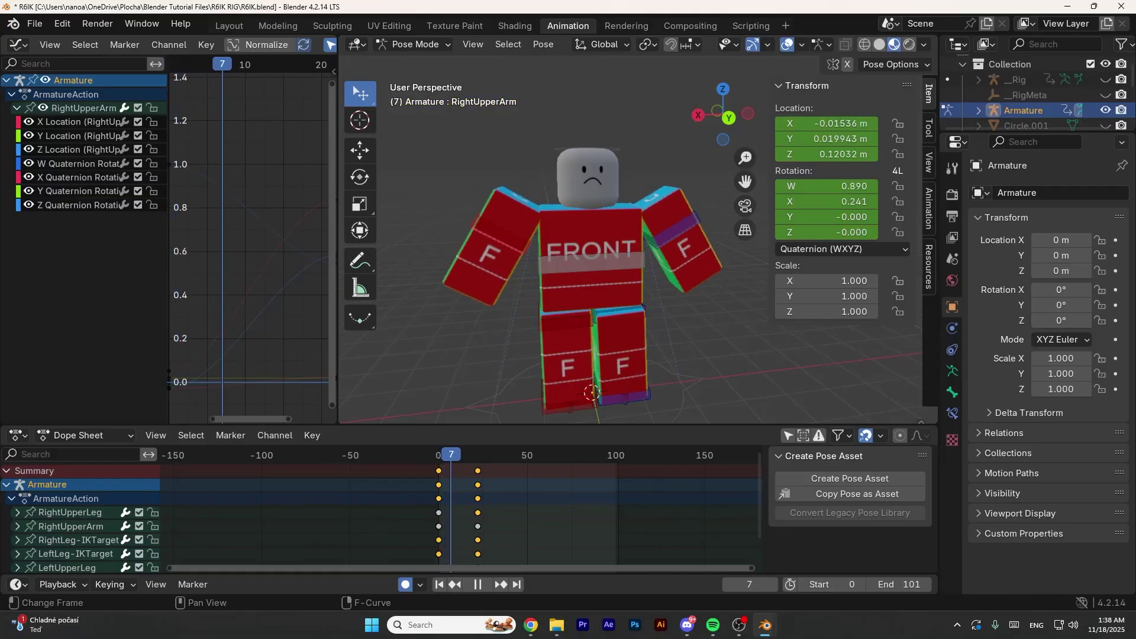
{"action": "key", "text": "space"}
{"action": "left_click_drag", "start_coordinate": [253, 64], "coordinate": [291, 64]}
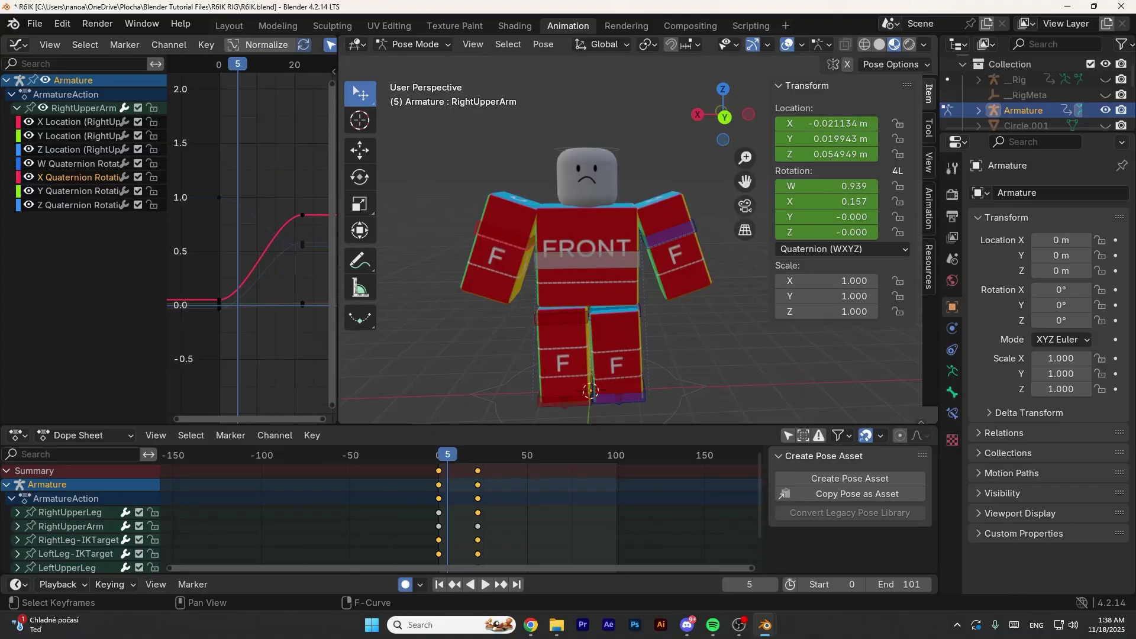
- Move the playhead to frame 3 and select the right arm's flat Y Quaternion Rotation curve
{"action": "scroll", "coordinate": [250, 238], "scroll_direction": "up", "scroll_amount": 1}
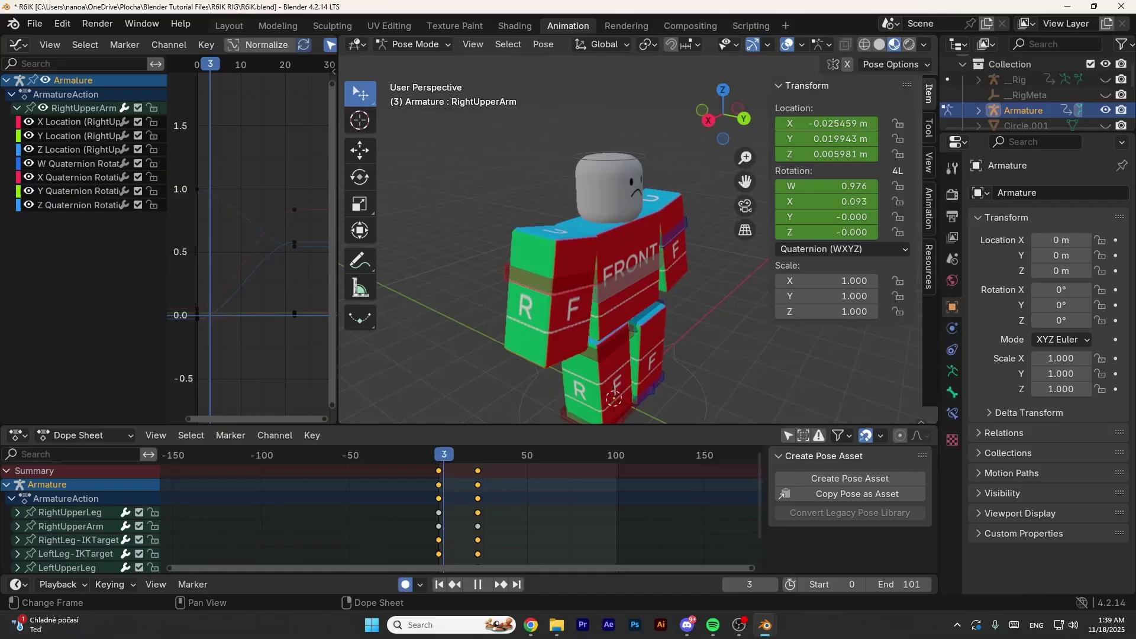
{"action": "mouse_move", "coordinate": [444, 455]}
{"action": "left_mouse_down"}
{"action": "mouse_move", "coordinate": [463, 455]}
{"action": "mouse_move", "coordinate": [444, 454]}
{"action": "left_mouse_up"}
{"action": "left_click", "coordinate": [295, 315]}
{"action": "scroll", "coordinate": [252, 240], "scroll_direction": "up", "scroll_amount": 3}
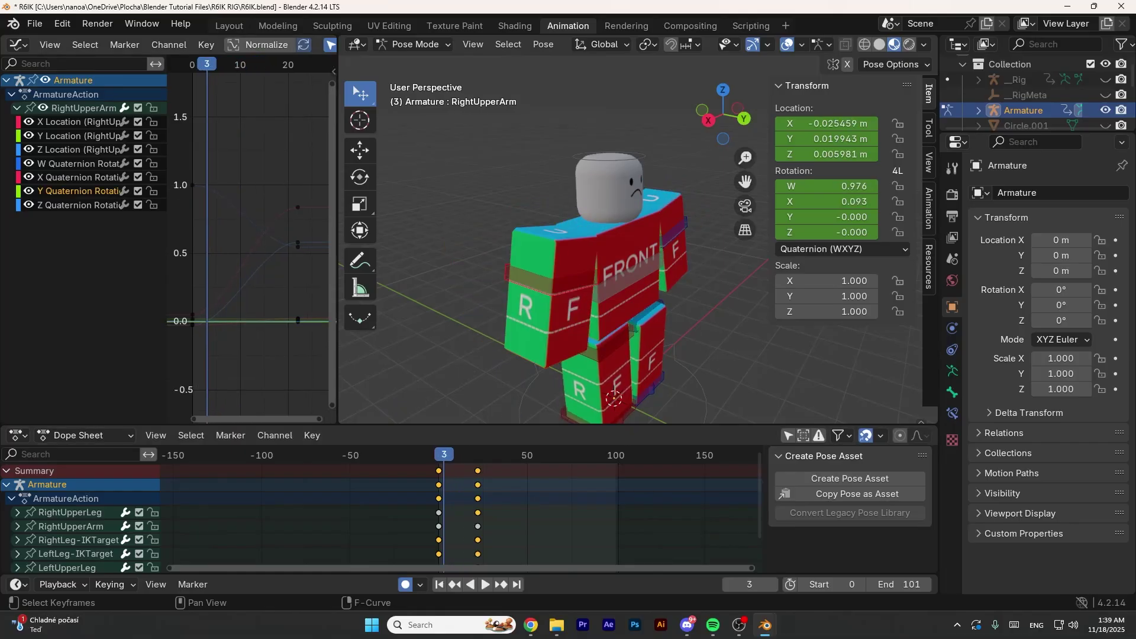
{"action": "scroll", "coordinate": [249, 238], "scroll_direction": "down", "scroll_amount": 1}
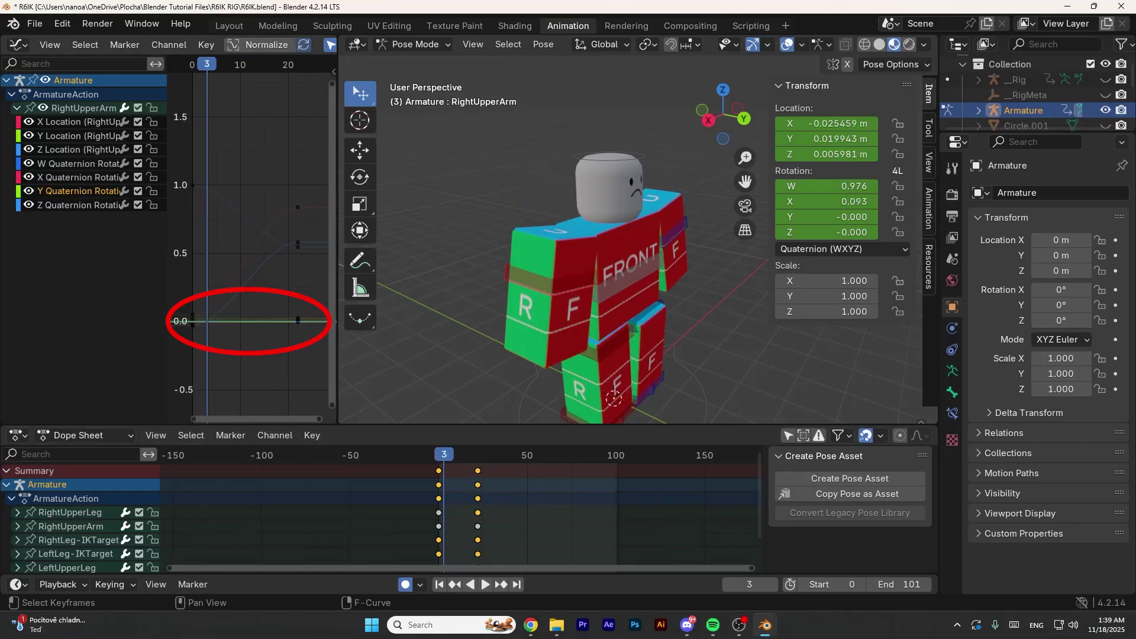
- Face the character's front and pick the right arm's sloping quaternion rotation curves to compare them
{"action": "middle_click_drag", "start_coordinate": [532, 249], "coordinate": [530, 249]}
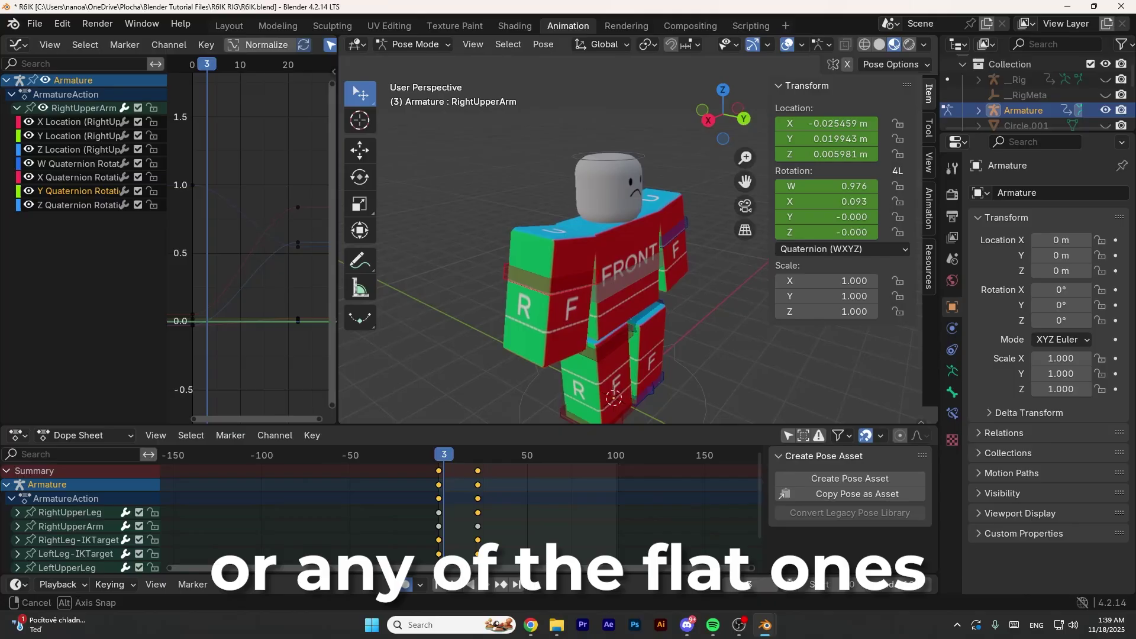
{"action": "middle_click_drag", "start_coordinate": [598, 267], "coordinate": [562, 267]}
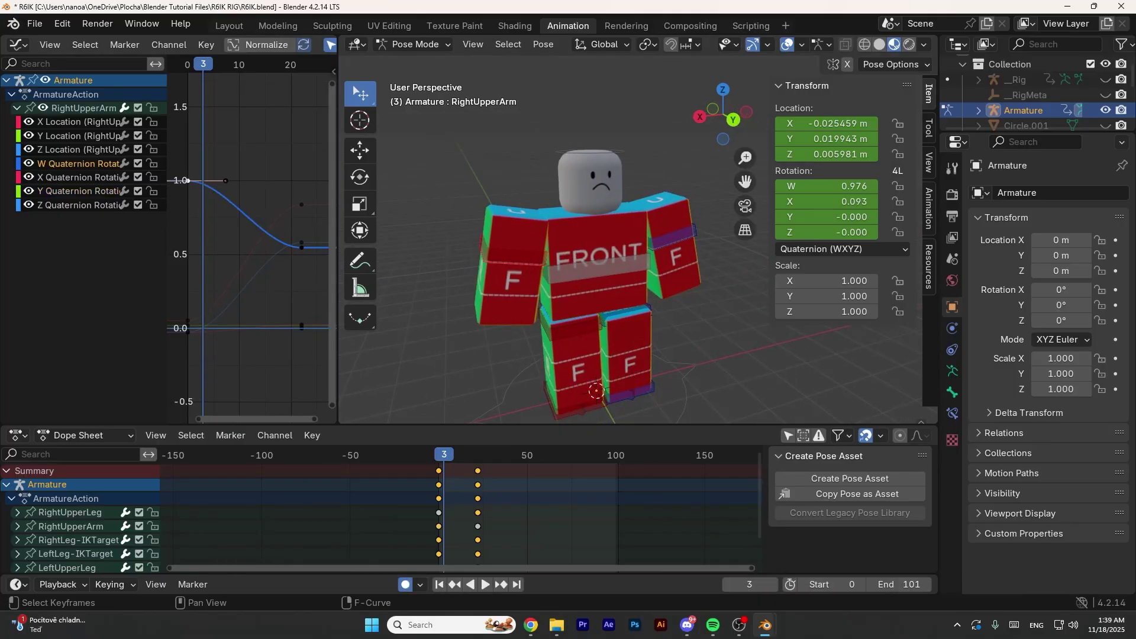
{"action": "left_click", "coordinate": [302, 243]}
{"action": "left_click", "coordinate": [302, 205]}
- Select all the armature's keyframes in the Dope Sheet, change their handle type and deselect them
{"action": "middle_click_drag", "start_coordinate": [520, 536], "coordinate": [524, 506]}
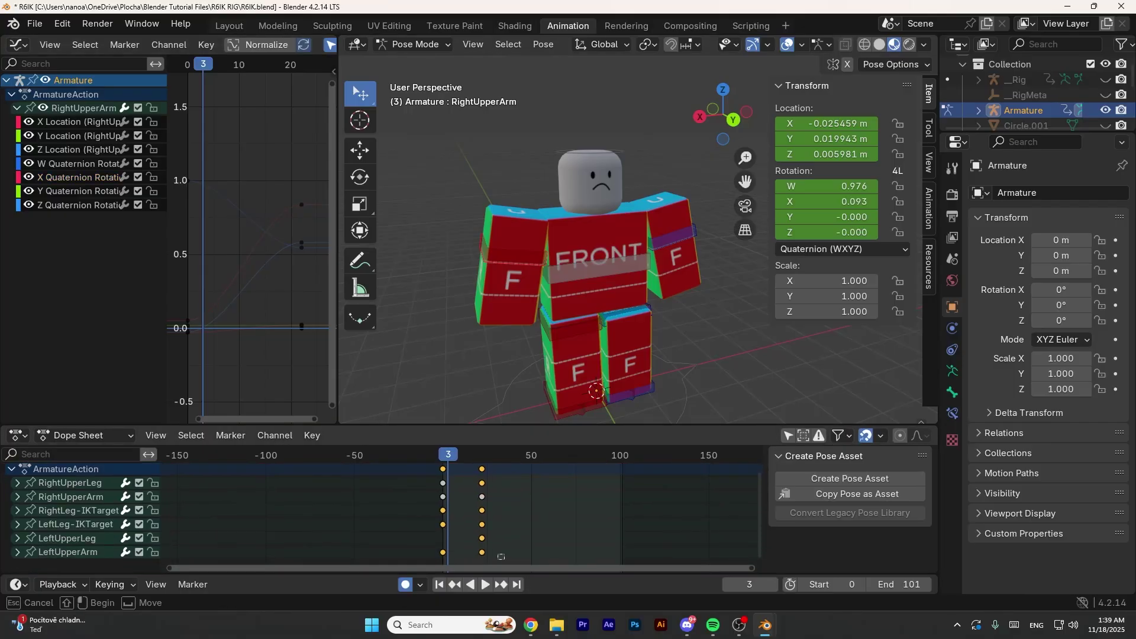
{"action": "left_click_drag", "start_coordinate": [505, 559], "coordinate": [427, 481]}
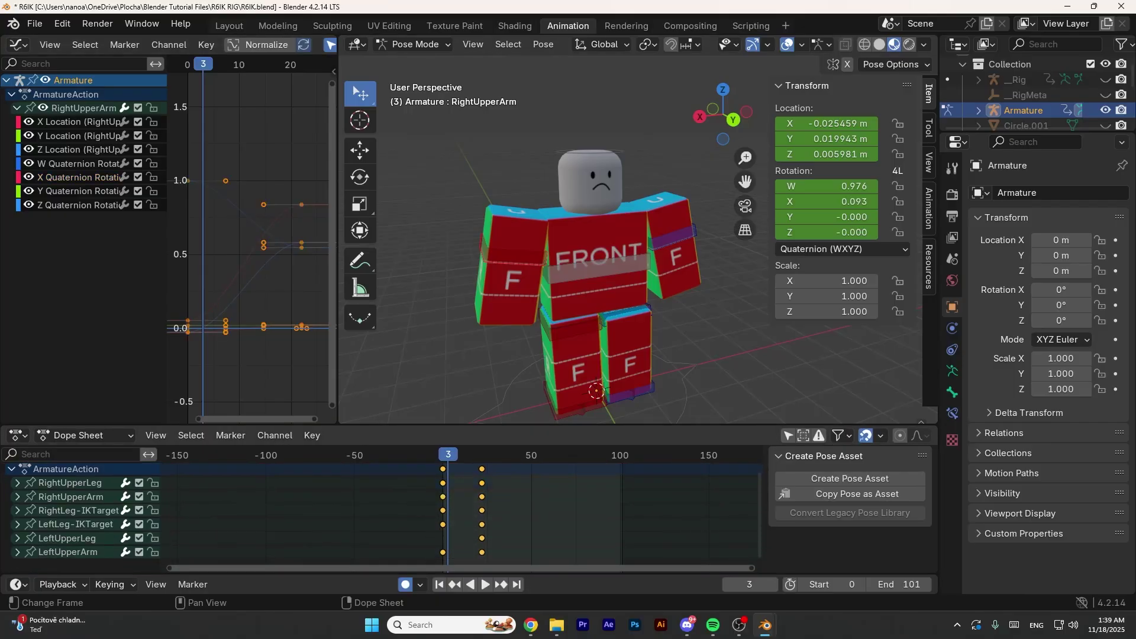
{"action": "key", "text": "v"}
{"action": "left_click", "coordinate": [409, 535]}
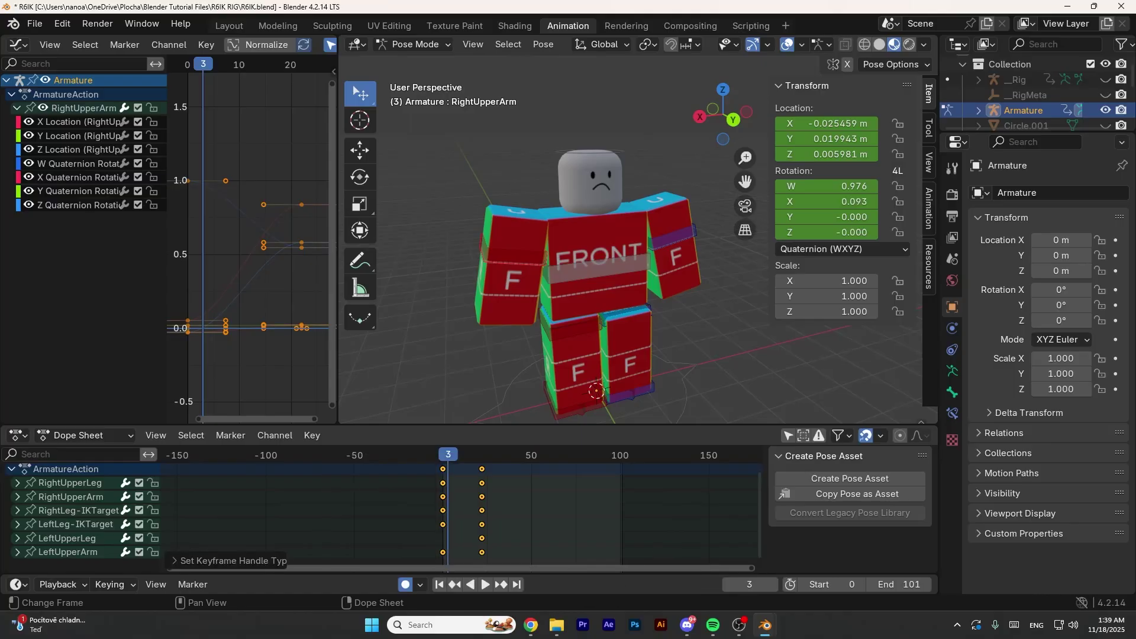
{"action": "left_click", "coordinate": [409, 521]}
{"action": "middle_click_drag", "start_coordinate": [409, 515], "coordinate": [407, 543]}
- Play the animation several times from the first frame to review the changed easing, ending at frame 0
{"action": "key", "text": "shift+Left"}
{"action": "key", "text": "space"}
{"action": "key", "text": "shift+Left"}
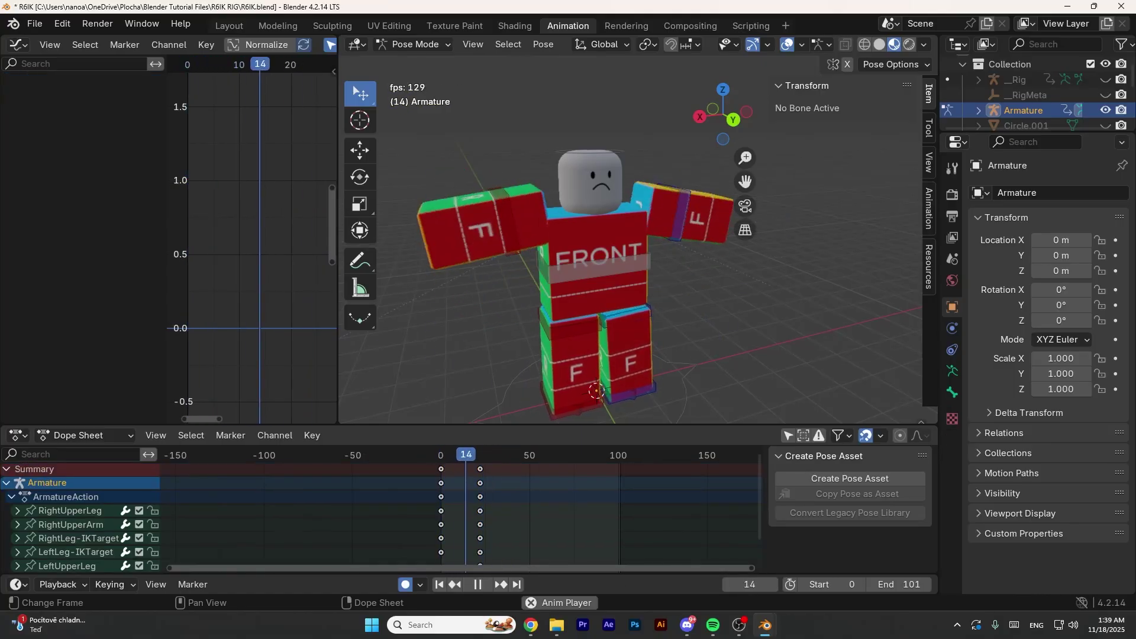
{"action": "key", "text": "space"}
{"action": "key", "text": "shift+Left"}
{"action": "key", "text": "space"}
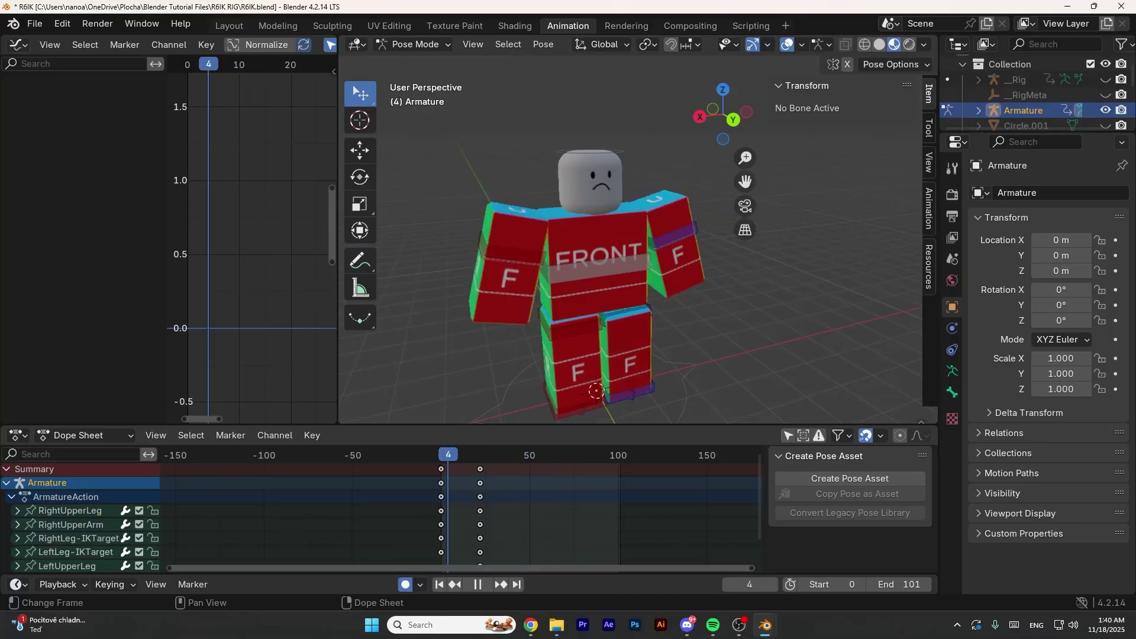
{"action": "key", "text": "shift+Left"}
{"action": "key", "text": "space"}
{"action": "key", "text": "shift+Left"}
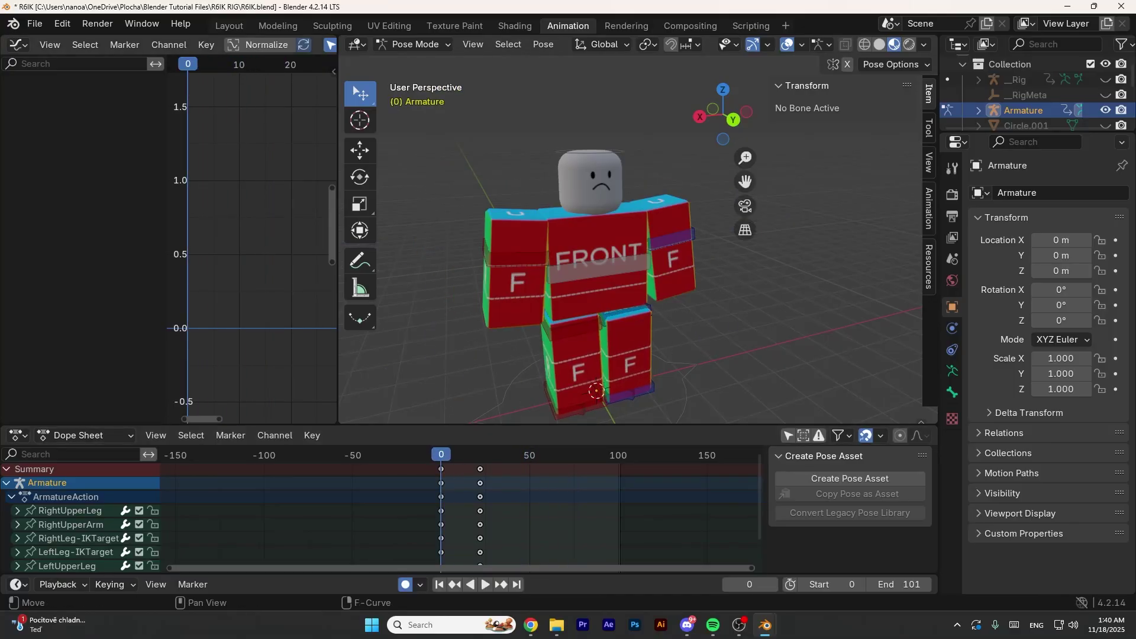
- Inspect the arm pose at frame 11 from behind, the side and the front, and play the animation
{"action": "middle_click_drag", "start_coordinate": [592, 266], "coordinate": [615, 270]}
{"action": "middle_click_drag", "start_coordinate": [592, 266], "coordinate": [710, 270]}
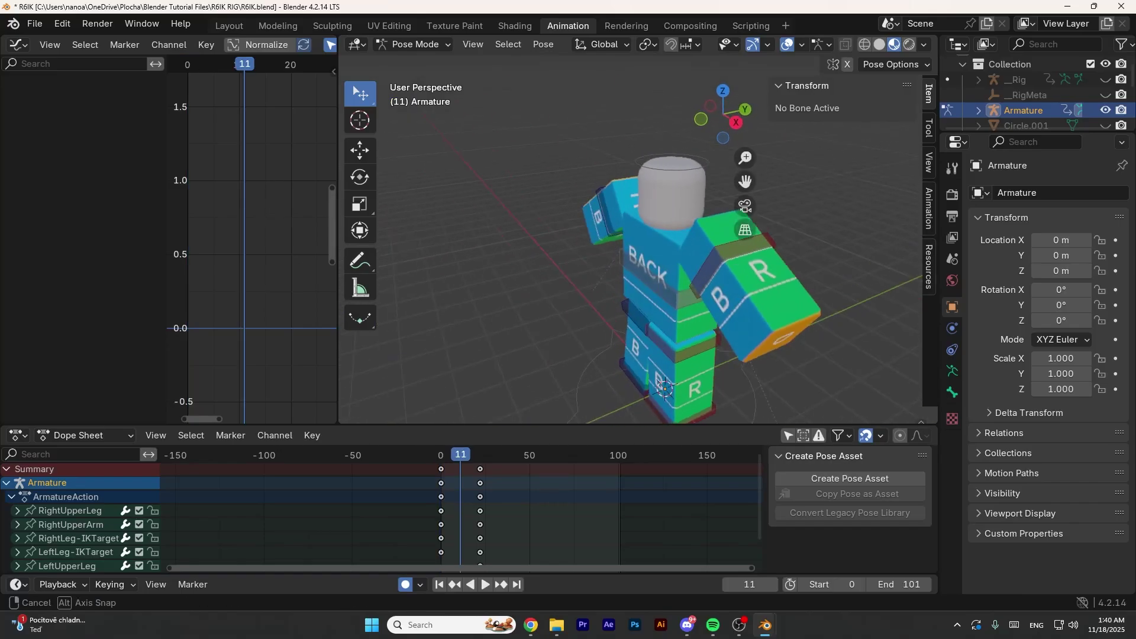
{"action": "middle_click_drag", "start_coordinate": [665, 388], "coordinate": [632, 400]}
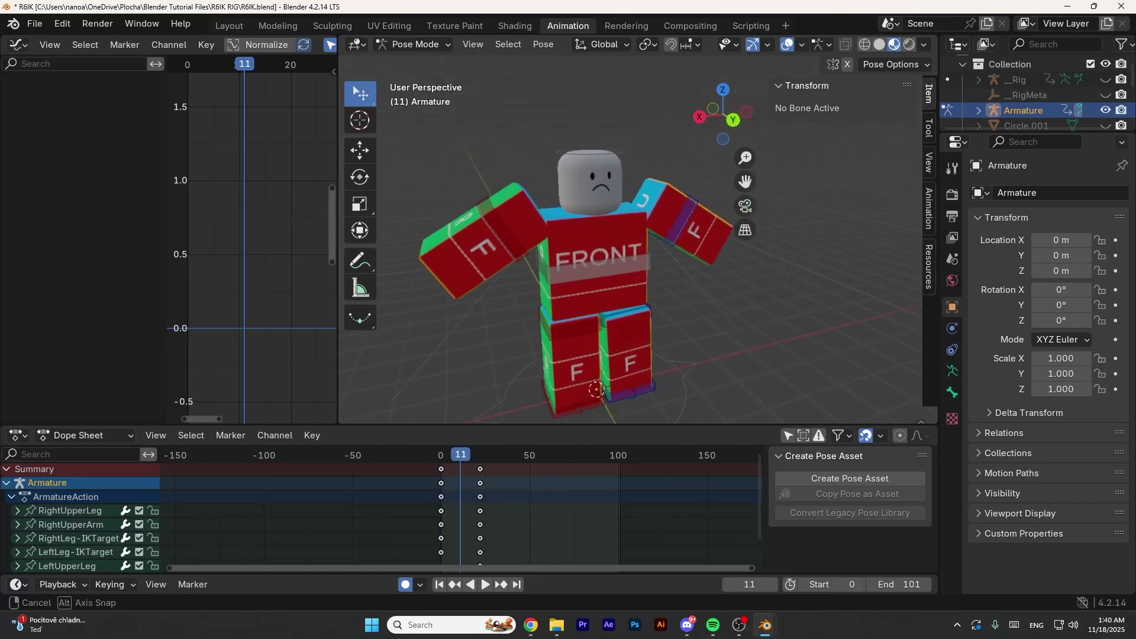
{"action": "middle_click_drag", "start_coordinate": [592, 266], "coordinate": [634, 277]}
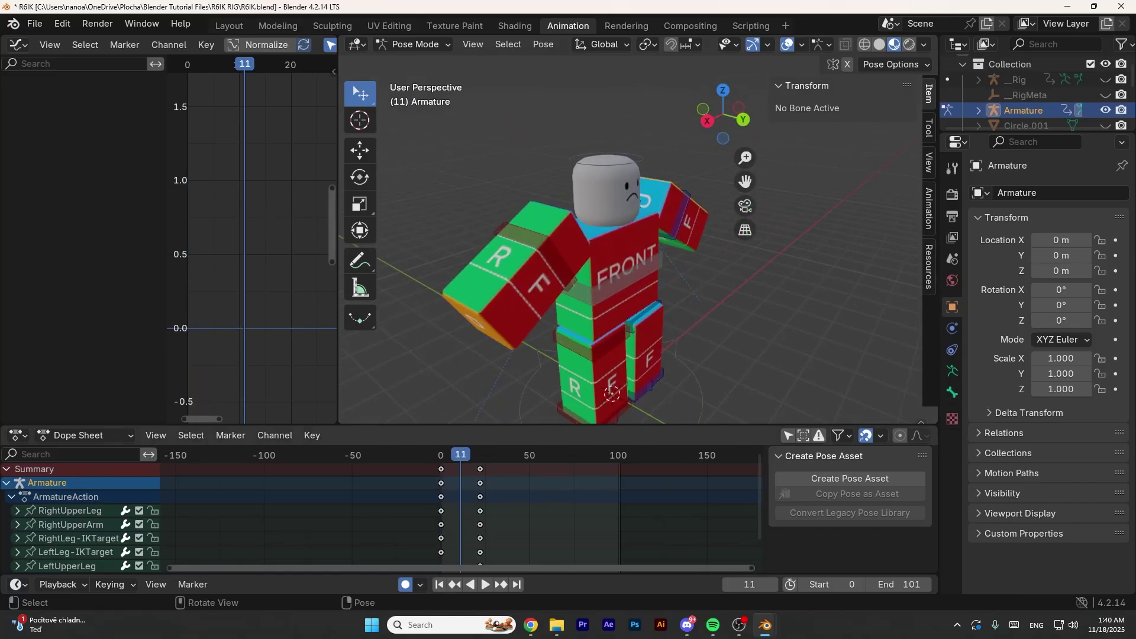
{"action": "middle_click_drag", "start_coordinate": [612, 393], "coordinate": [586, 393]}
{"action": "key", "text": "space"}
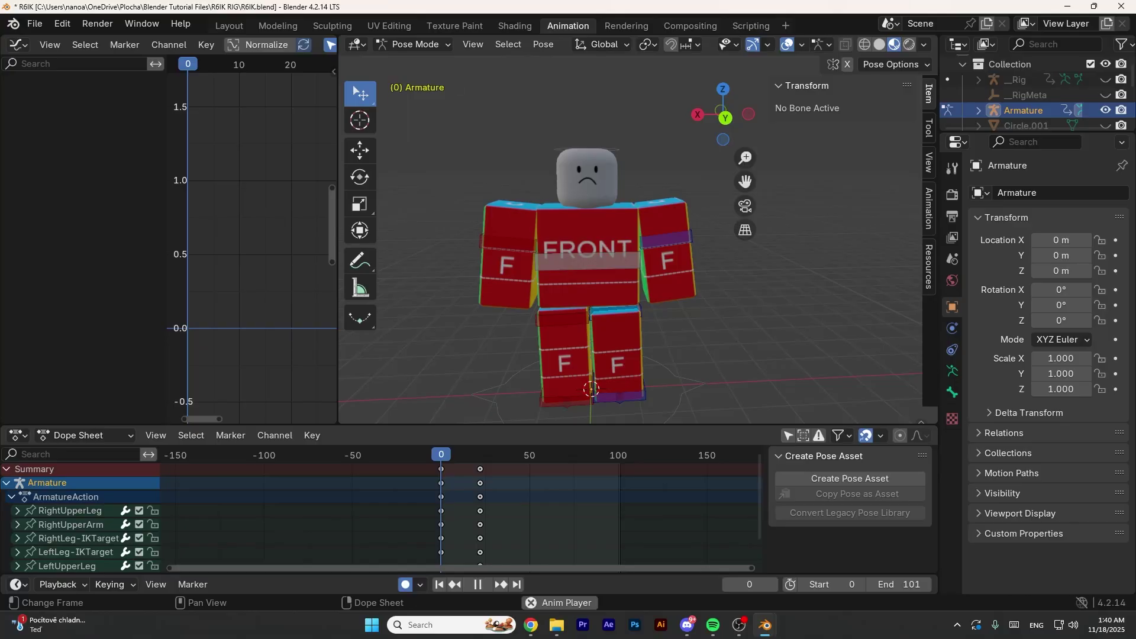
- Move the playhead to frame 12 and rotate the right upper arm with the Rotate tool to add an in-between pose
{"action": "left_click_drag", "start_coordinate": [517, 455], "coordinate": [463, 454]}
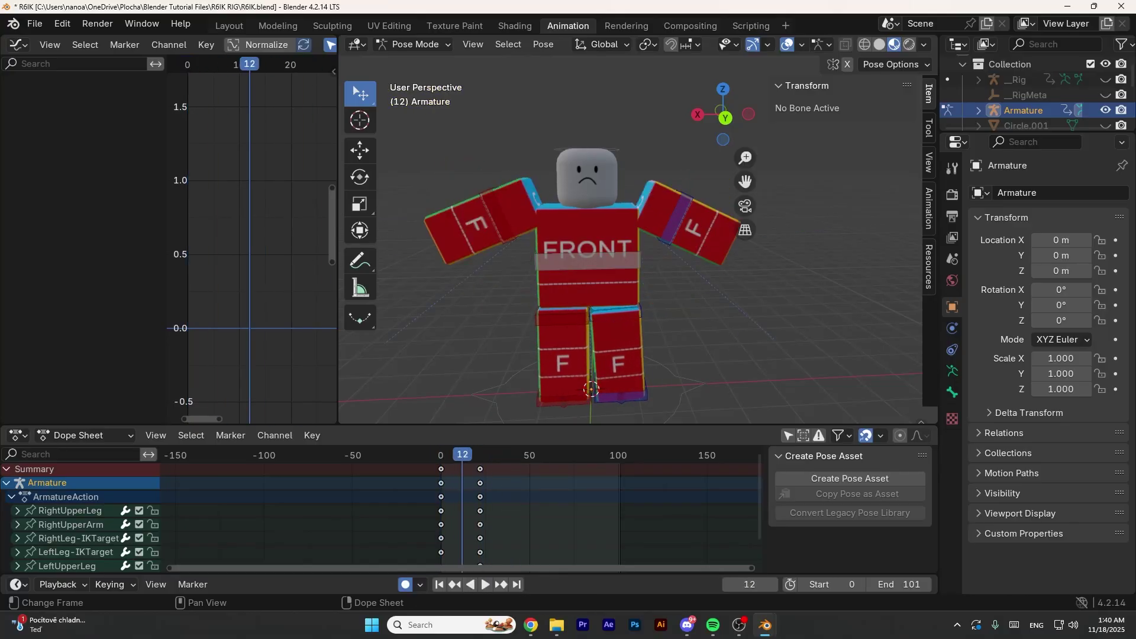
{"action": "left_click", "coordinate": [510, 212]}
{"action": "middle_click_drag", "start_coordinate": [510, 212], "coordinate": [511, 221]}
{"action": "left_click", "coordinate": [360, 177]}
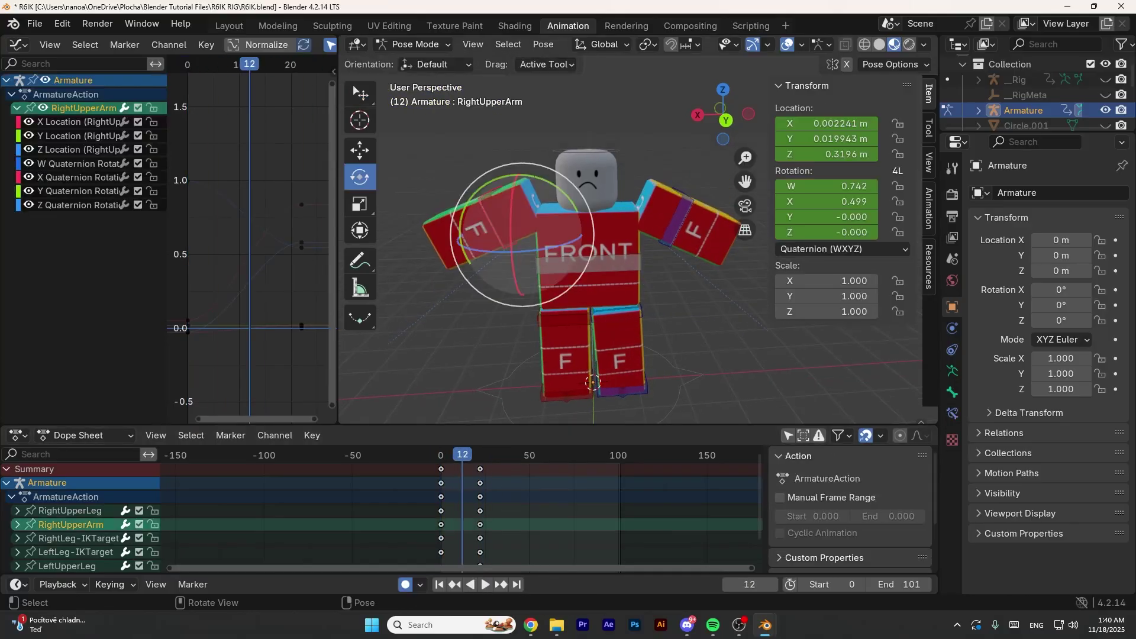
{"action": "left_click_drag", "start_coordinate": [495, 184], "coordinate": [520, 178]}
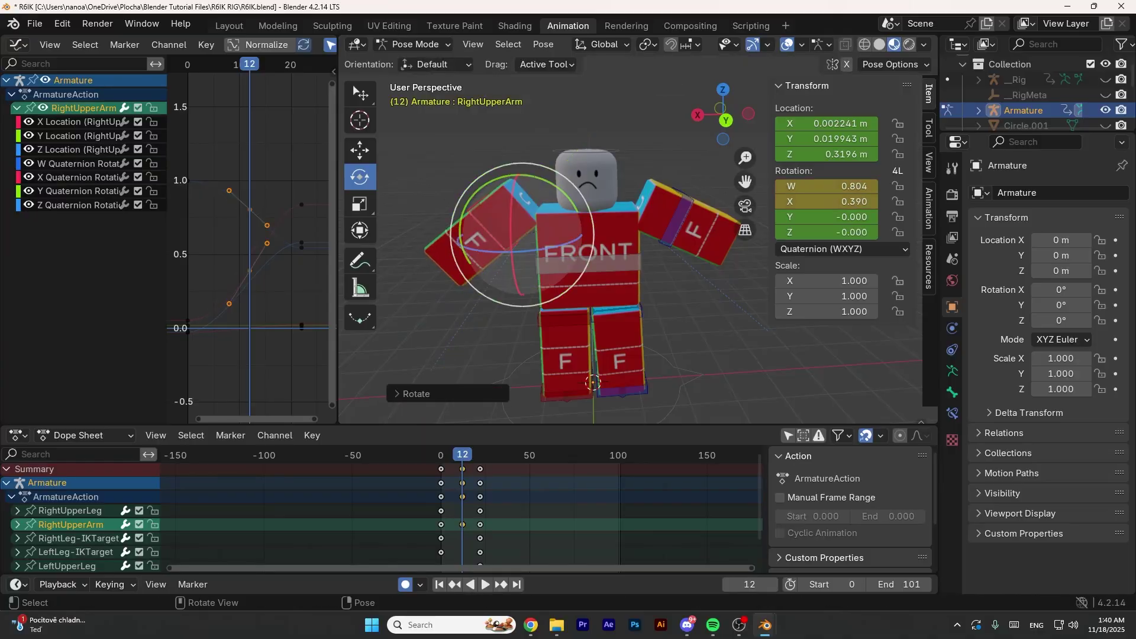
{"action": "left_click_drag", "start_coordinate": [511, 220], "coordinate": [513, 255]}
{"action": "mouse_move", "coordinate": [513, 255]}
{"action": "middle_mouse_down"}
{"action": "mouse_move", "coordinate": [605, 258]}
{"action": "mouse_move", "coordinate": [508, 255]}
{"action": "middle_mouse_up"}
- Rotate the left upper arm at frame 12 until it points nearly straight out to the side
{"action": "left_click", "coordinate": [674, 221]}
{"action": "middle_click_drag", "start_coordinate": [674, 220], "coordinate": [593, 228]}
{"action": "left_click_drag", "start_coordinate": [593, 212], "coordinate": [588, 228]}
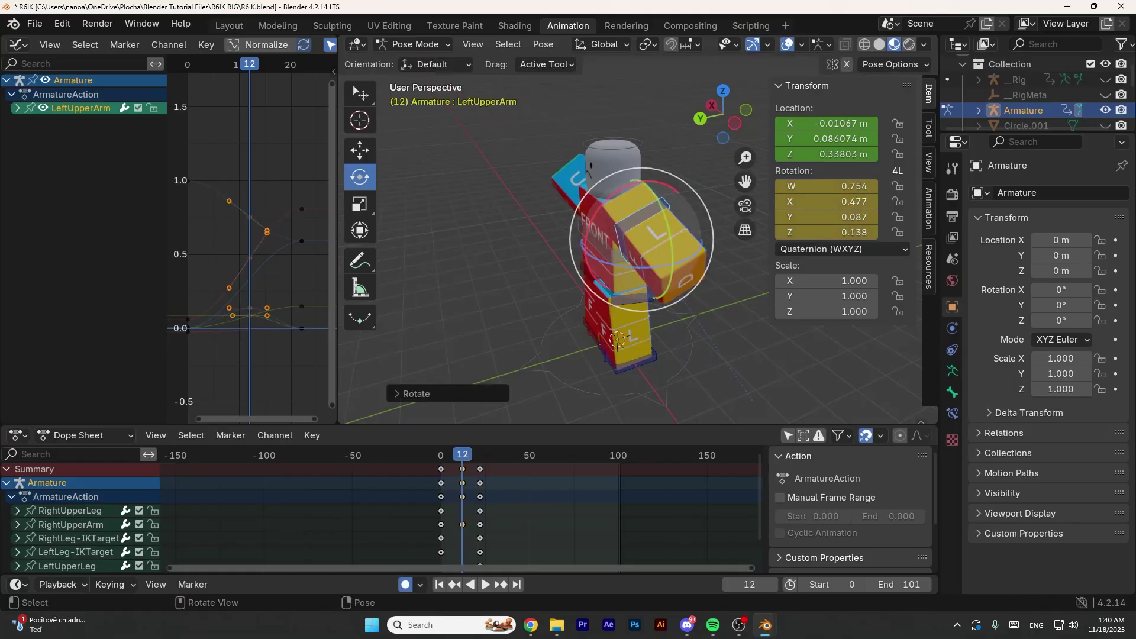
{"action": "left_click_drag", "start_coordinate": [650, 267], "coordinate": [654, 267]}
{"action": "left_click_drag", "start_coordinate": [666, 220], "coordinate": [660, 202]}
{"action": "middle_click_drag", "start_coordinate": [660, 202], "coordinate": [743, 179]}
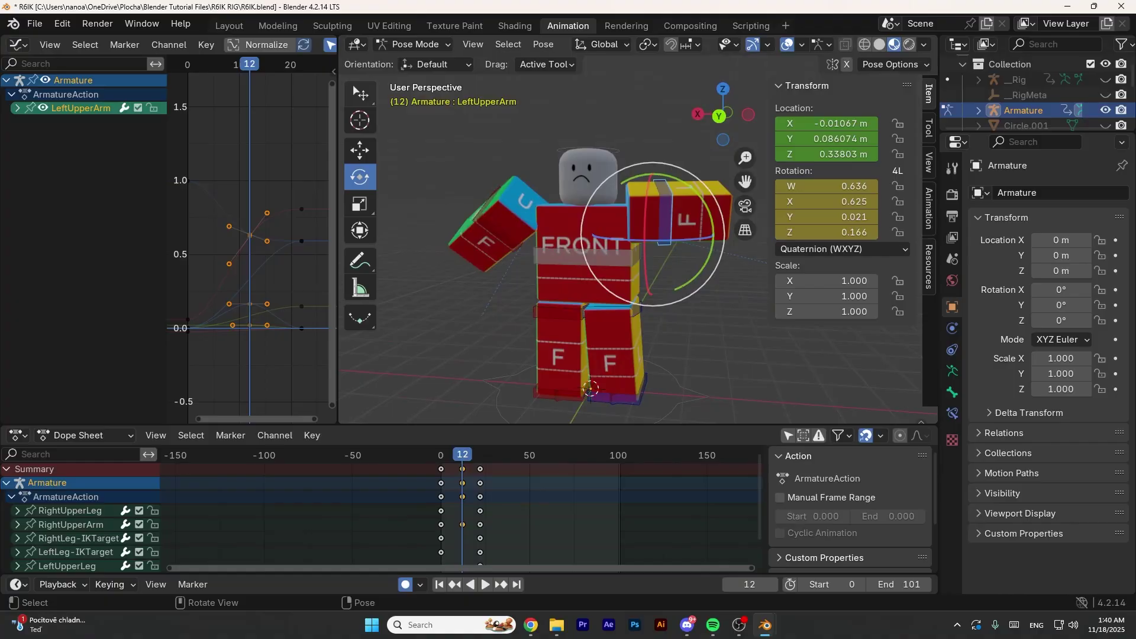
- Move the left upper arm outward from the torso at frame 12 and shift the left upper leg to complete the in-between pose
{"action": "key", "text": "w"}
{"action": "left_click_drag", "start_coordinate": [664, 212], "coordinate": [672, 213]}
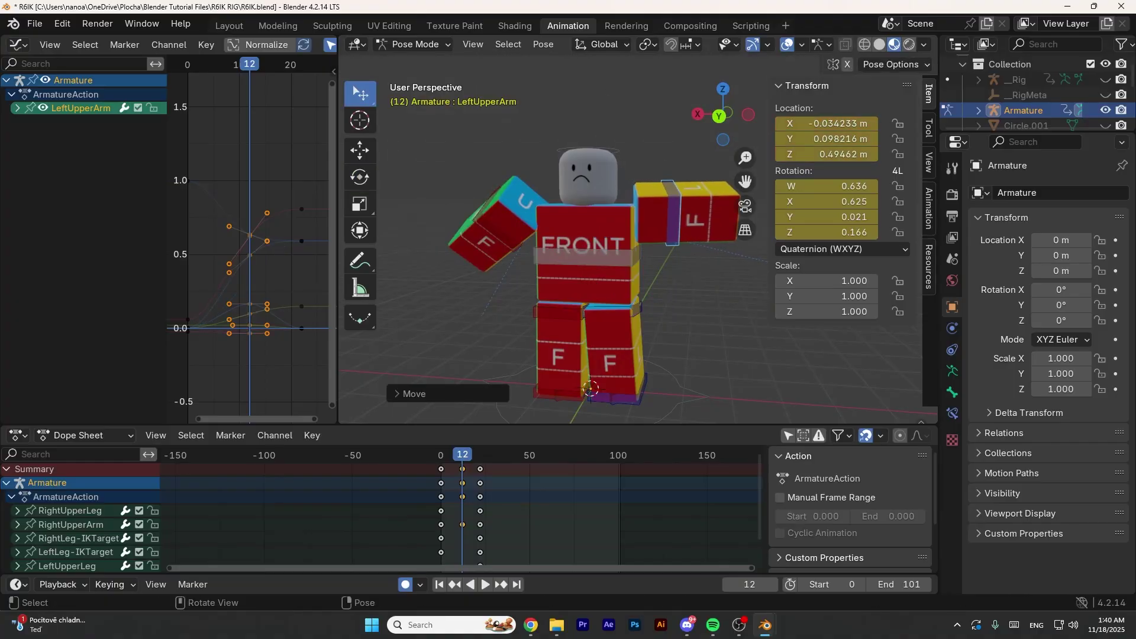
{"action": "middle_click_drag", "start_coordinate": [603, 213], "coordinate": [613, 214]}
{"action": "left_click_drag", "start_coordinate": [561, 318], "coordinate": [611, 319]}
{"action": "key", "text": "Return"}
- Play the animation a couple of times to review the in-between pose added at frame 12
{"action": "key", "text": "space"}
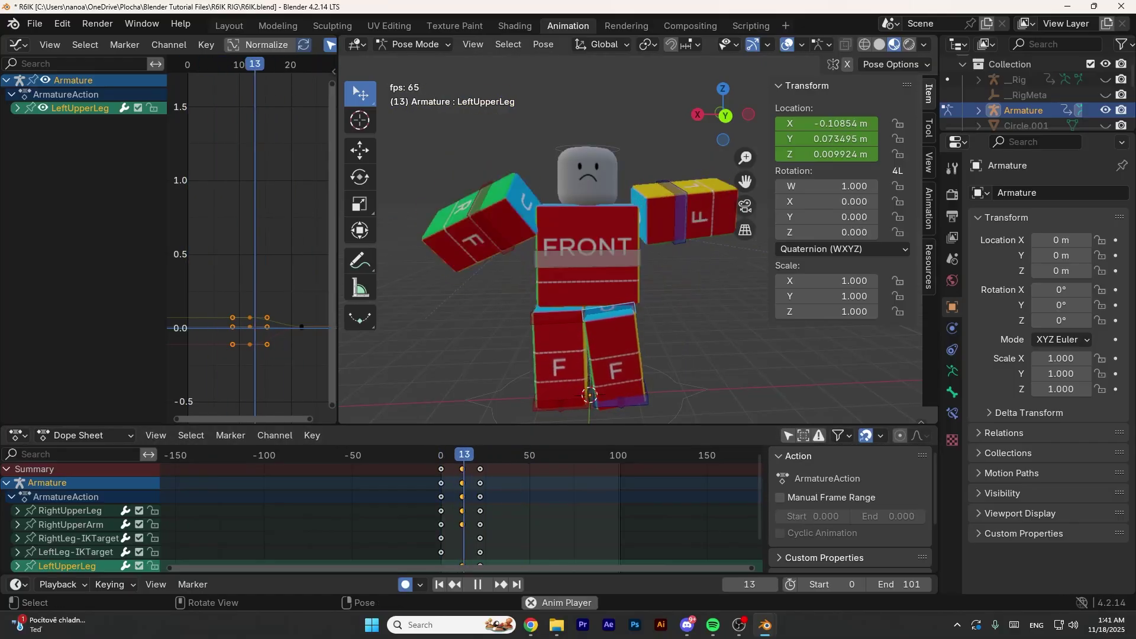
{"action": "key", "text": "space"}
{"action": "key", "text": "space"}
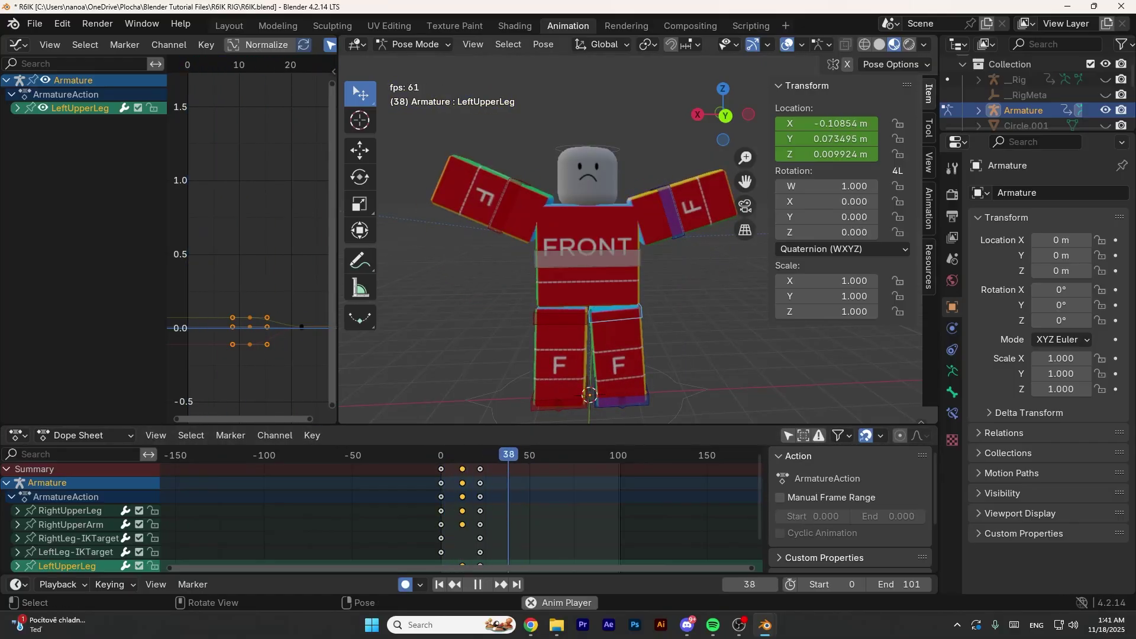
{"action": "key", "text": "space"}
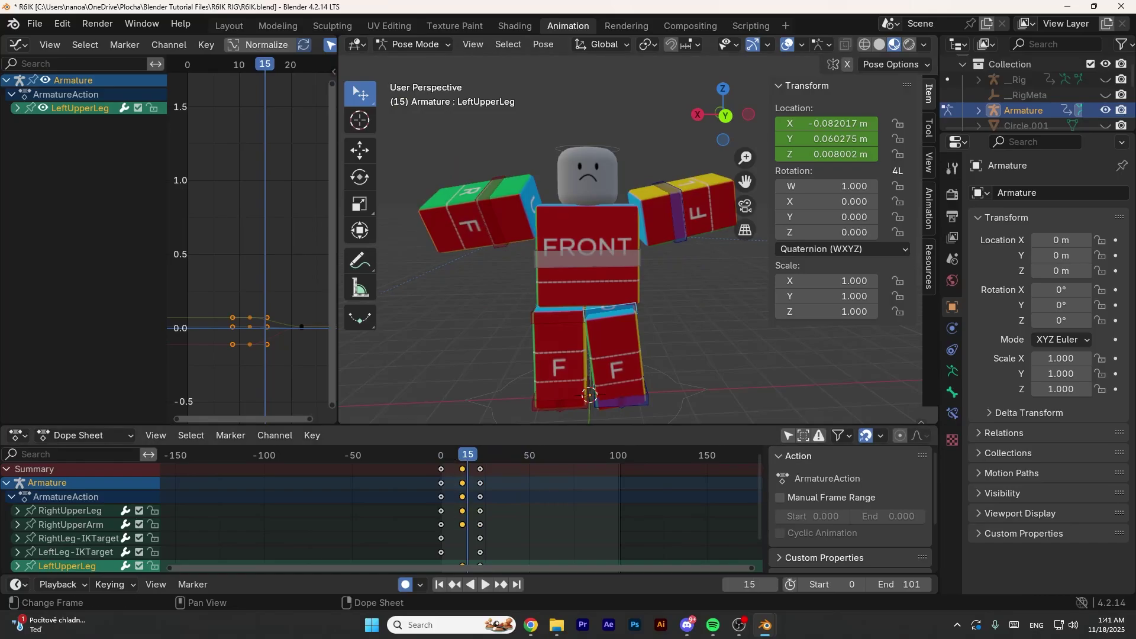
- Change the handle type of the selected keyframes at frame 12 in the Dope Sheet and deselect them
{"action": "key", "text": "v"}
{"action": "left_click", "coordinate": [455, 500]}
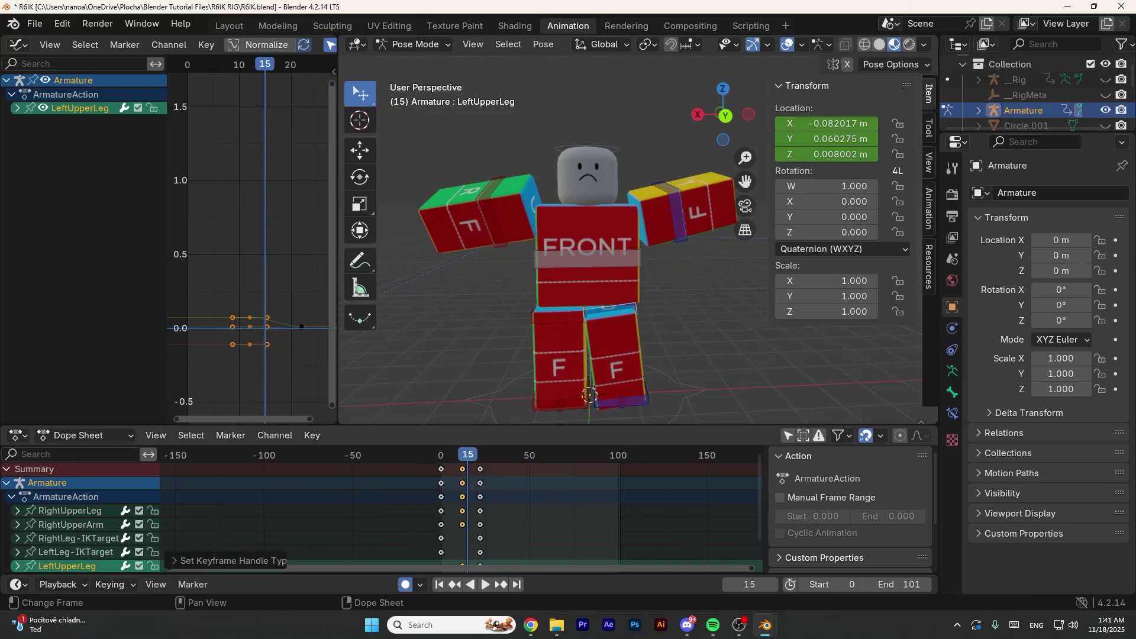
{"action": "left_click", "coordinate": [503, 514]}
- Play the animation repeatedly from frame 0 to check the motion with the changed keyframe handles, stopping at frame 15
{"action": "key", "text": "space"}
{"action": "left_click", "coordinate": [441, 455]}
{"action": "key", "text": "space"}
{"action": "key", "text": "space"}
{"action": "key", "text": "space"}
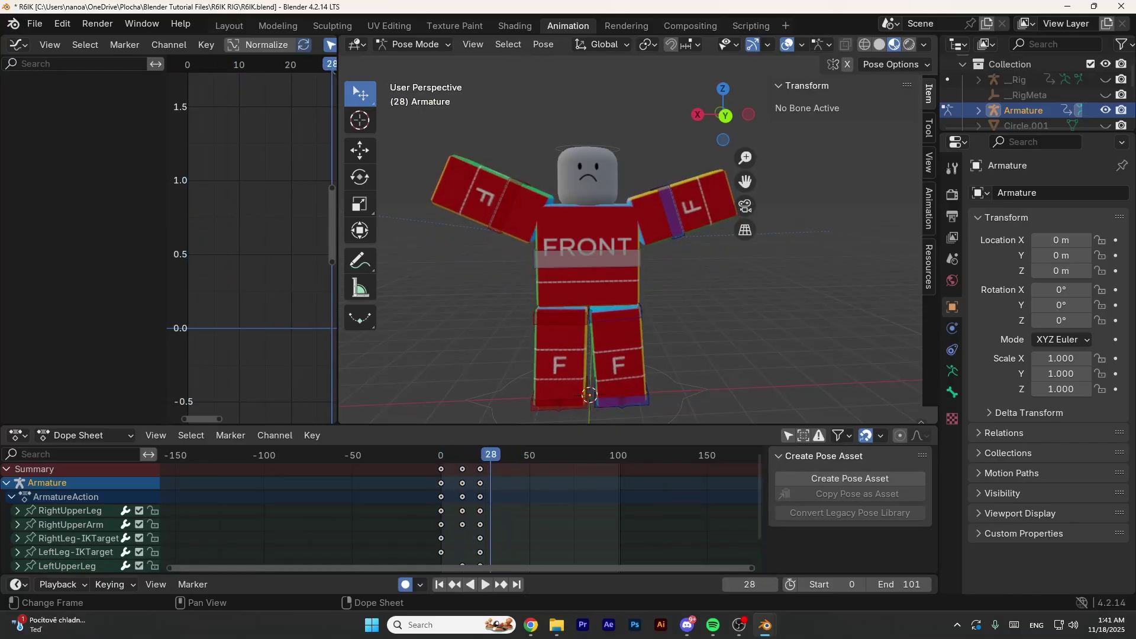
{"action": "left_click", "coordinate": [441, 454]}
{"action": "key", "text": "space"}
{"action": "key", "text": "space"}
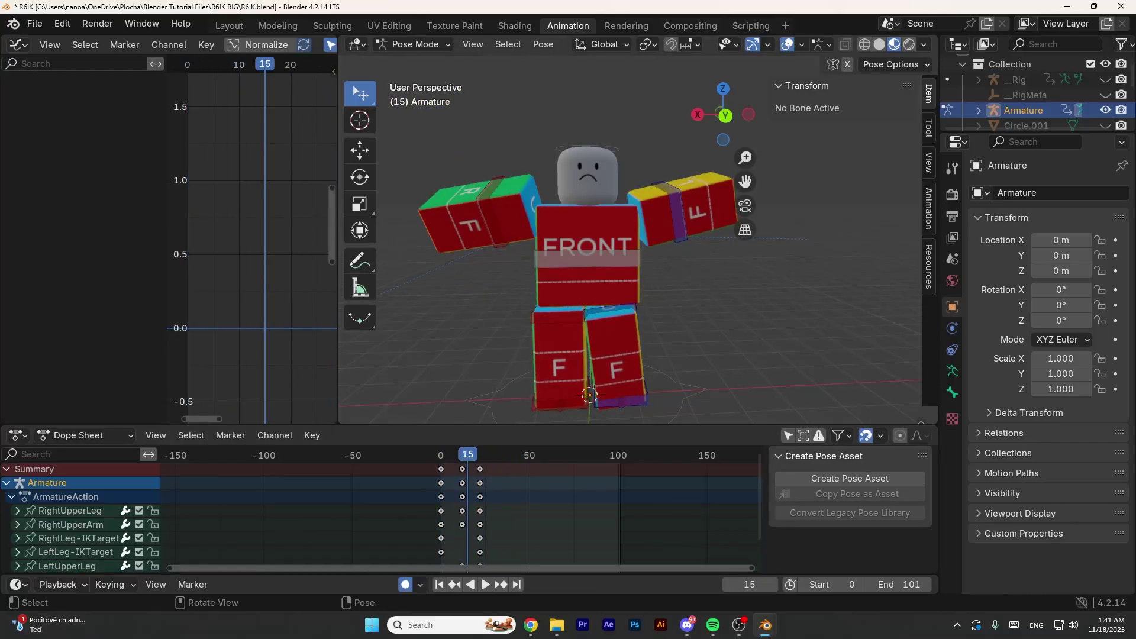
- Select the right upper arm and its Y Quaternion Rotation curve, and inspect the arm from the side and front
{"action": "left_click", "coordinate": [496, 215]}
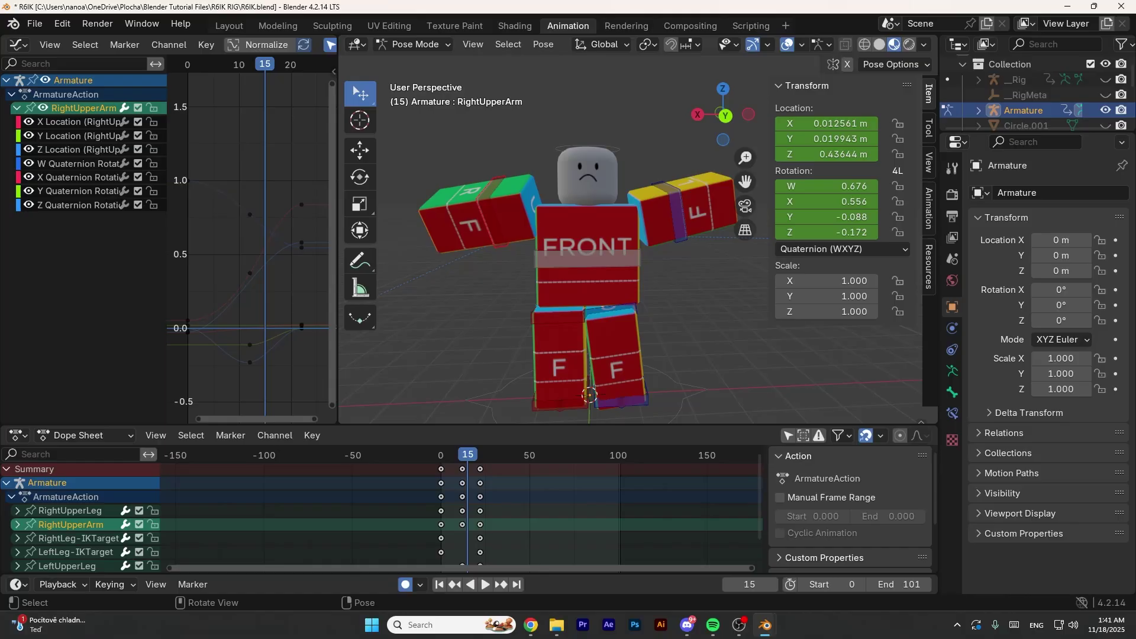
{"action": "scroll", "coordinate": [231, 378], "scroll_direction": "up", "scroll_amount": 4}
{"action": "left_click", "coordinate": [237, 333]}
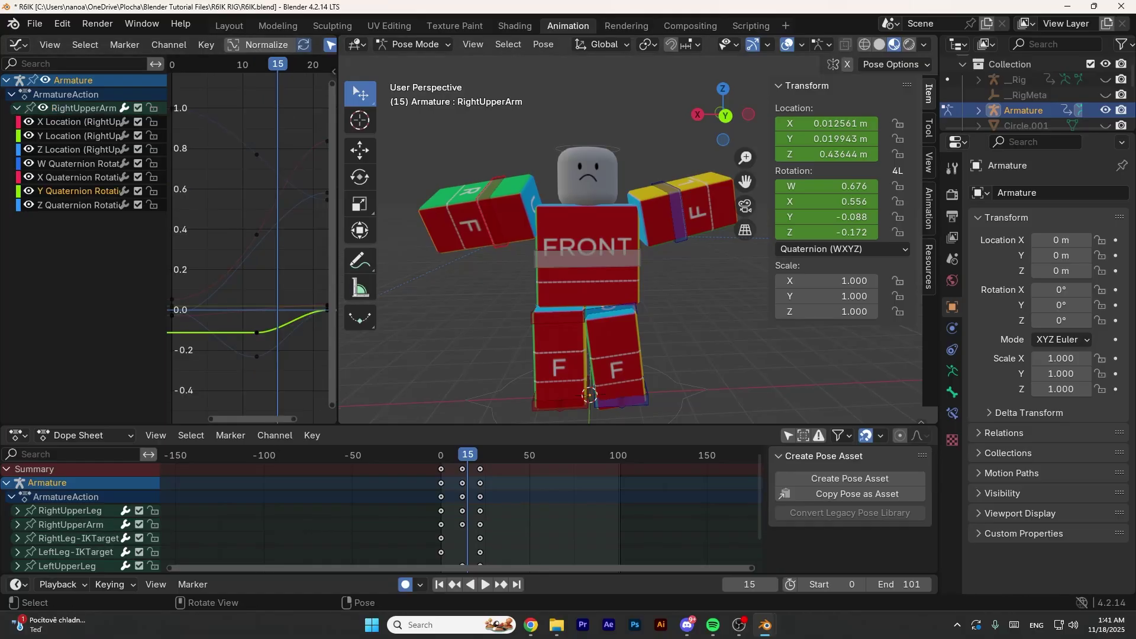
{"action": "middle_click_drag", "start_coordinate": [521, 237], "coordinate": [652, 201]}
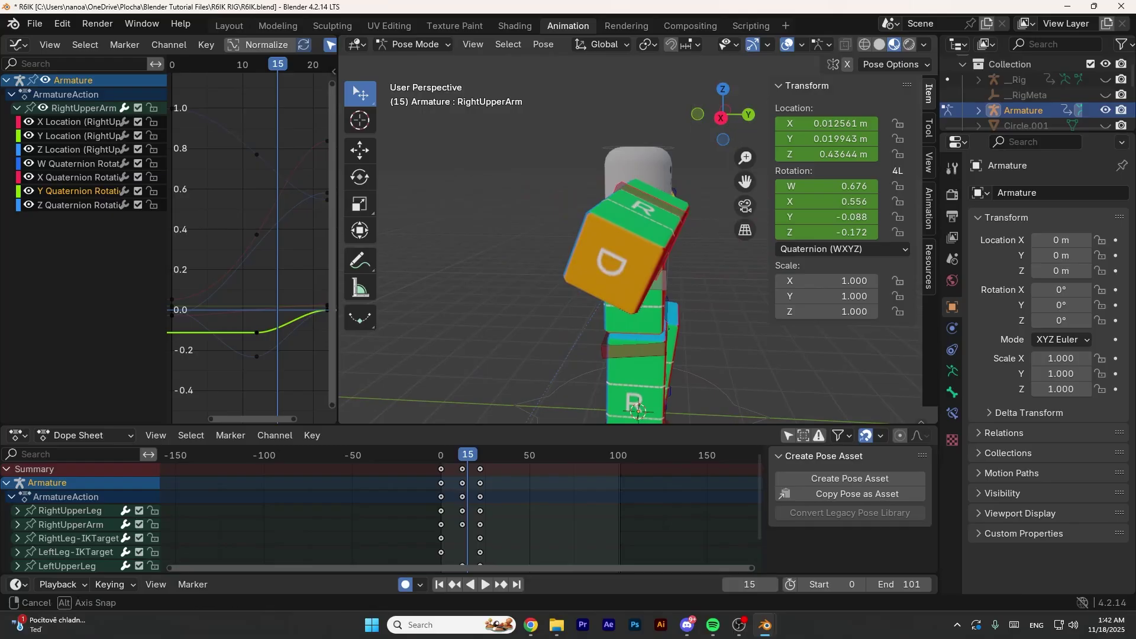
{"action": "middle_click_drag", "start_coordinate": [491, 266], "coordinate": [592, 266]}
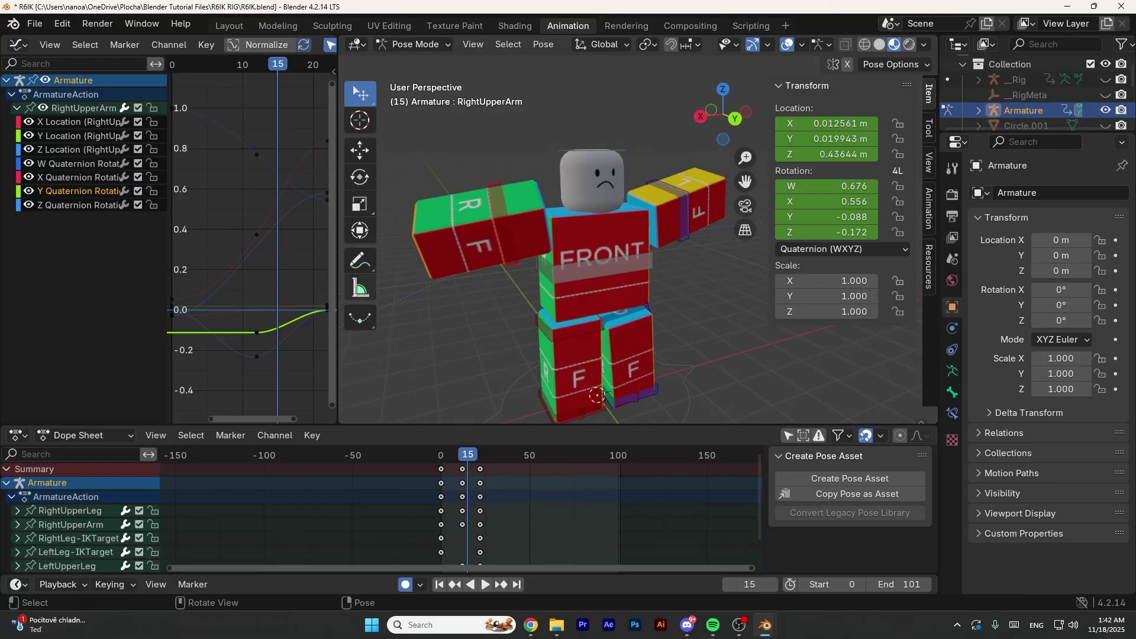
{"action": "middle_click_drag", "start_coordinate": [521, 261], "coordinate": [592, 262]}
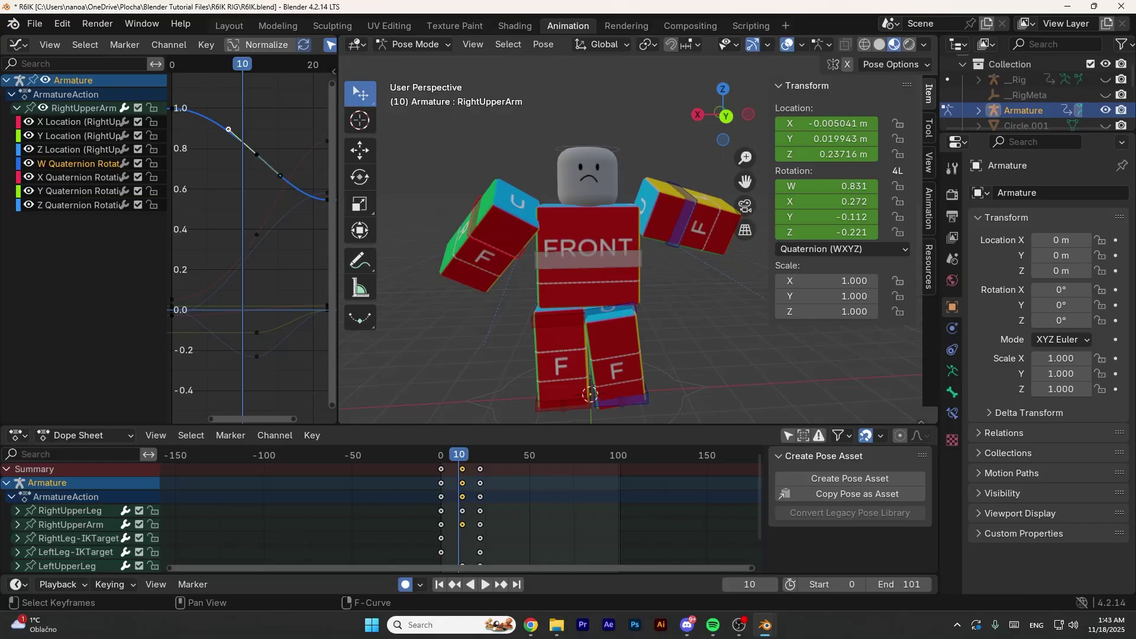
- Stretch the left handle of the right arm's W Quaternion Rotation key at frame 12 to about frame 3, and play the motion
{"action": "key", "text": "g"}
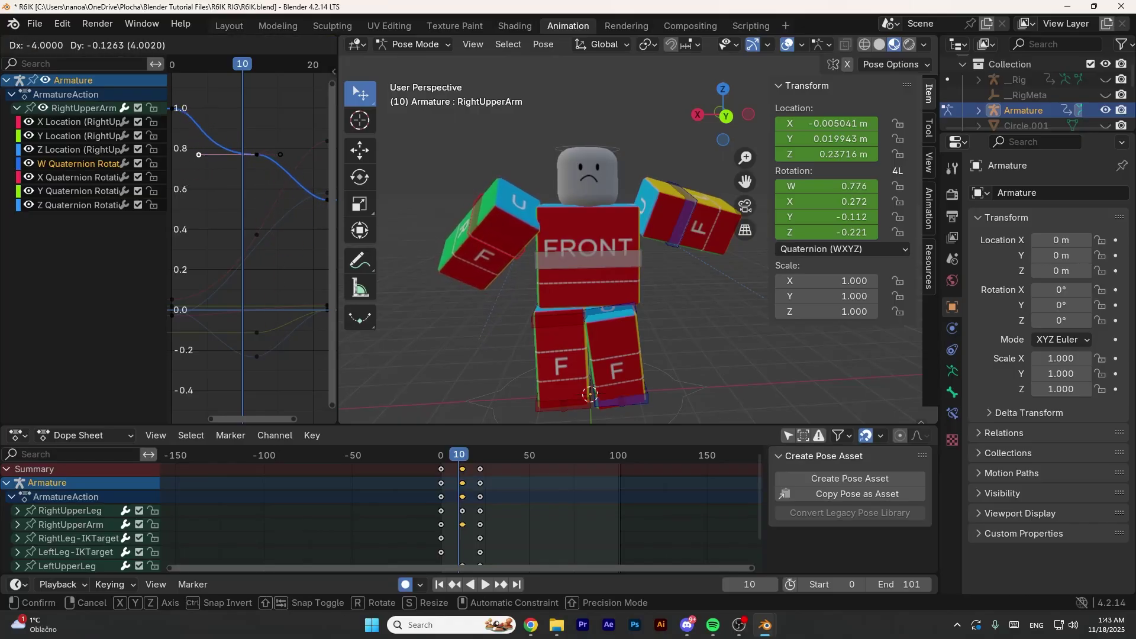
{"action": "left_click", "coordinate": [195, 158]}
{"action": "left_click_drag", "start_coordinate": [242, 64], "coordinate": [187, 64]}
{"action": "key", "text": "space"}
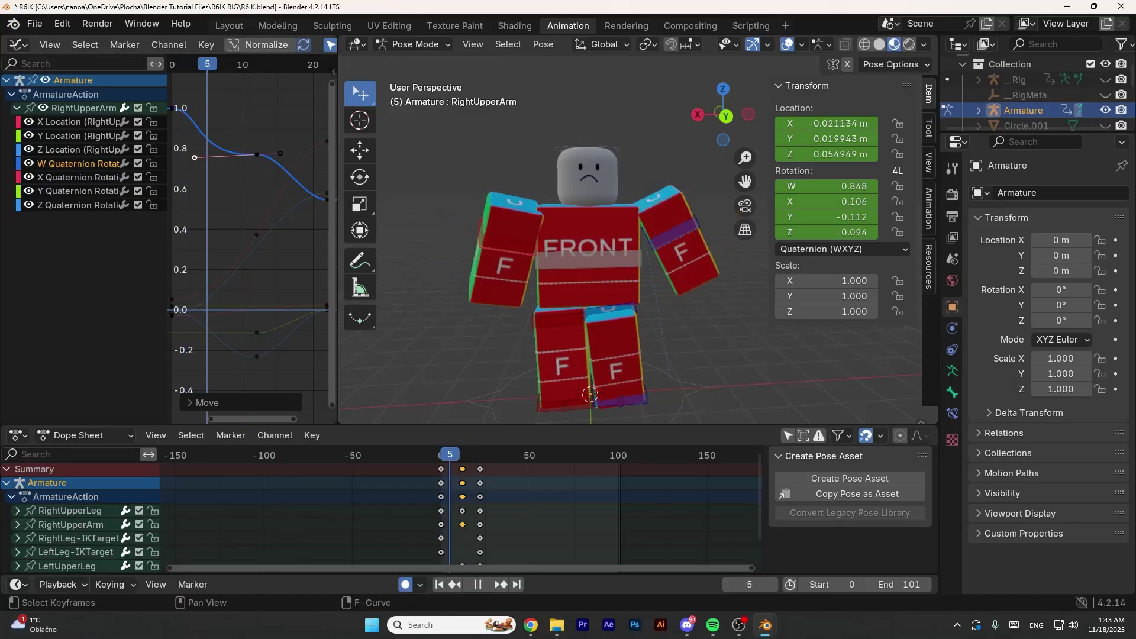
{"action": "key", "text": "space"}
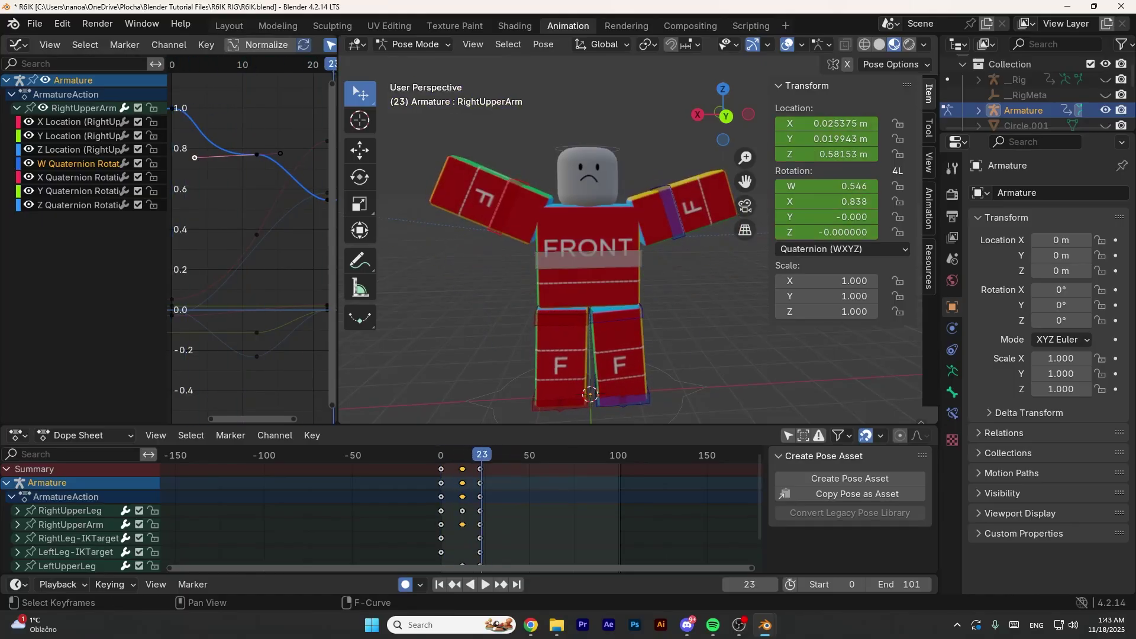
- Replay the animation from frame 0 several times to review the right arm's reshaped W Quaternion Rotation curve
{"action": "key", "text": "shift+Left"}
{"action": "key", "text": "space"}
{"action": "key", "text": "space"}
{"action": "key", "text": "shift+Left"}
{"action": "key", "text": "space"}
{"action": "key", "text": "space"}
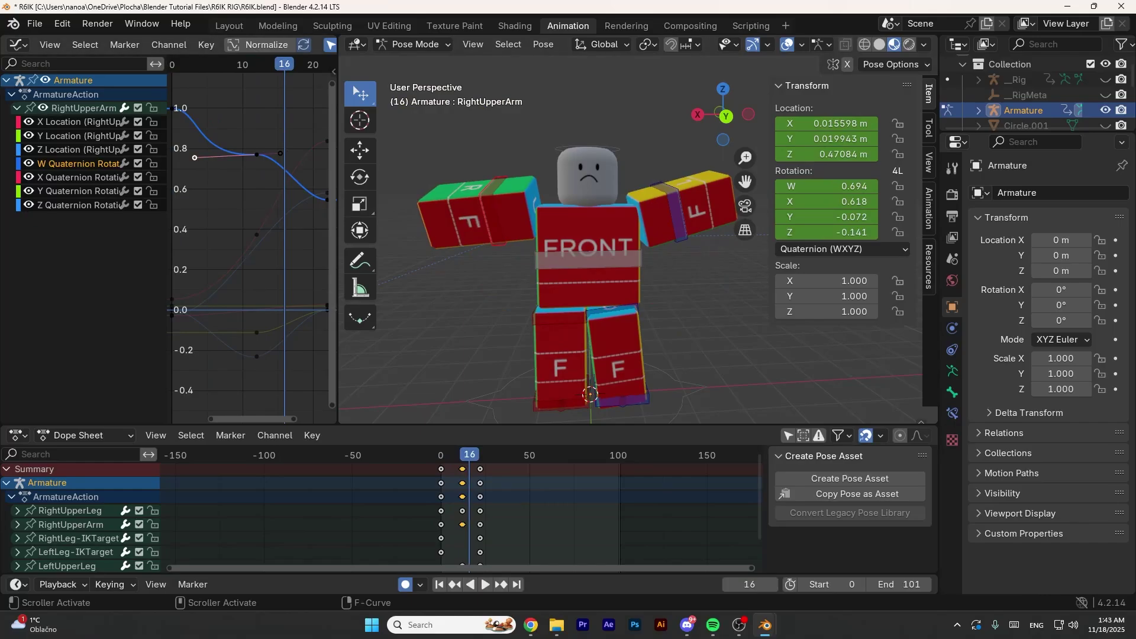
{"action": "key", "text": "shift+Left"}
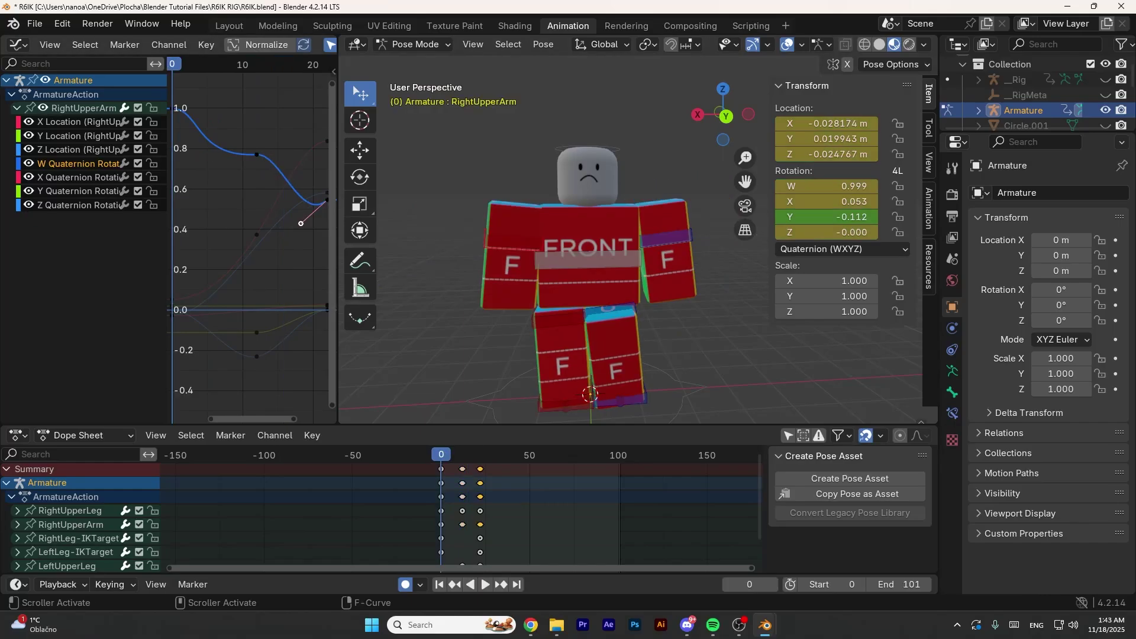
{"action": "key", "text": "space"}
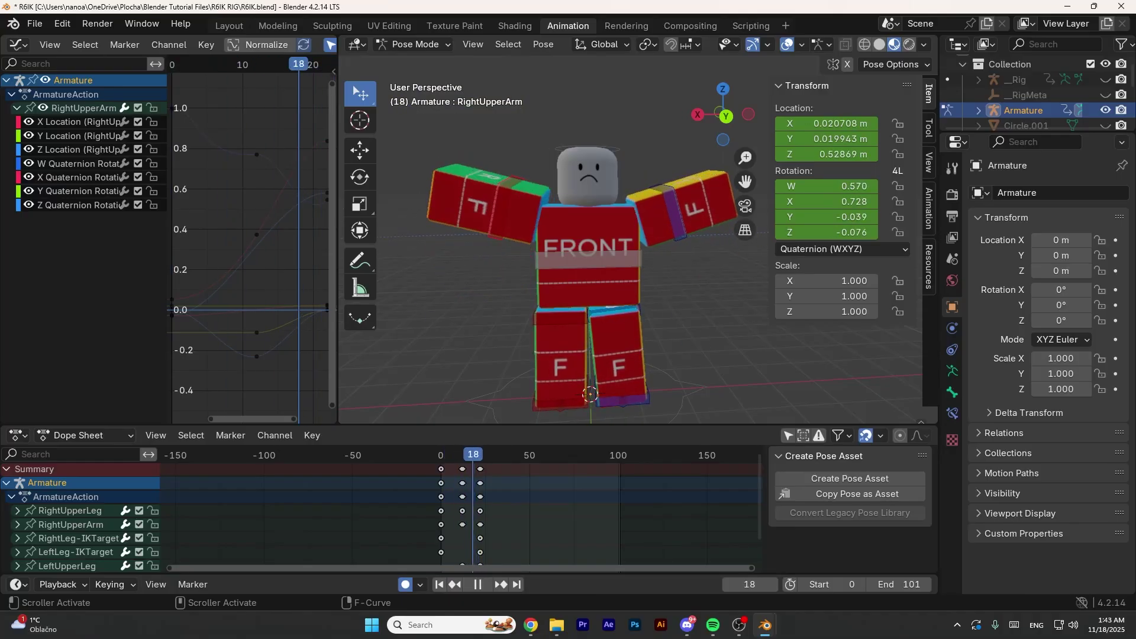
{"action": "key", "text": "space"}
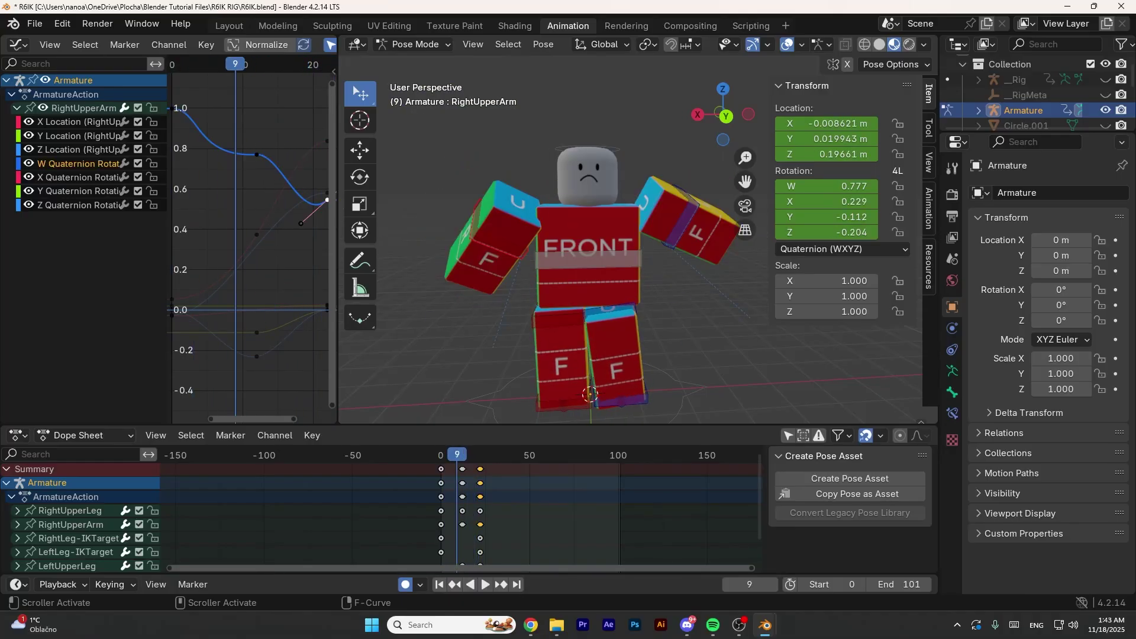
- Step back and forth between frames 19 and 22 to examine how the right arm moves into its end pose
{"action": "scroll", "coordinate": [278, 177], "scroll_direction": "up", "scroll_amount": 1}
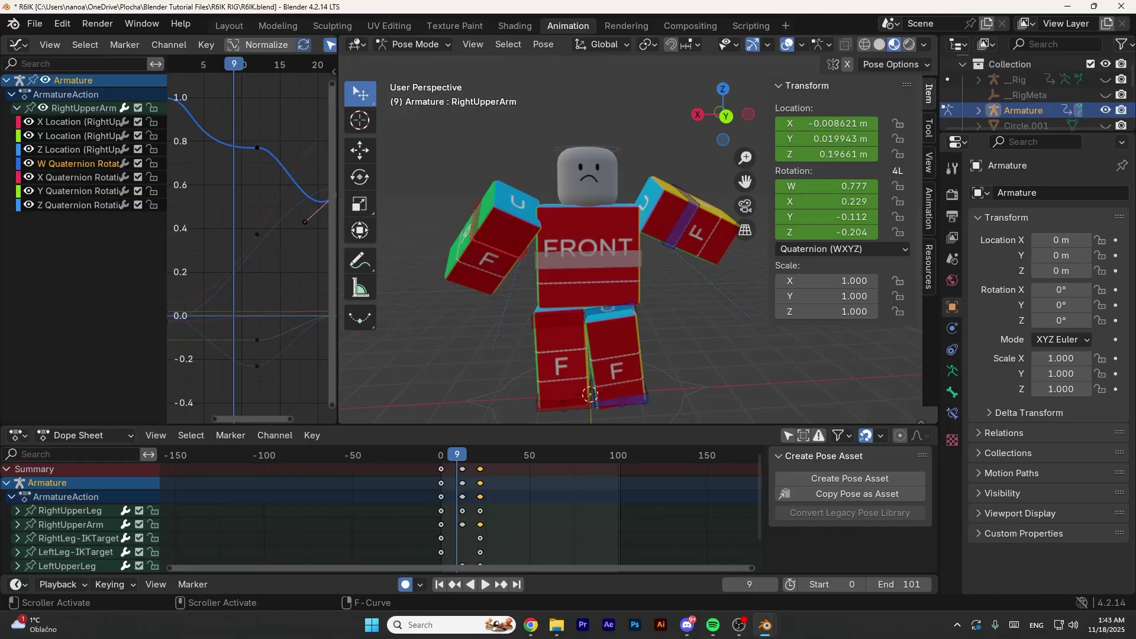
{"action": "middle_click_drag", "start_coordinate": [279, 177], "coordinate": [240, 205]}
{"action": "scroll", "coordinate": [248, 240], "scroll_direction": "up", "scroll_amount": 1}
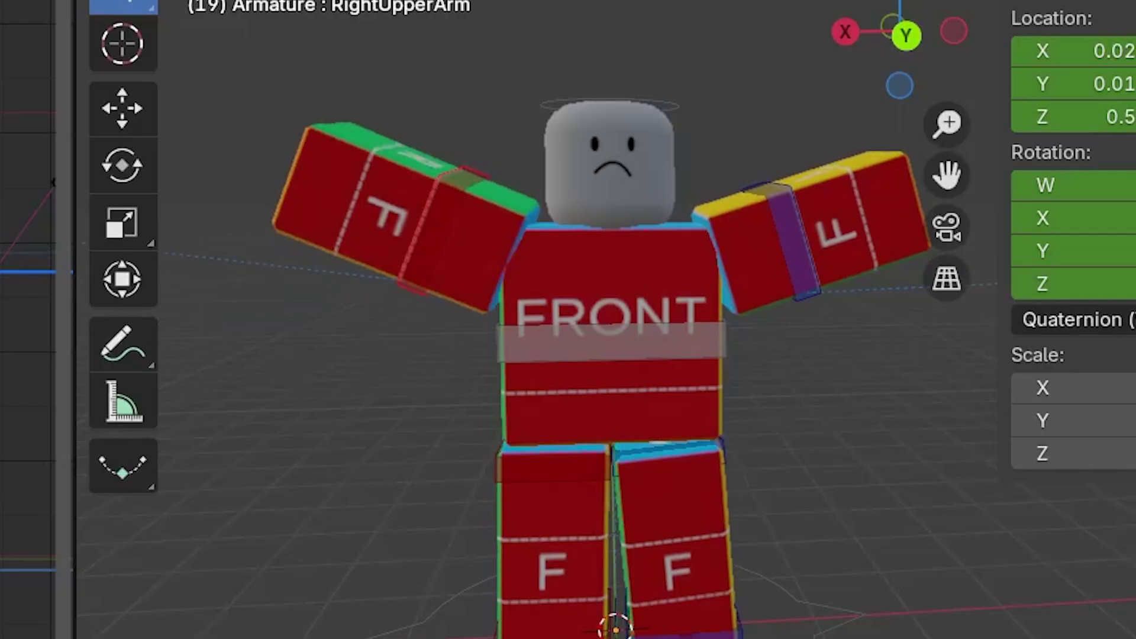
{"action": "mouse_move", "coordinate": [273, 63]}
{"action": "left_mouse_down"}
{"action": "mouse_move", "coordinate": [300, 64]}
{"action": "mouse_move", "coordinate": [273, 64]}
{"action": "left_mouse_up"}
{"action": "key", "text": "Left"}
{"action": "key", "text": "Right"}
{"action": "key", "text": "Right"}
{"action": "key", "text": "Right"}
{"action": "key", "text": "Right"}
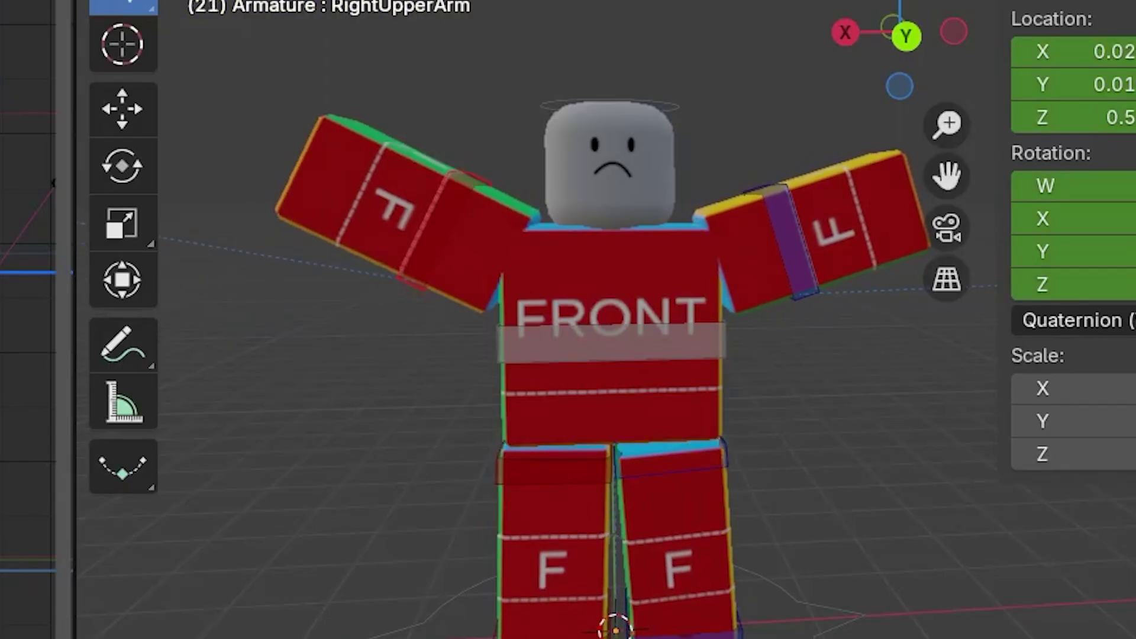
{"action": "scroll", "coordinate": [631, 248], "scroll_direction": "up", "scroll_amount": 2, "text": "alt"}
{"action": "scroll", "coordinate": [630, 249], "scroll_direction": "down", "scroll_amount": 2, "text": "alt"}
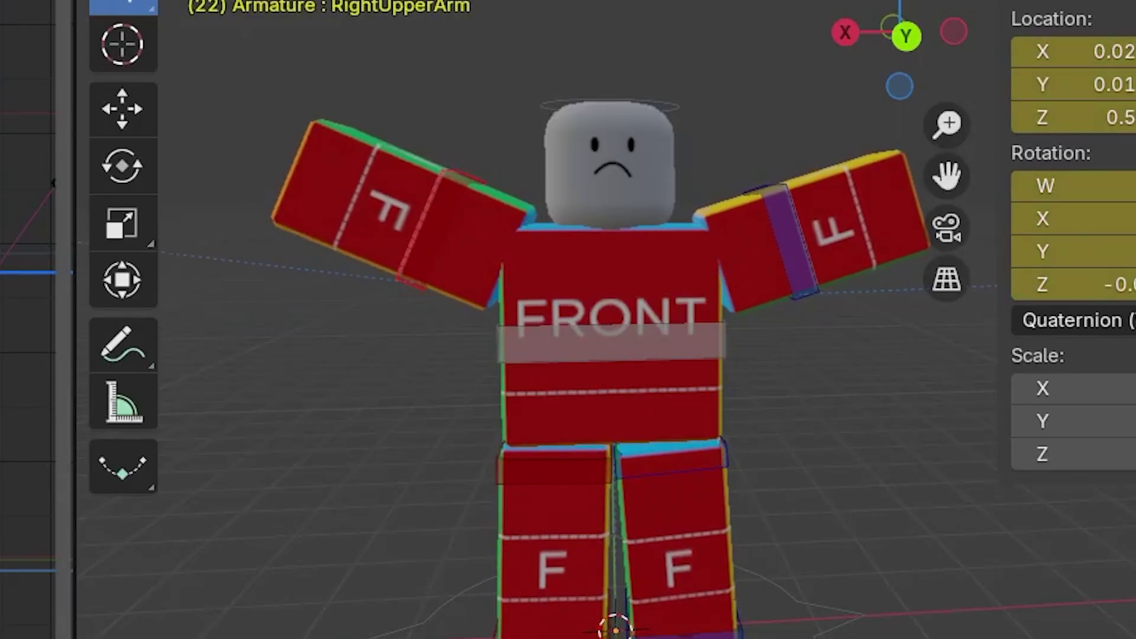
{"action": "scroll", "coordinate": [631, 248], "scroll_direction": "up", "scroll_amount": 1, "text": "alt"}
{"action": "key", "text": "Left"}
{"action": "key", "text": "Right"}
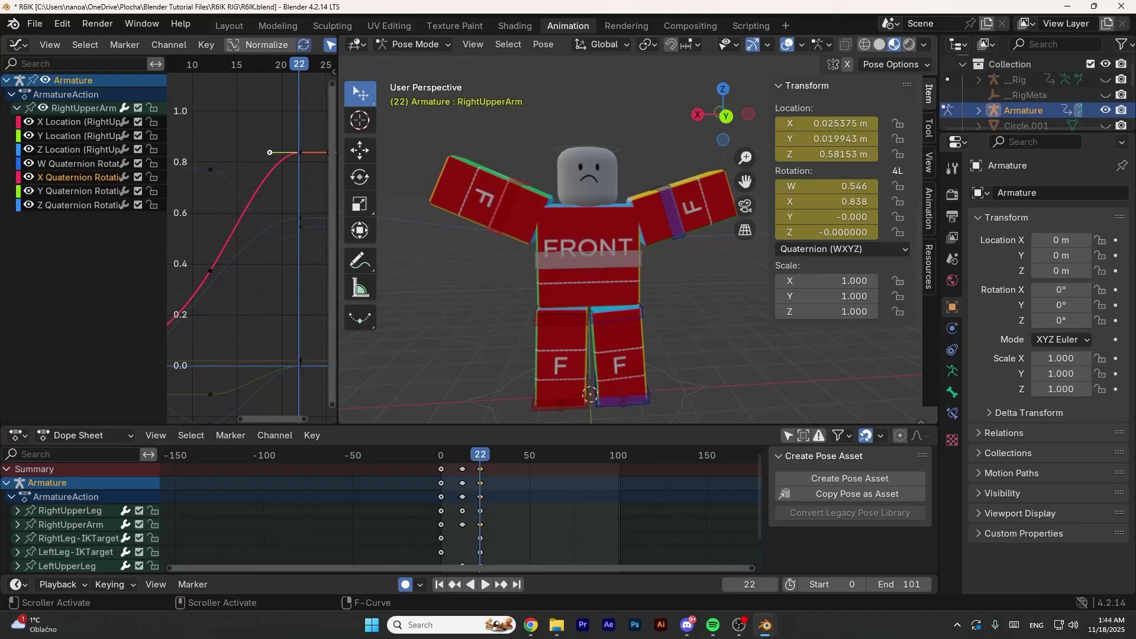
- Raise the left handle of the right arm's X Quaternion Rotation key at frame 22 to about 1.0 and play the result
{"action": "key", "text": "g"}
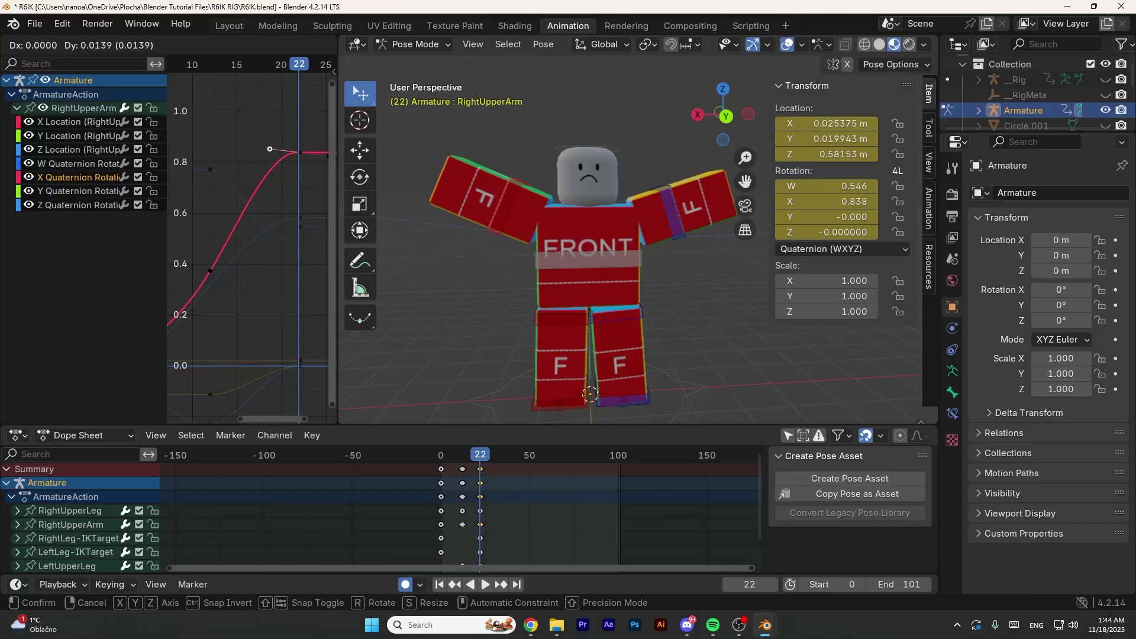
{"action": "key", "text": "Return"}
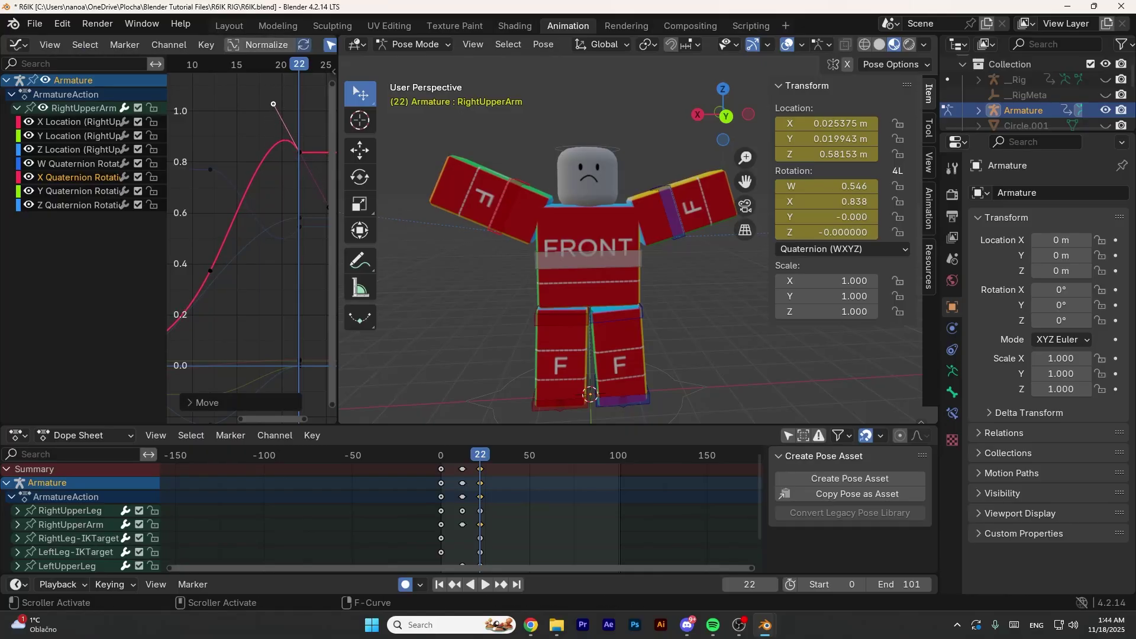
{"action": "key", "text": "space"}
{"action": "key", "text": "space"}
- Raise the same X Quaternion Rotation handle by about another 0.29 for a stronger overshoot, and replay the motion
{"action": "key", "text": "g"}
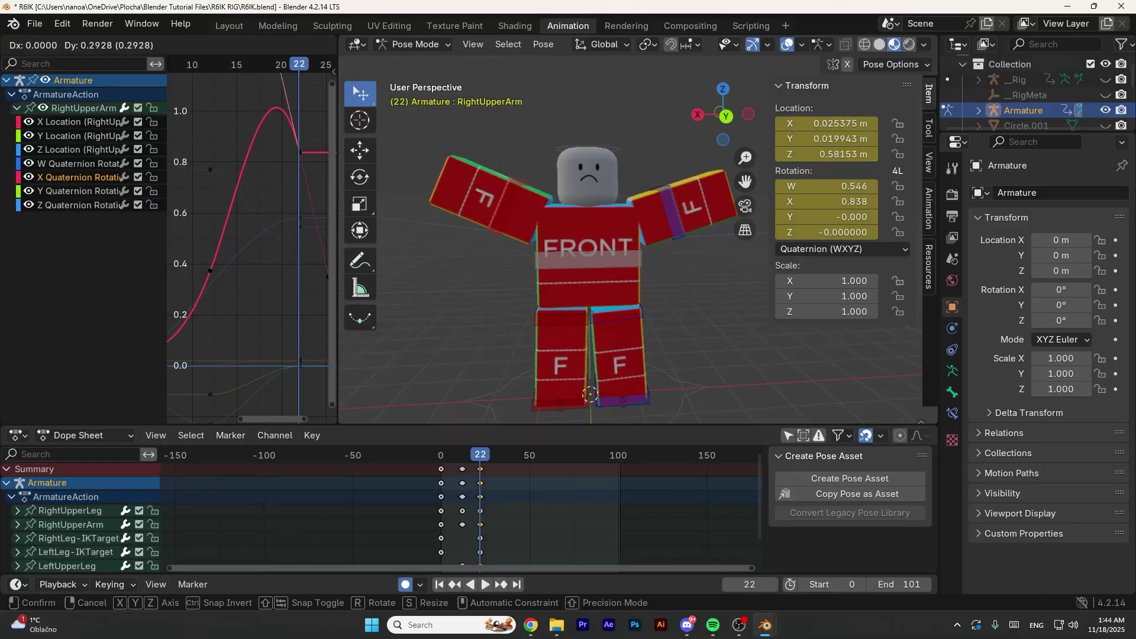
{"action": "key", "text": "Return"}
{"action": "key", "text": "space"}
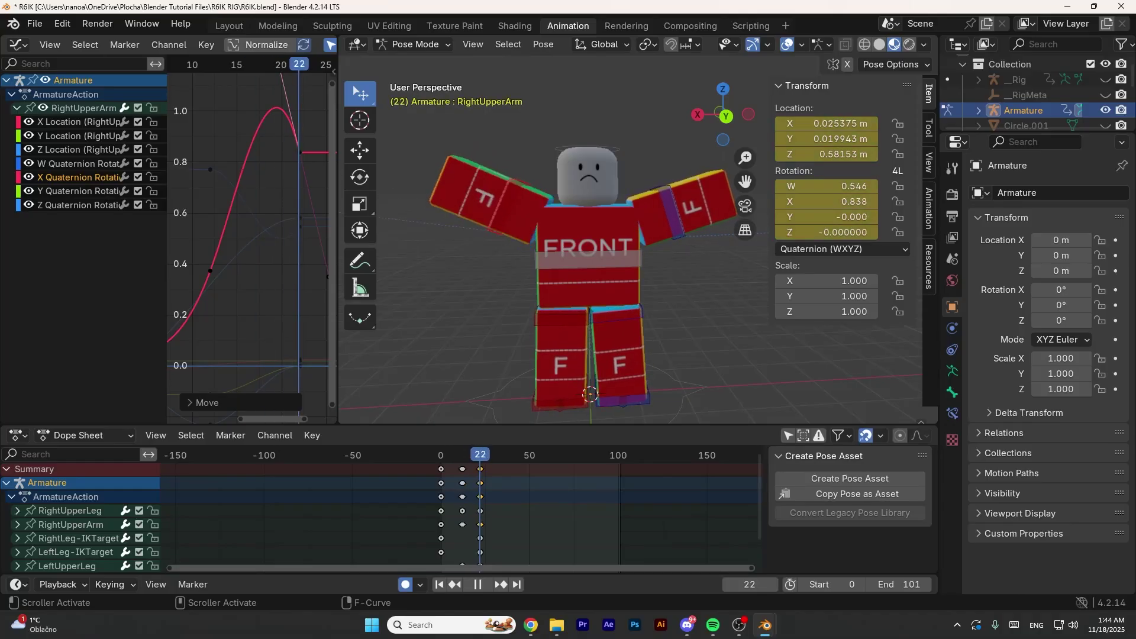
{"action": "key", "text": "space"}
- Raise the left handle of the right arm's Z Location key at frame 22 to about 0.8, and replay the animation
{"action": "left_click", "coordinate": [300, 227]}
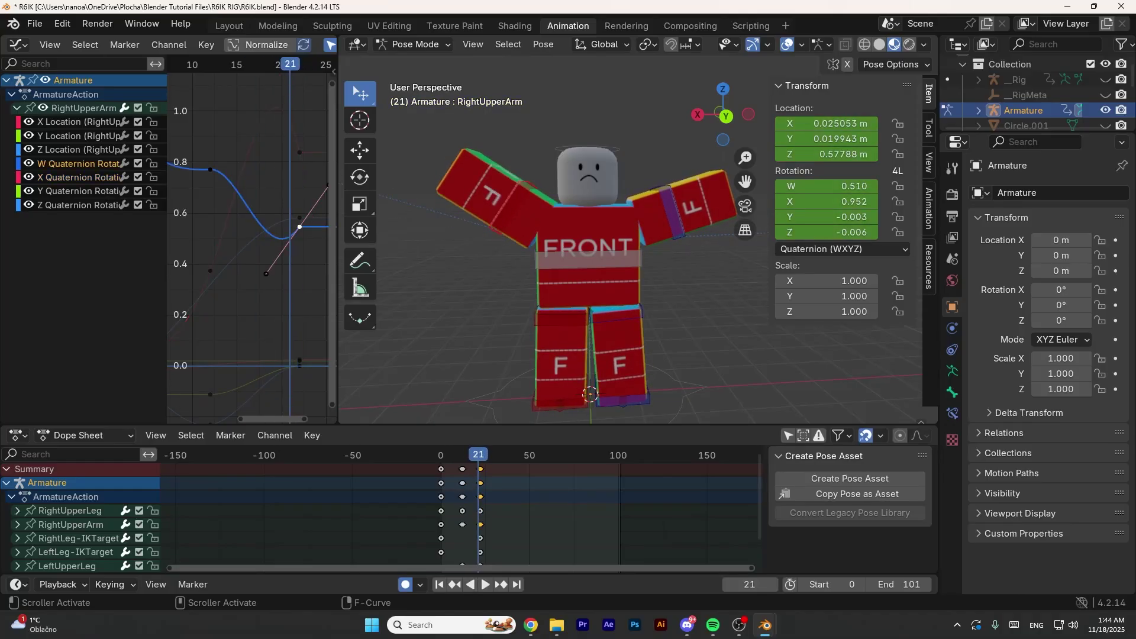
{"action": "left_click_drag", "start_coordinate": [235, 218], "coordinate": [267, 157]}
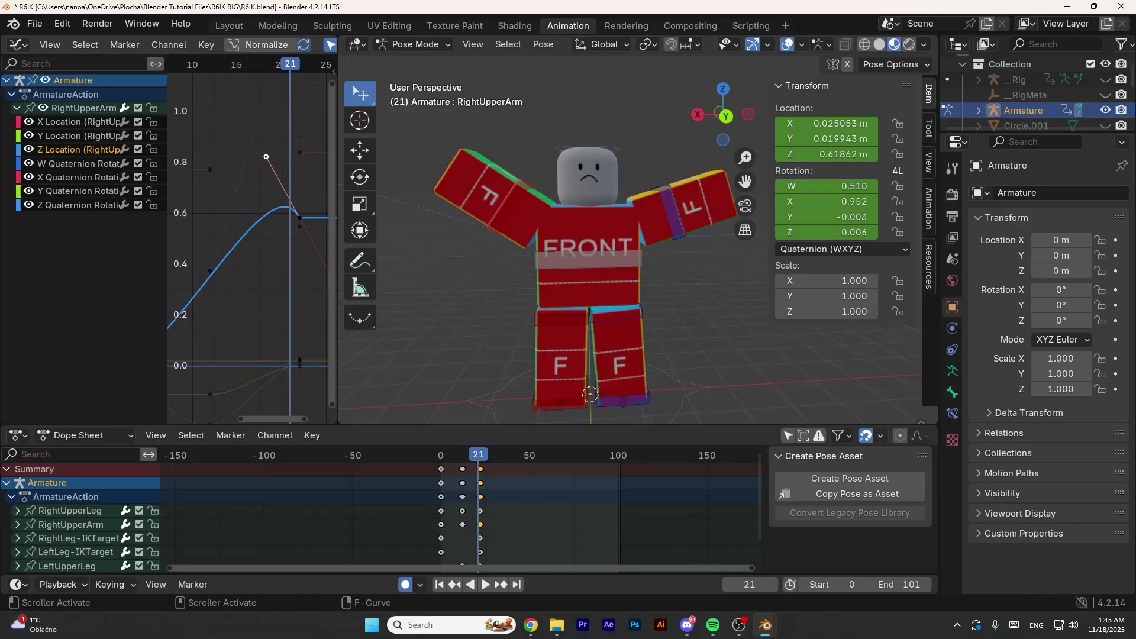
{"action": "left_click_drag", "start_coordinate": [290, 64], "coordinate": [202, 64]}
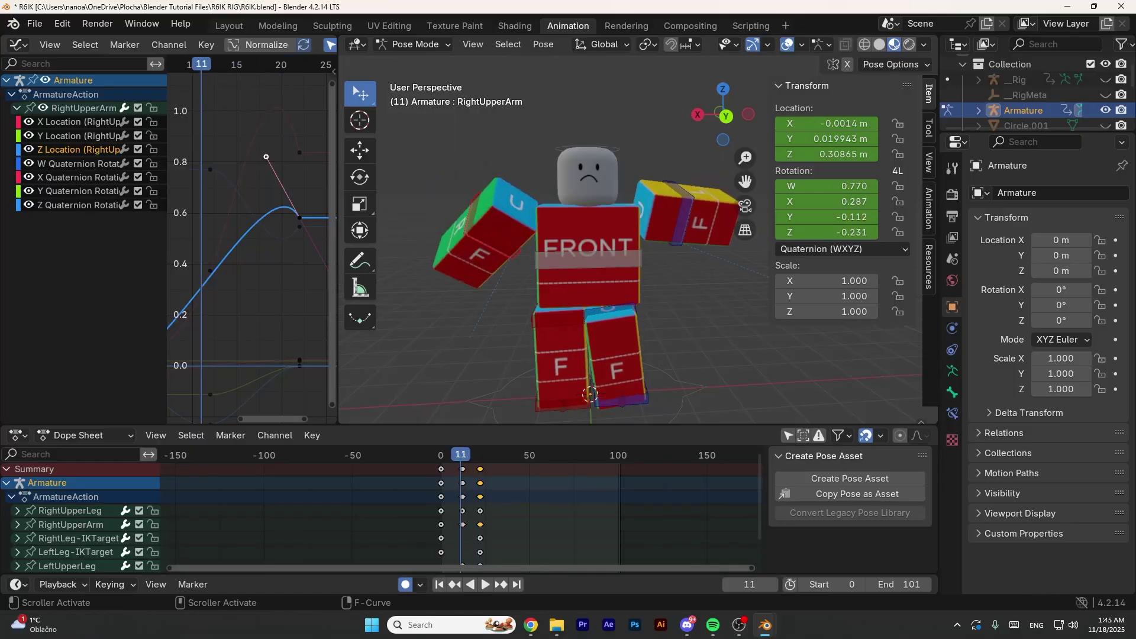
{"action": "key", "text": "space"}
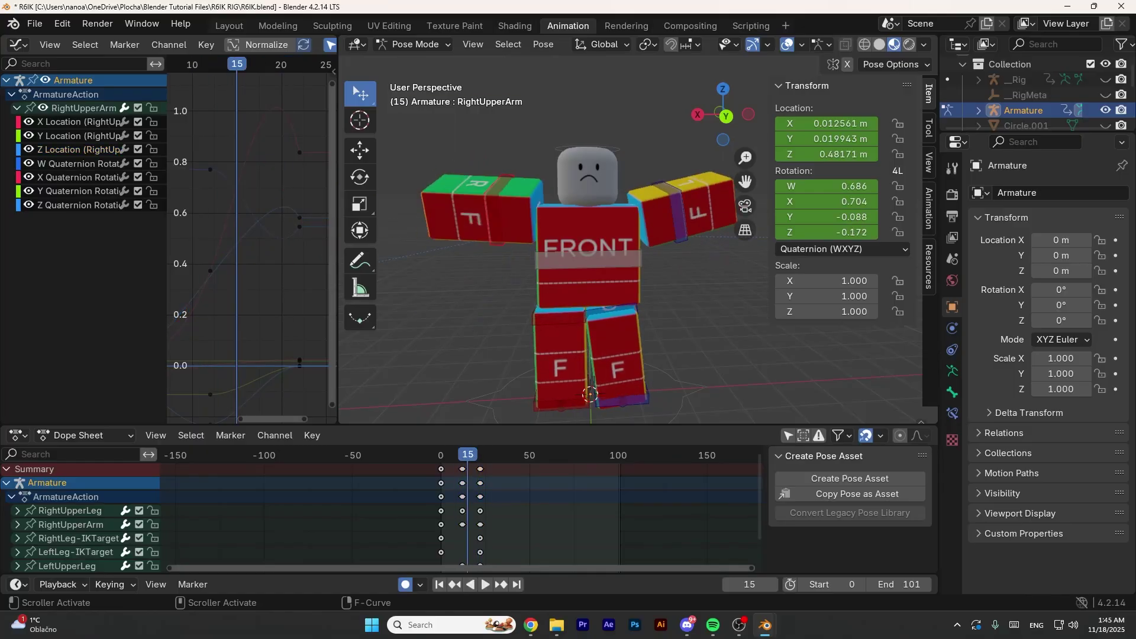
{"action": "key", "text": "space"}
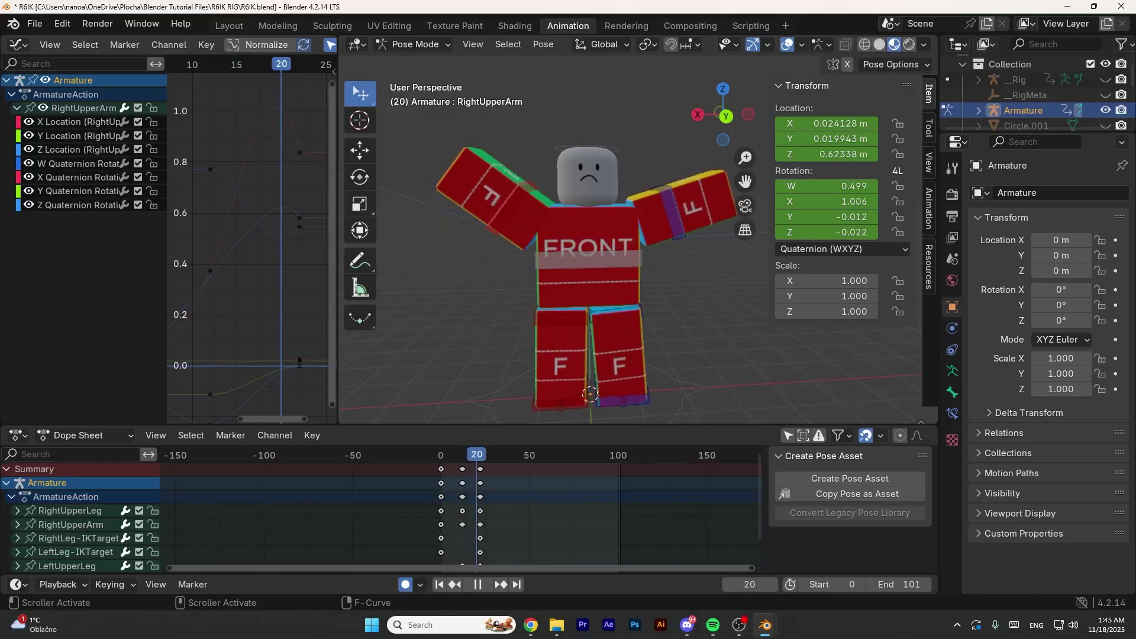
{"action": "key", "text": "space"}
- Scrub back to frame 17 and adjust the left handle of the right arm's X Quaternion Rotation key at frame 22 to about frame 18.7
{"action": "left_click_drag", "start_coordinate": [290, 64], "coordinate": [255, 64]}
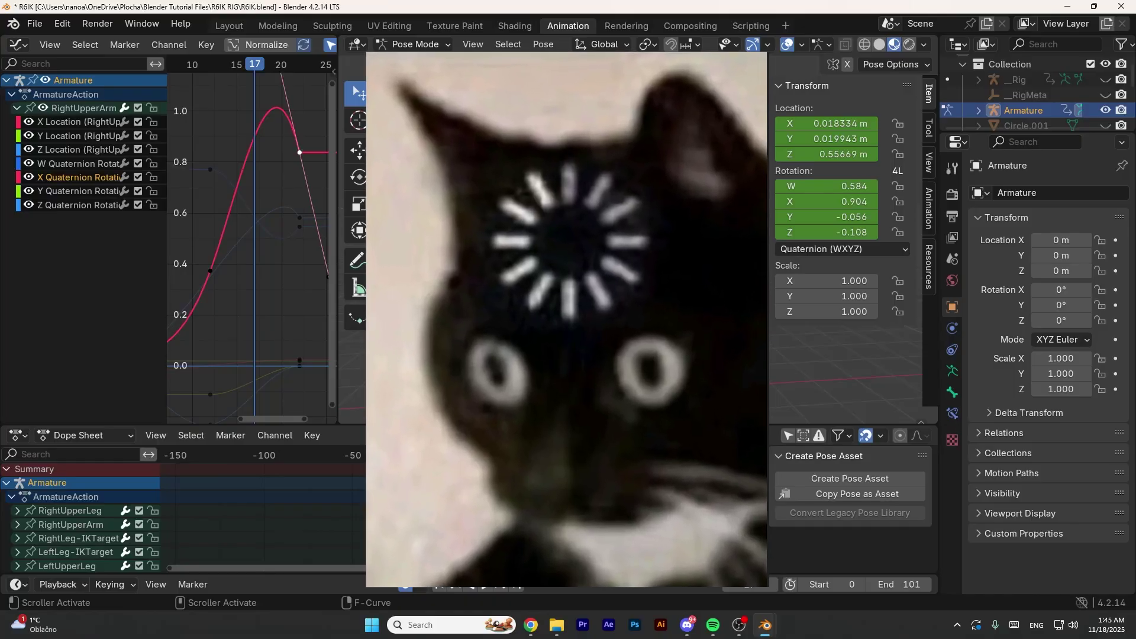
{"action": "key", "text": "g"}
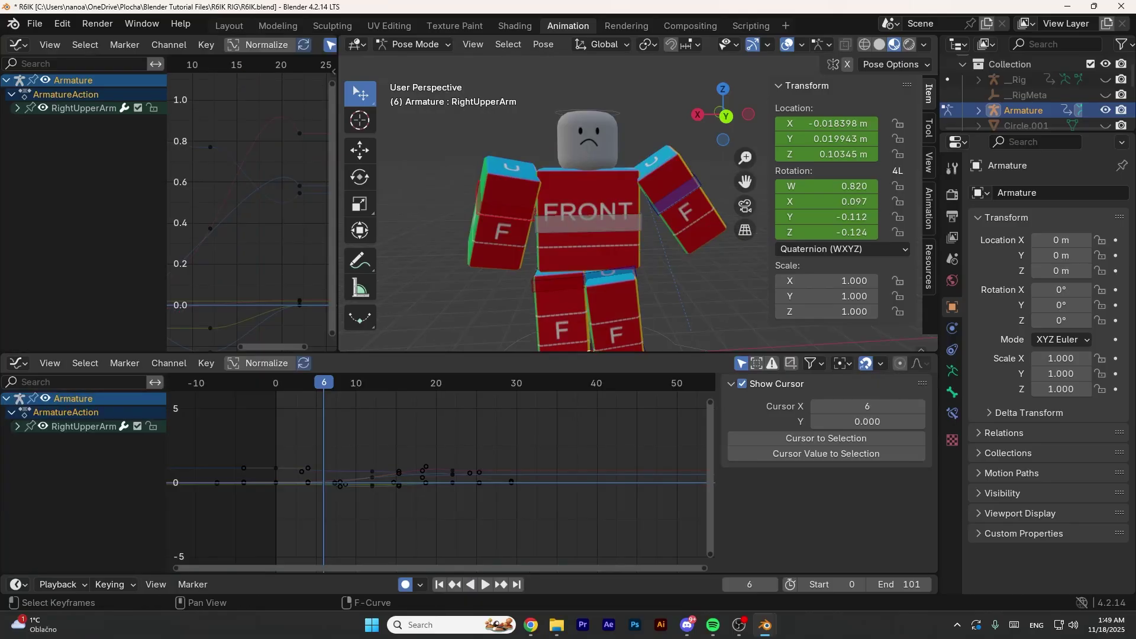
- Examine the curve and keyframe properties of the right arm's X Quaternion Rotation curve, including its interpolation and handle types
{"action": "scroll", "coordinate": [444, 472], "scroll_direction": "up", "scroll_amount": 2}
{"action": "middle_click_drag", "start_coordinate": [444, 472], "coordinate": [469, 474]}
{"action": "middle_click_drag", "start_coordinate": [469, 473], "coordinate": [490, 475]}
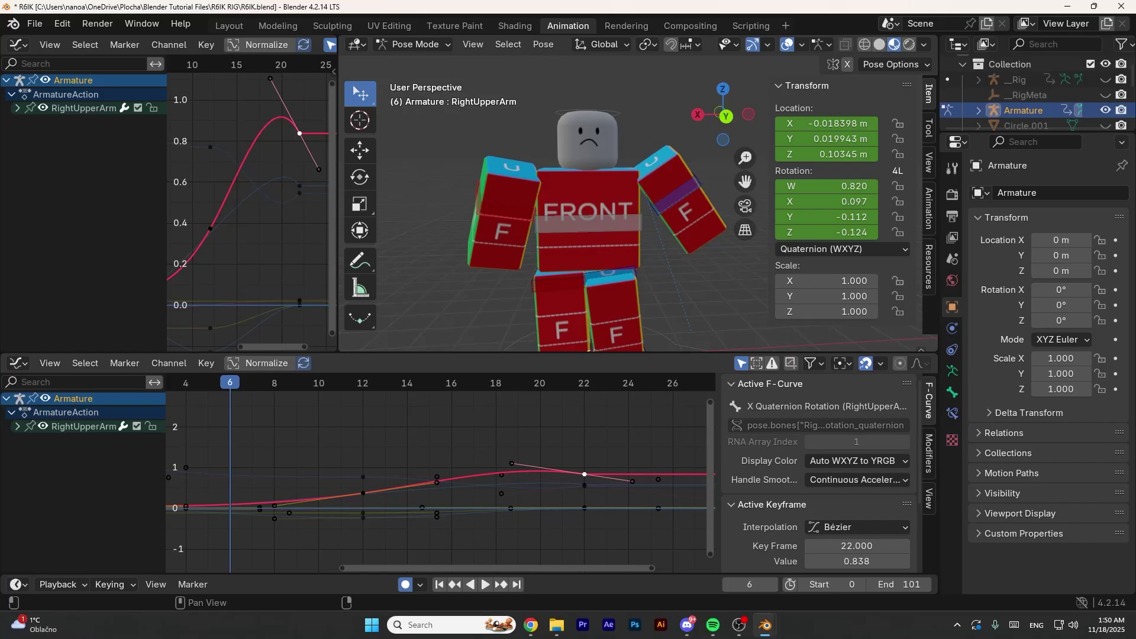
{"action": "scroll", "coordinate": [823, 474], "scroll_direction": "down", "scroll_amount": 2}
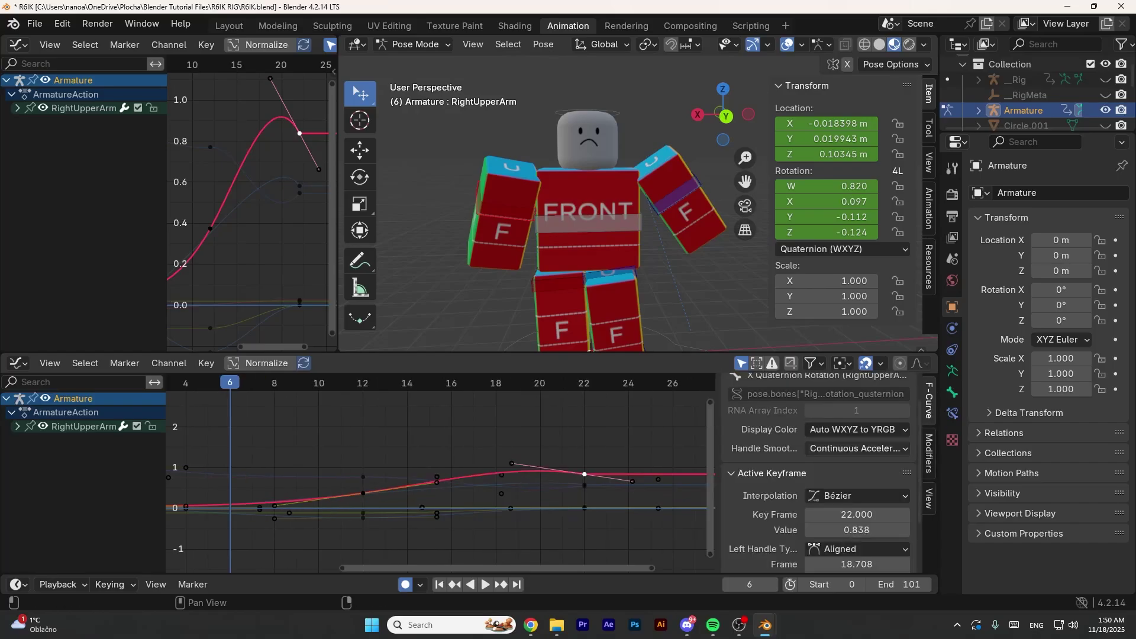
- Try a Cycles modifier on the right arm's X Quaternion Rotation curve and play the animation
{"action": "left_click", "coordinate": [929, 453]}
{"action": "left_click", "coordinate": [799, 386]}
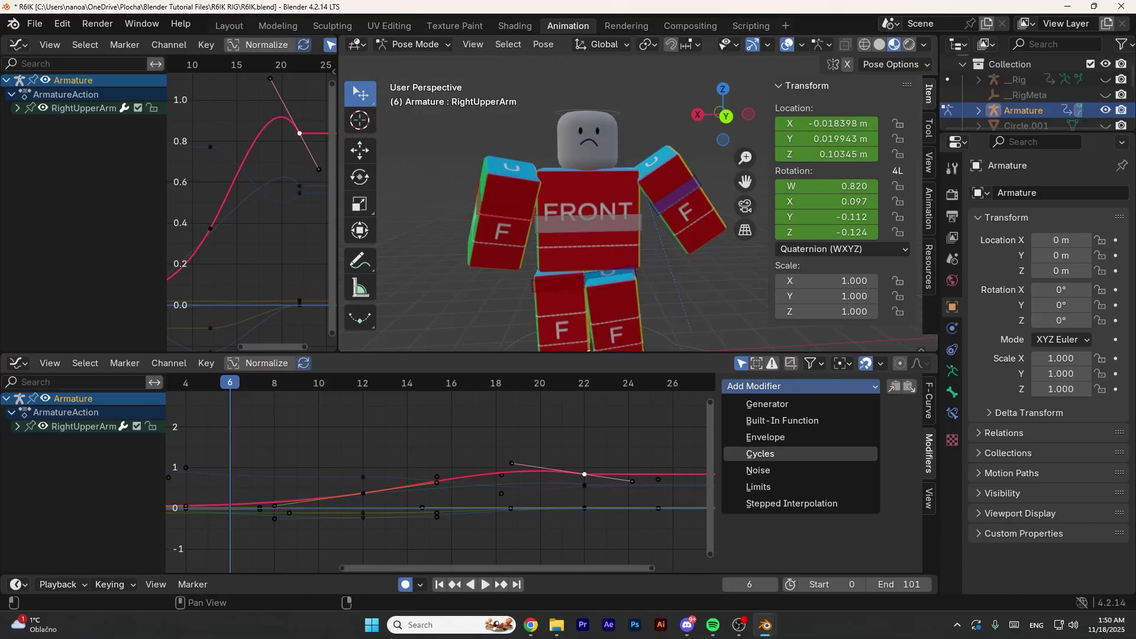
{"action": "left_click", "coordinate": [763, 453]}
{"action": "key", "text": "space"}
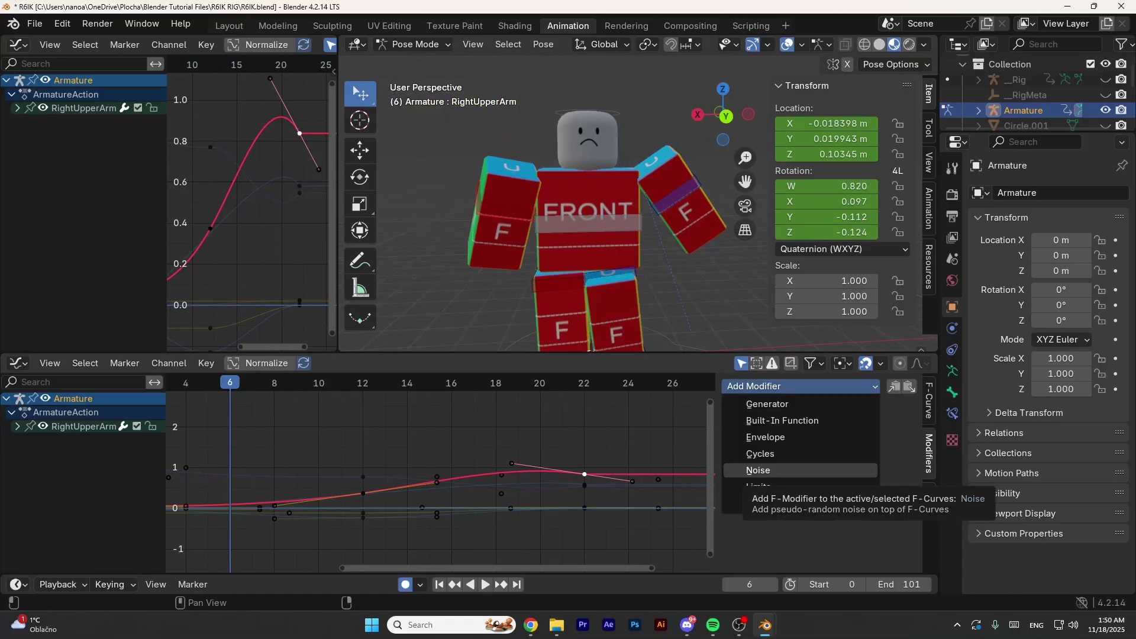
- Try a Noise modifier on the right arm's X Quaternion Rotation curve and play the shaking motion
{"action": "left_click", "coordinate": [758, 470]}
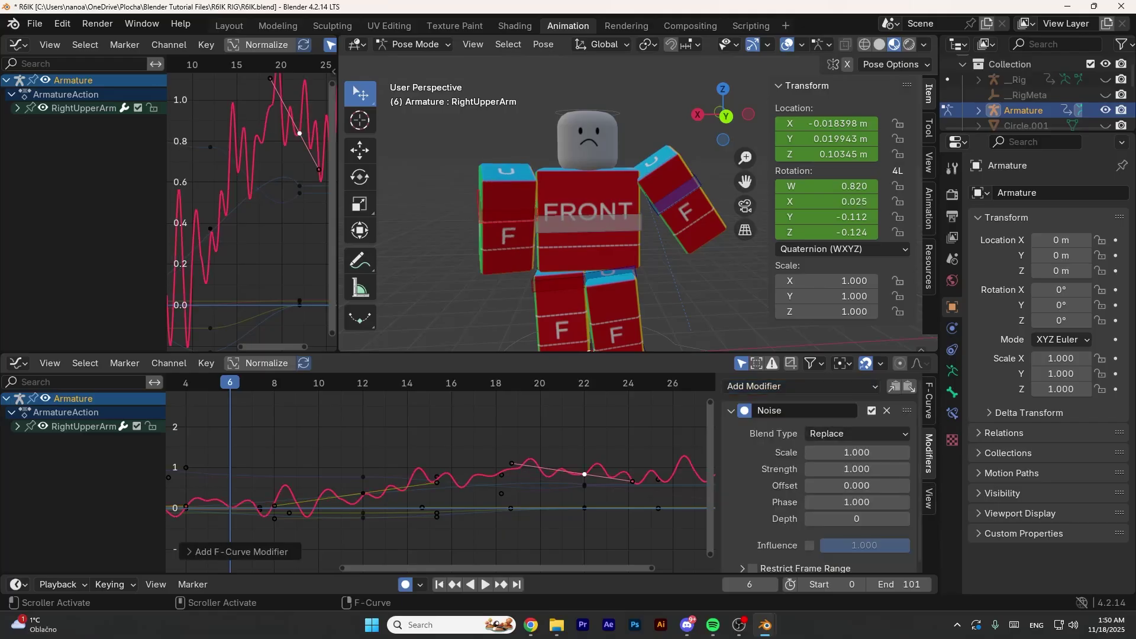
{"action": "key", "text": "space"}
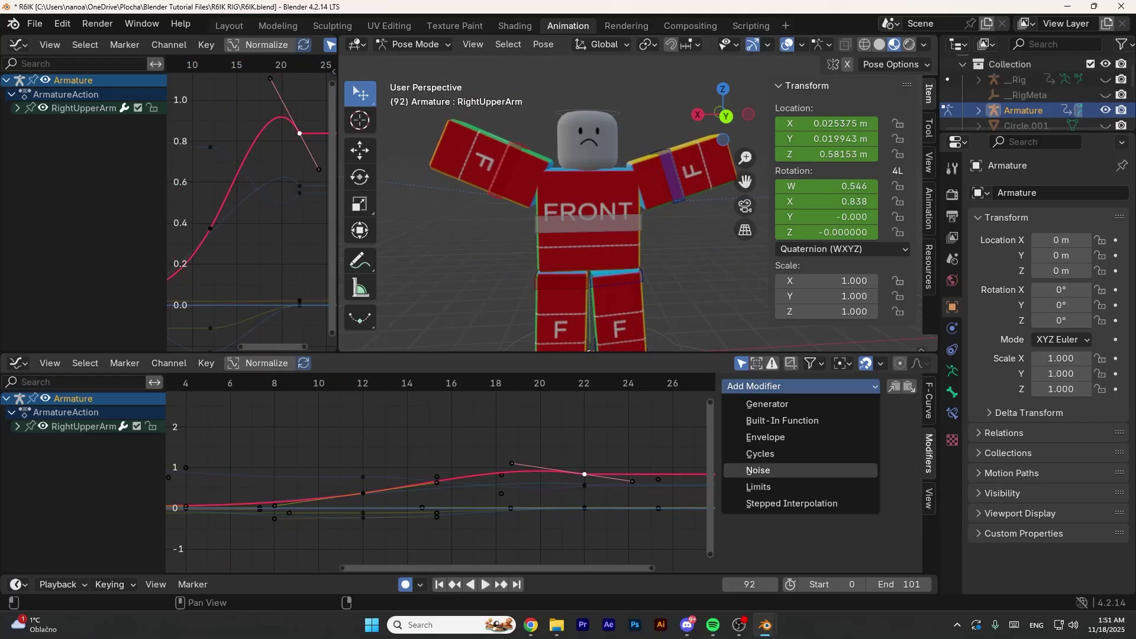
{"action": "key", "text": "Escape"}
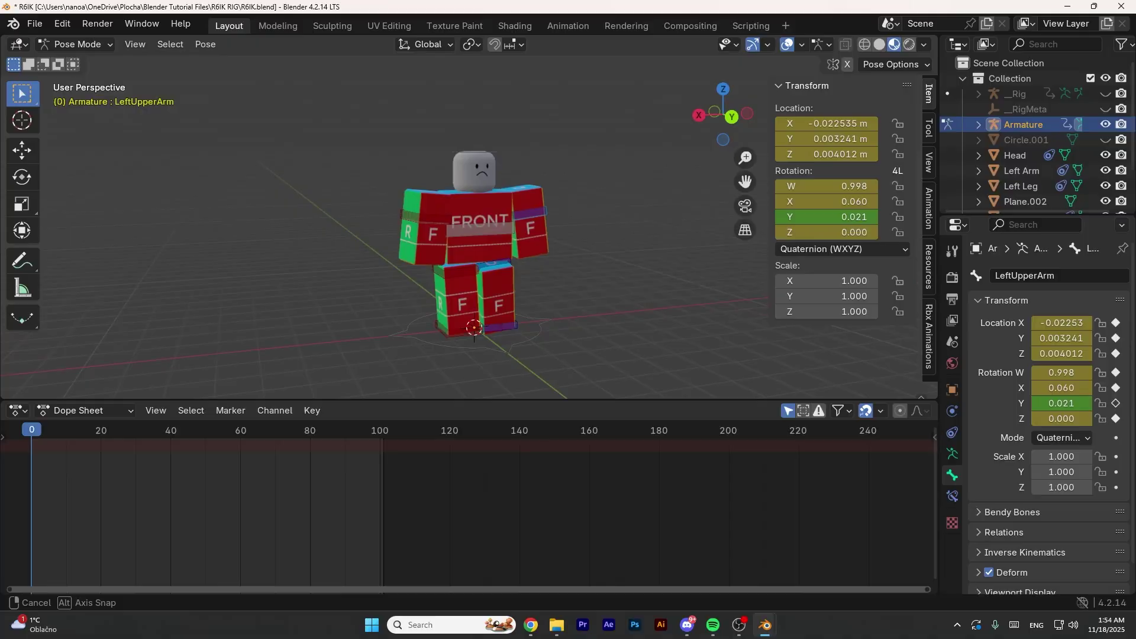
{"action": "left_click", "coordinate": [34, 23]}
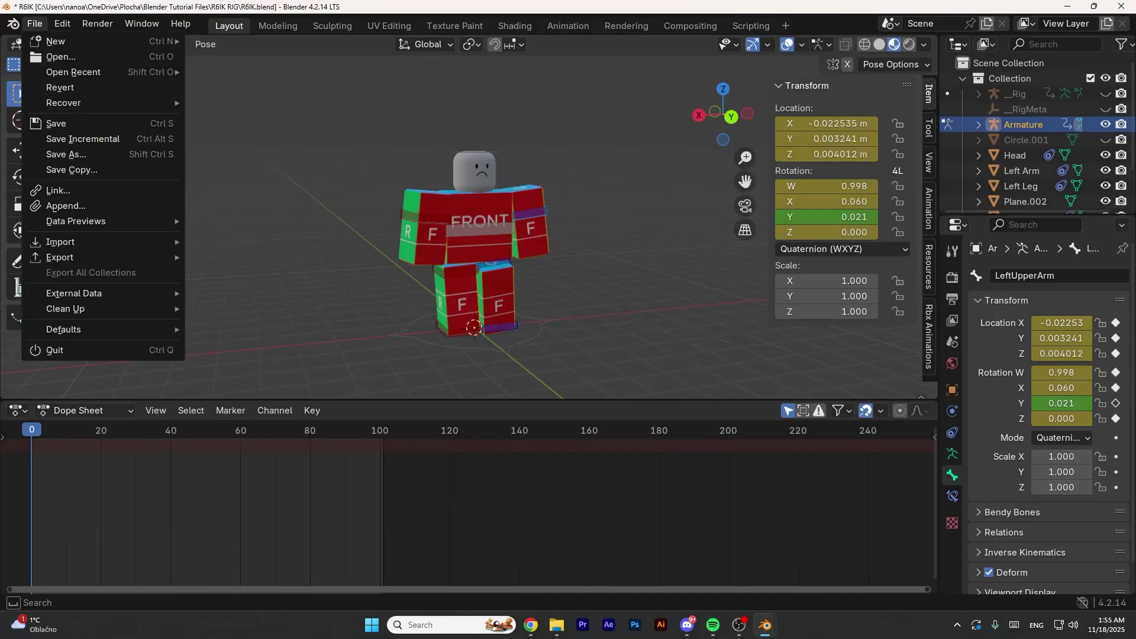
{"action": "key", "text": "Escape"}
{"action": "middle_click_drag", "start_coordinate": [509, 236], "coordinate": [449, 242]}
{"action": "middle_click_drag", "start_coordinate": [445, 242], "coordinate": [513, 243]}
{"action": "scroll", "coordinate": [474, 237], "scroll_direction": "up", "scroll_amount": 4}
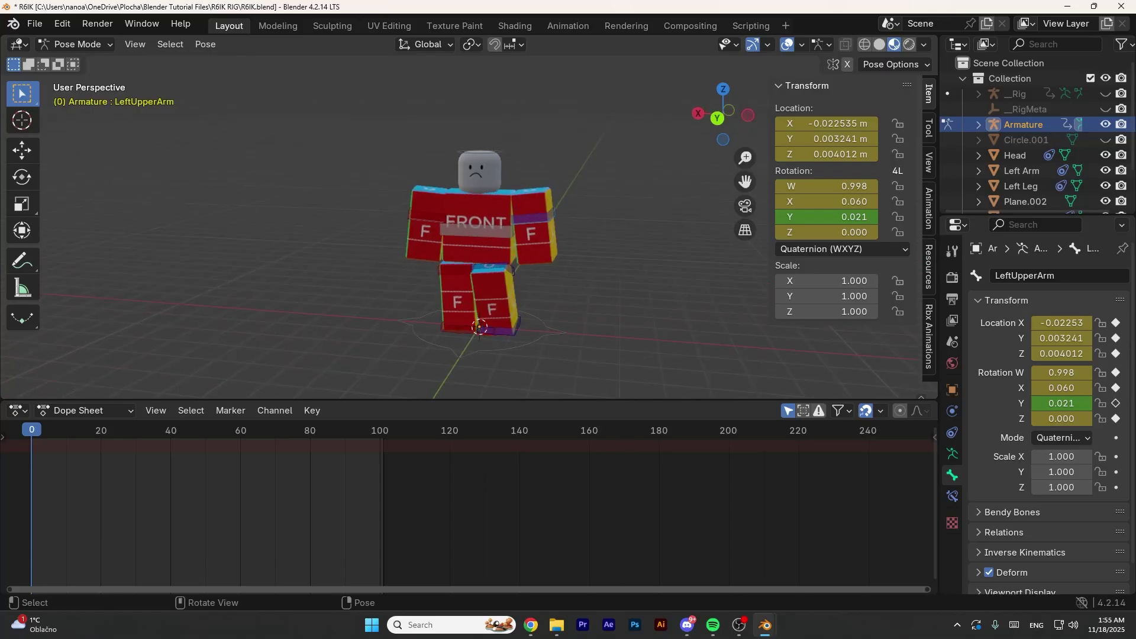
{"action": "scroll", "coordinate": [495, 216], "scroll_direction": "down", "scroll_amount": 4}
{"action": "middle_click_drag", "start_coordinate": [495, 216], "coordinate": [525, 215]}
{"action": "scroll", "coordinate": [525, 215], "scroll_direction": "up", "scroll_amount": 4}
{"action": "right_click", "coordinate": [525, 207]}
{"action": "scroll", "coordinate": [504, 249], "scroll_direction": "down", "scroll_amount": 3}
{"action": "mouse_move", "coordinate": [473, 248]}
{"action": "middle_mouse_down"}
{"action": "mouse_move", "coordinate": [504, 249]}
{"action": "mouse_move", "coordinate": [461, 256]}
{"action": "middle_mouse_up"}
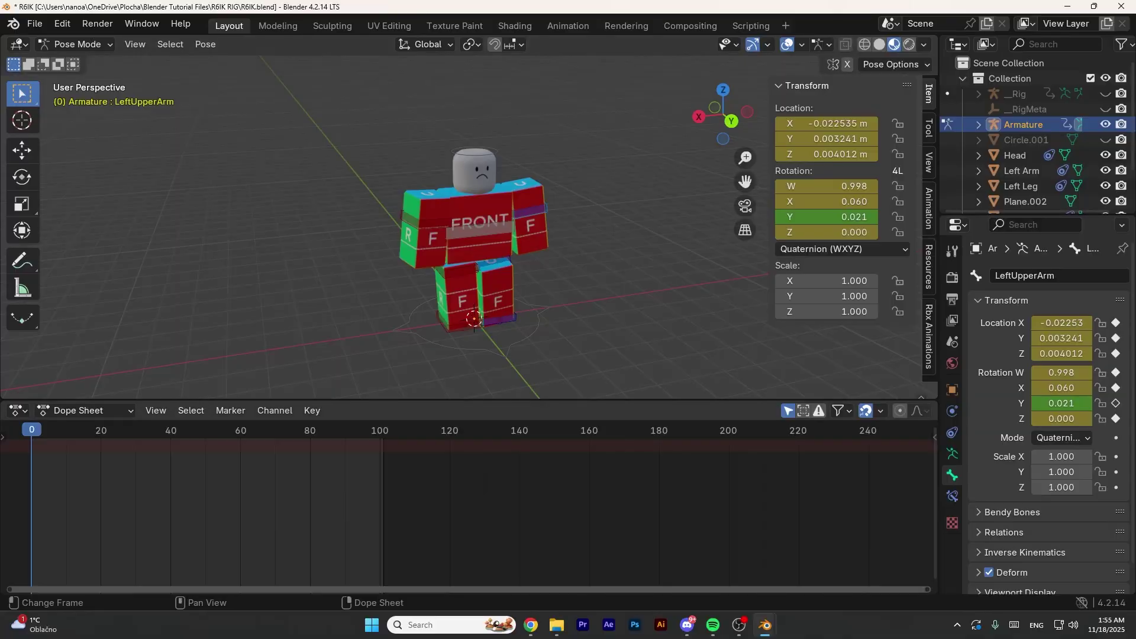
- Play the animation and export it with the Rbx Animations add-on, using __Rig as the selected rig
{"action": "left_click", "coordinate": [34, 24]}
{"action": "key", "text": "space"}
{"action": "left_click", "coordinate": [929, 337]}
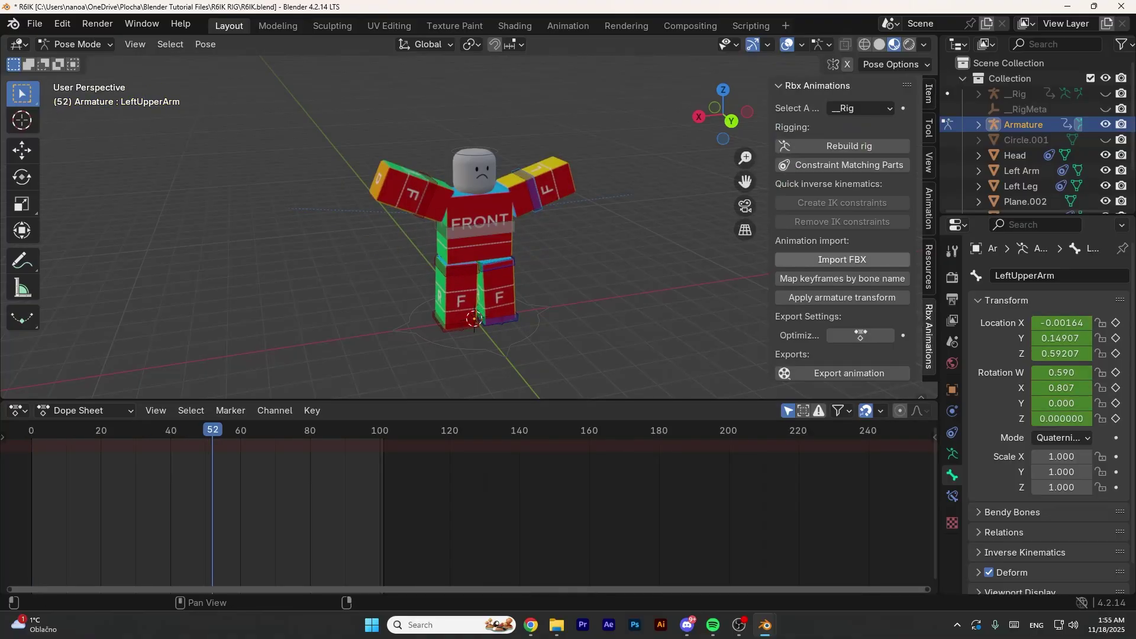
{"action": "scroll", "coordinate": [842, 243], "scroll_direction": "down", "scroll_amount": 2}
{"action": "left_click", "coordinate": [849, 329]}
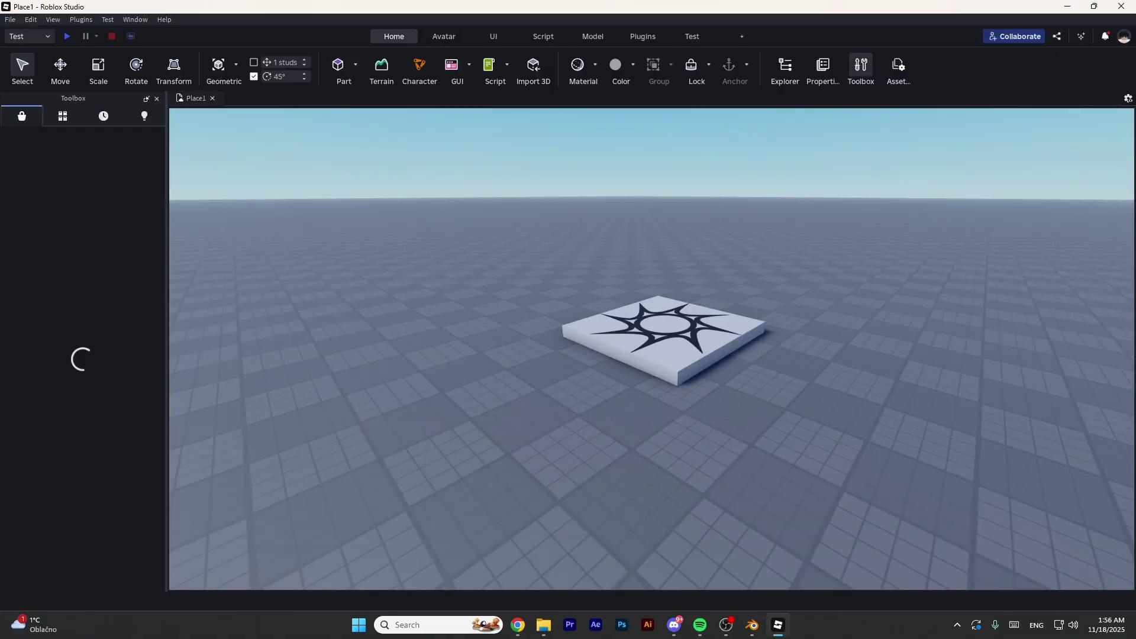
- In Roblox Studio, search the Toolbox plugins for "blender animation" and read the details of Blender Animations (ultimate edition)
{"action": "type", "text": "blender an"}
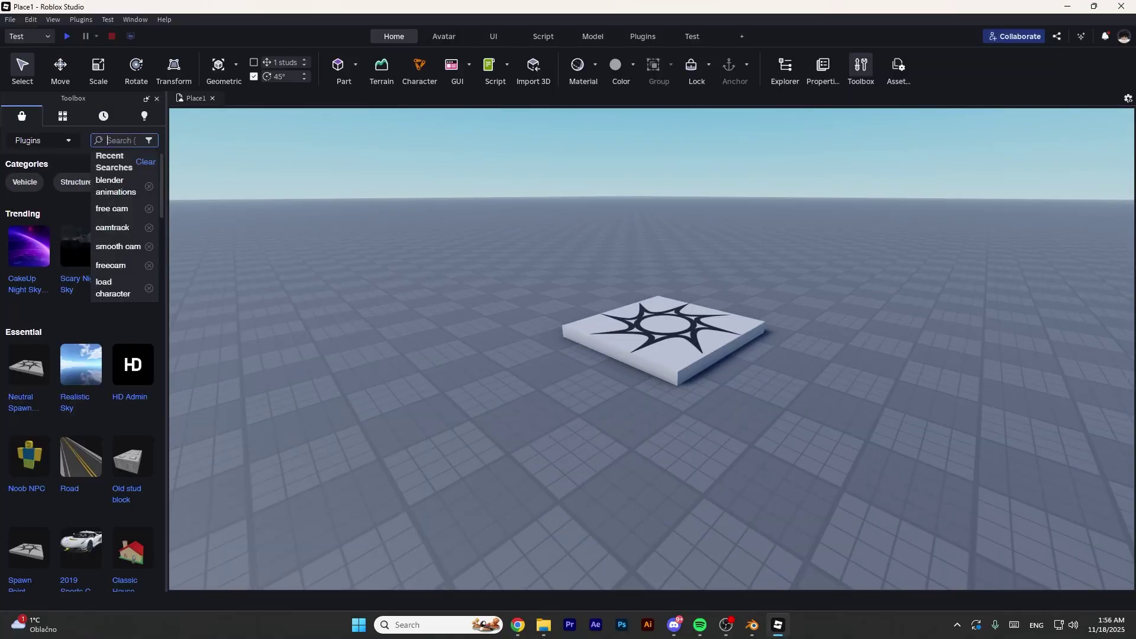
{"action": "type", "text": "imation"}
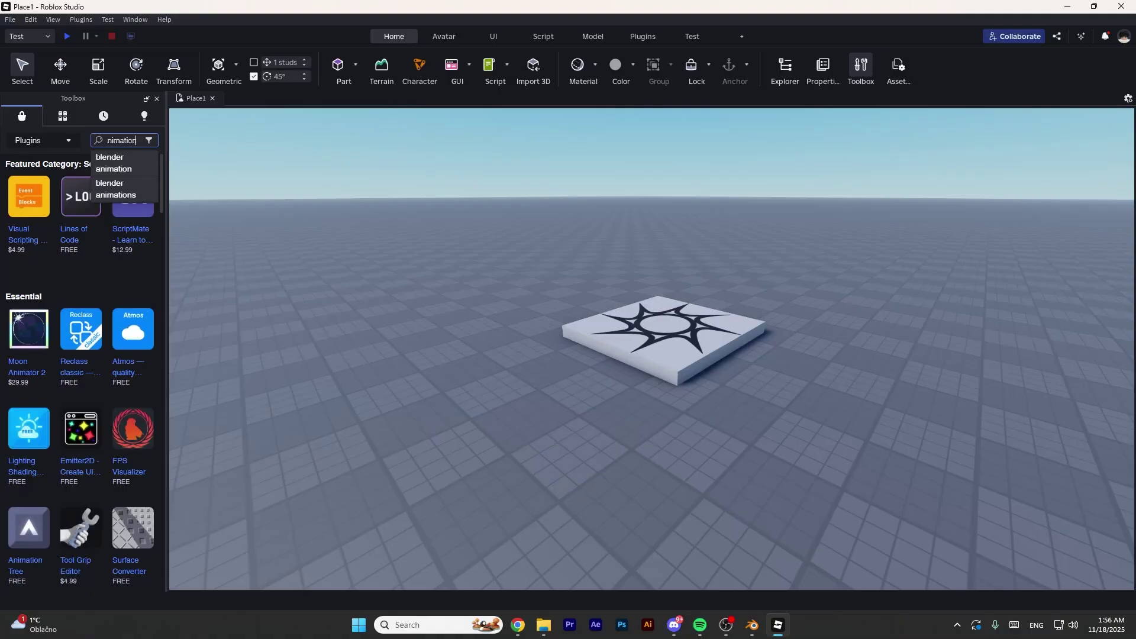
{"action": "key", "text": "Return"}
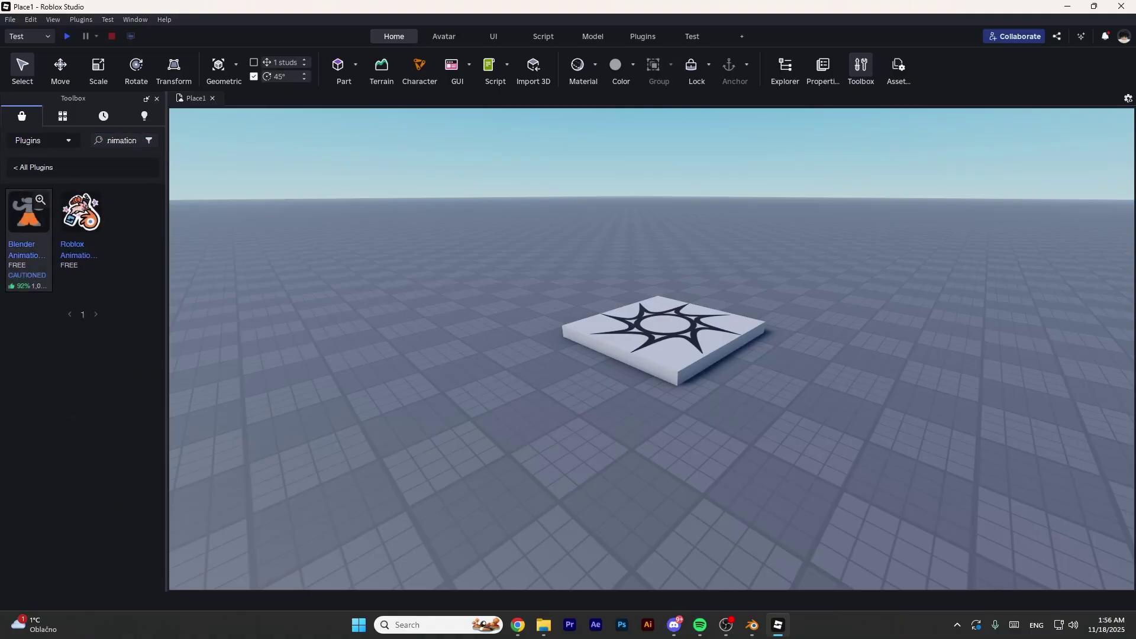
{"action": "left_click", "coordinate": [28, 212]}
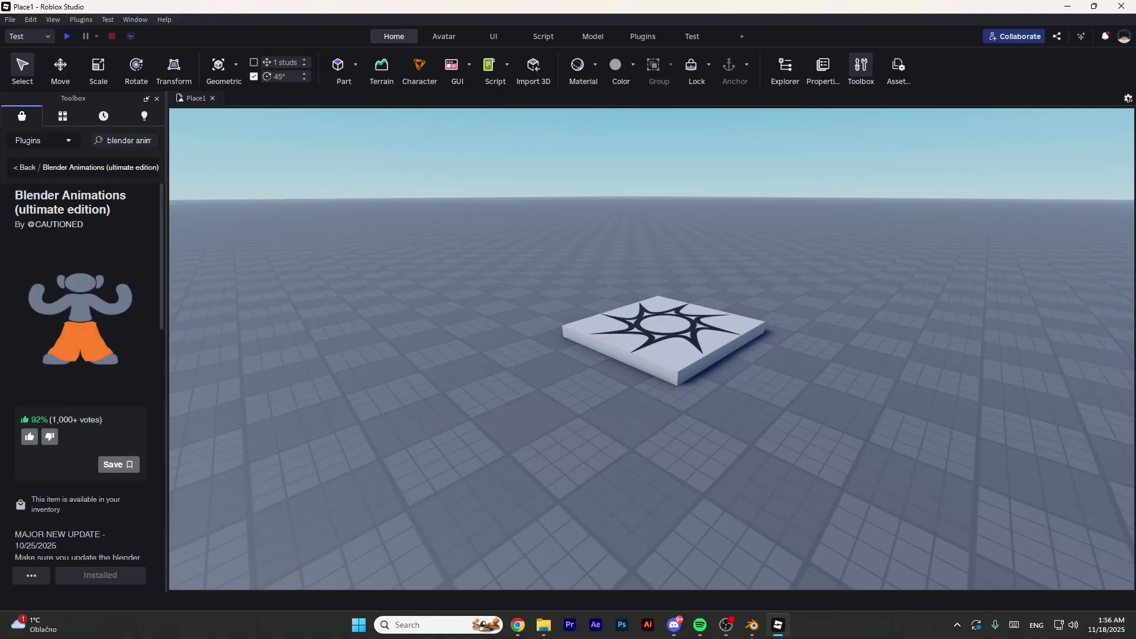
{"action": "scroll", "coordinate": [119, 319], "scroll_direction": "down", "scroll_amount": 5}
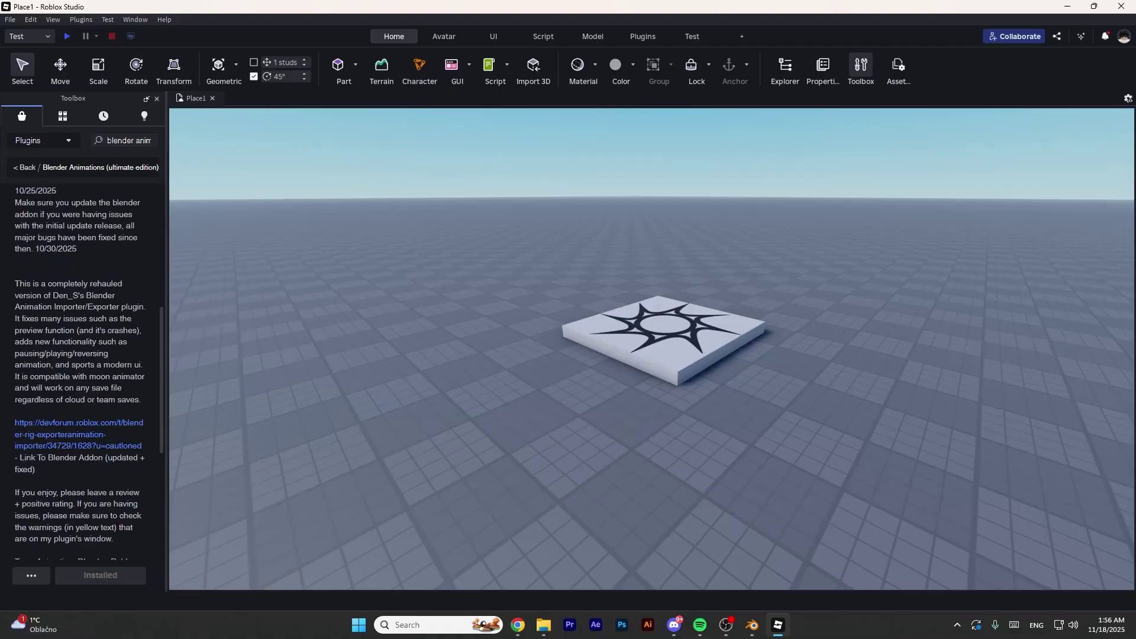
- Open the installed Blender Animations plugin in Roblox Studio
{"action": "scroll", "coordinate": [118, 319], "scroll_direction": "up", "scroll_amount": 5}
{"action": "left_click", "coordinate": [643, 36]}
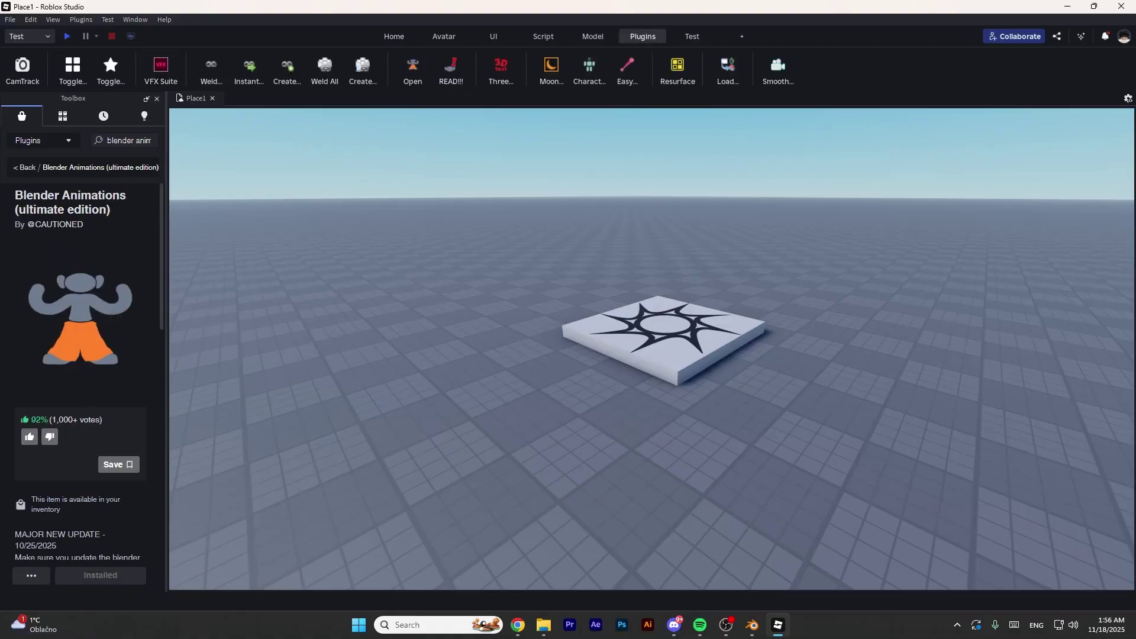
{"action": "left_click", "coordinate": [412, 70]}
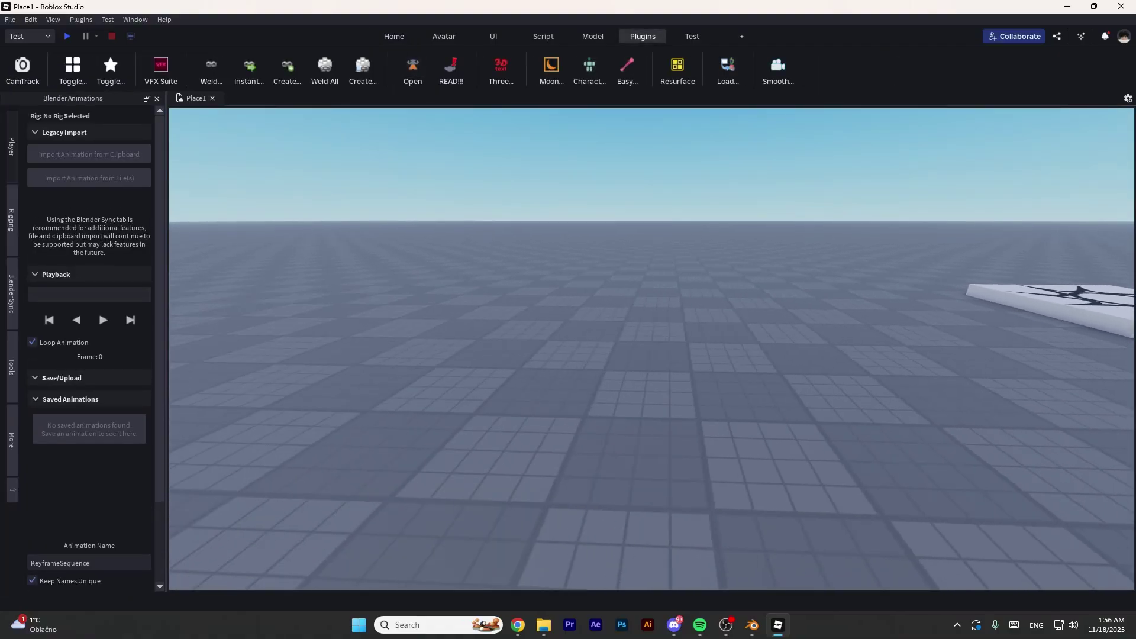
- Insert an R6 character for the filled-in account onto an empty area of the baseplate with Character Inserter
{"action": "right_click_drag", "start_coordinate": [651, 349], "coordinate": [621, 367]}
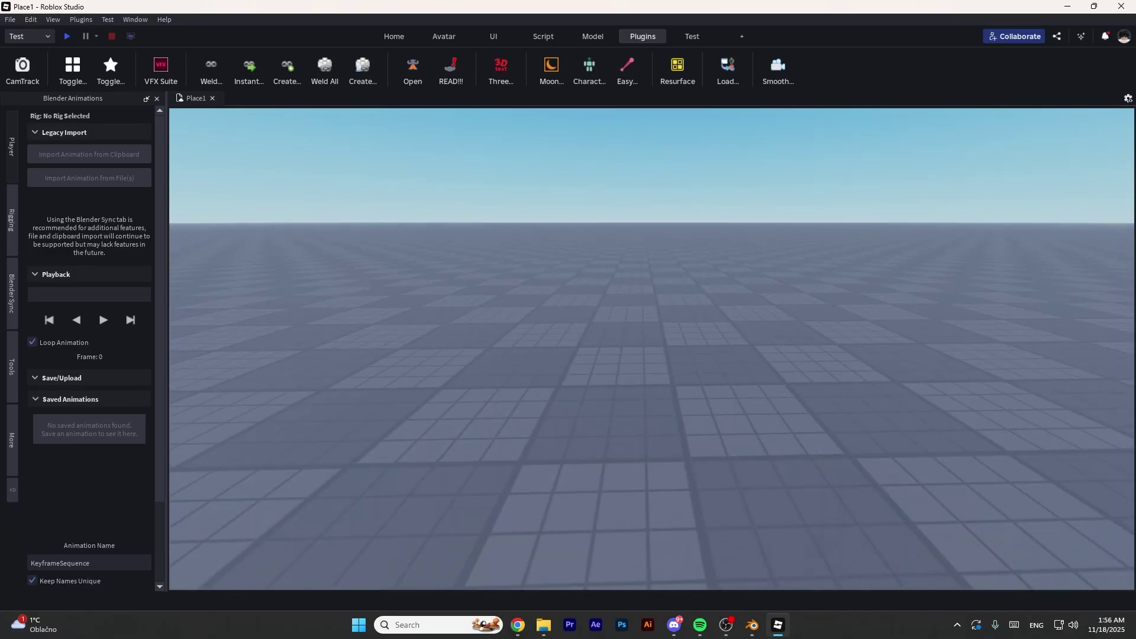
{"action": "left_click", "coordinate": [728, 70]}
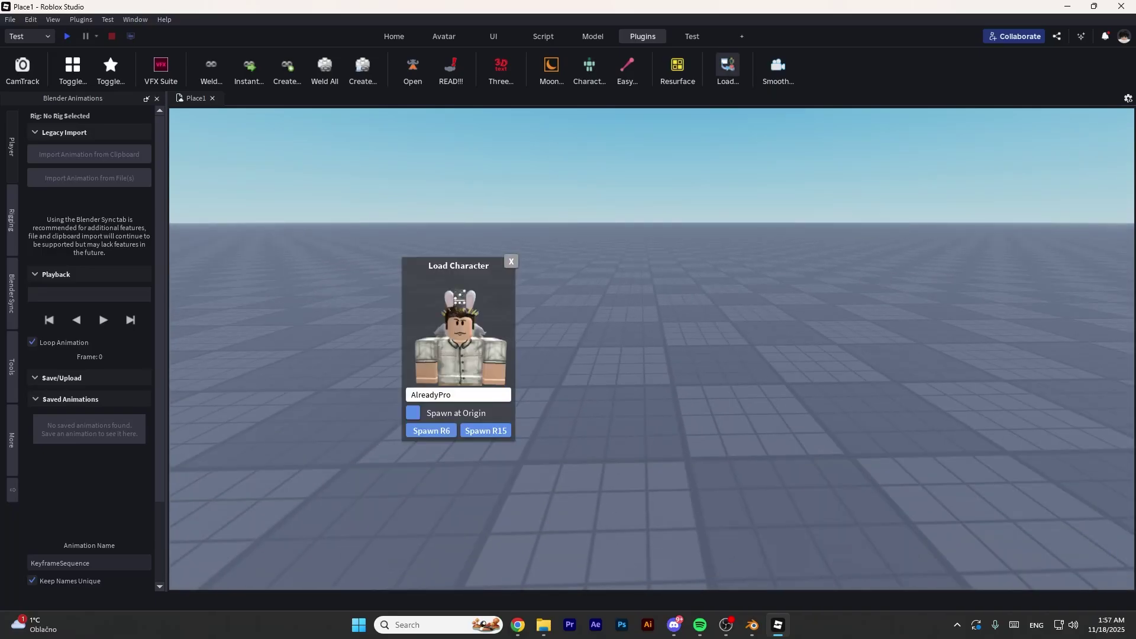
{"action": "left_click", "coordinate": [511, 261]}
{"action": "left_click", "coordinate": [591, 68]}
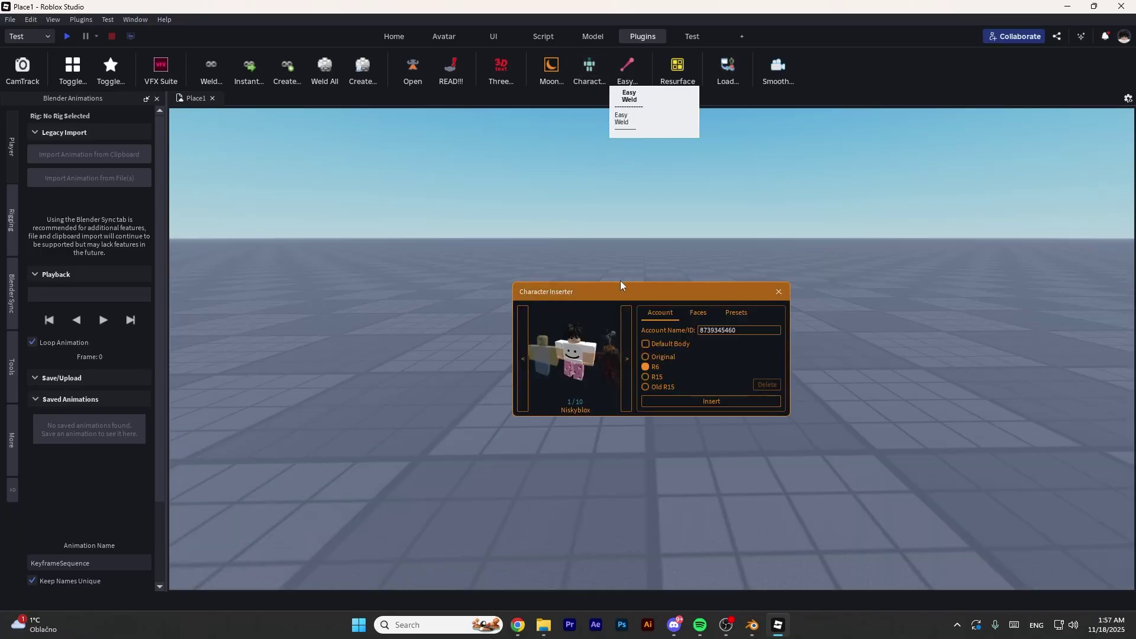
{"action": "left_click_drag", "start_coordinate": [621, 298], "coordinate": [541, 278]}
{"action": "left_click", "coordinate": [602, 381]}
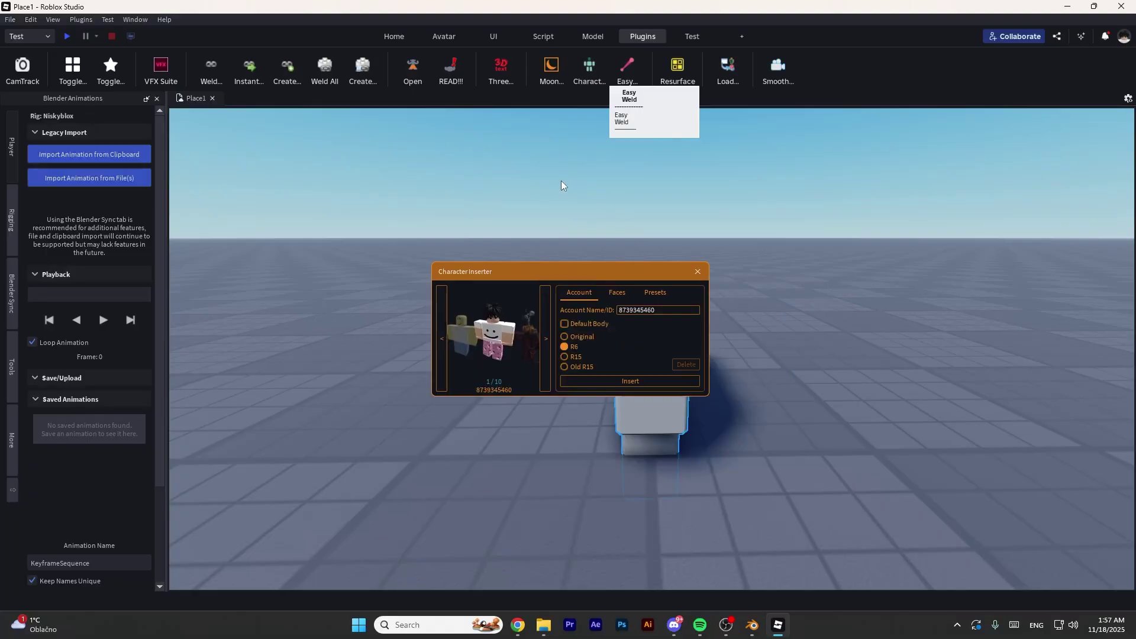
{"action": "left_click", "coordinate": [693, 274]}
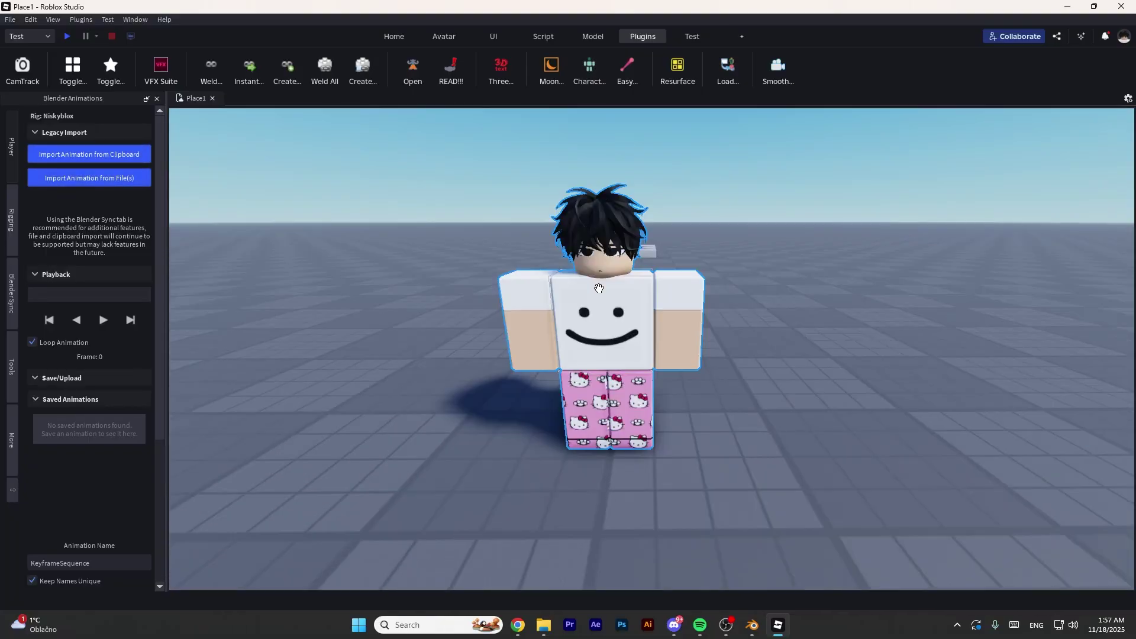
- Import the exported animation data from the clipboard onto the inserted R6 character
{"action": "left_click", "coordinate": [95, 153]}
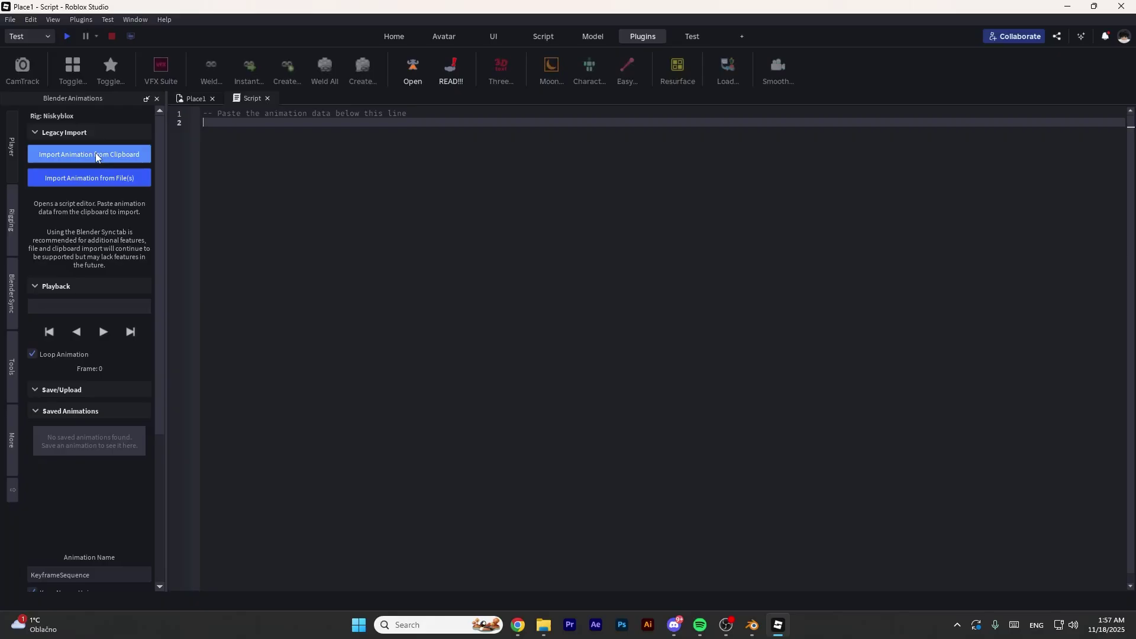
{"action": "key", "text": "ctrl+v"}
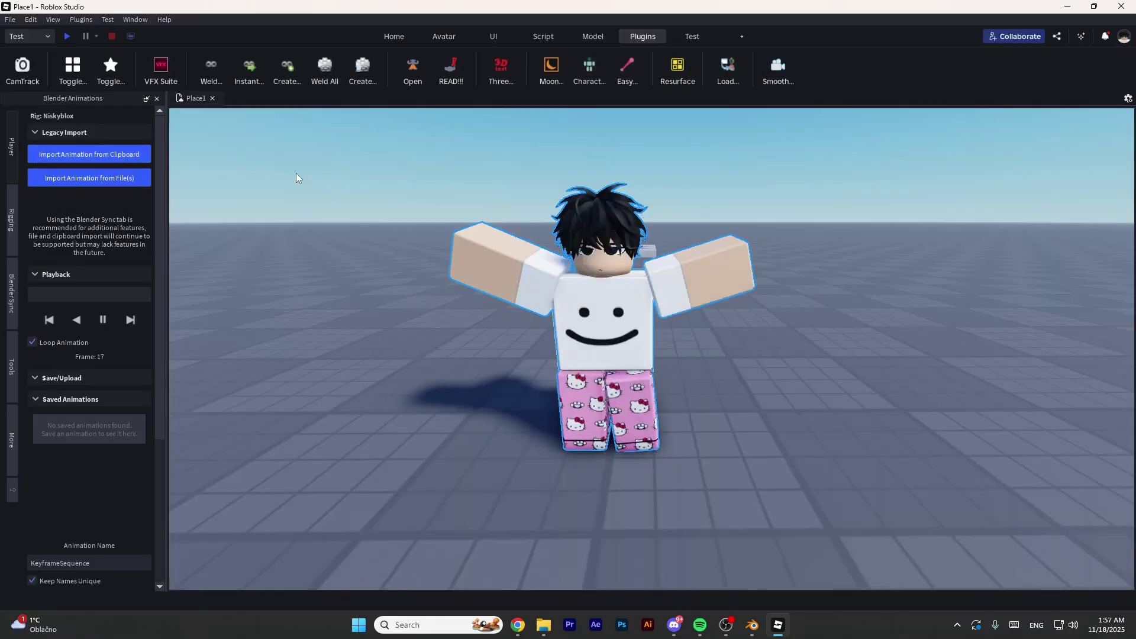
- Play the imported animation on the character and scrub through its frames to check the motion
{"action": "scroll", "coordinate": [463, 207], "scroll_direction": "up", "scroll_amount": 3}
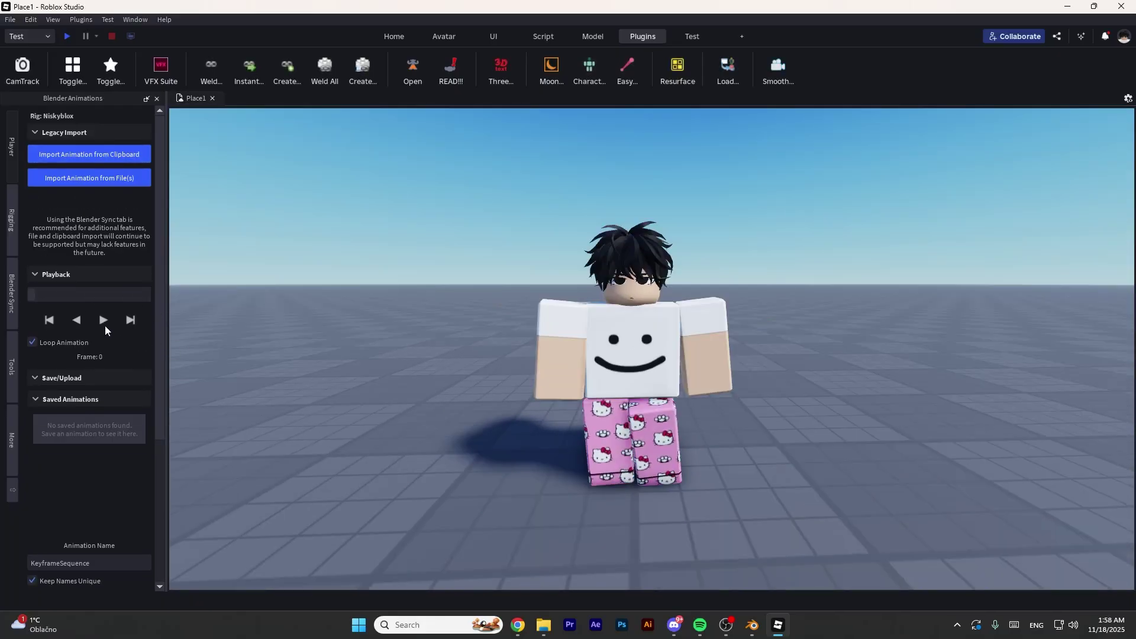
{"action": "left_click", "coordinate": [102, 320]}
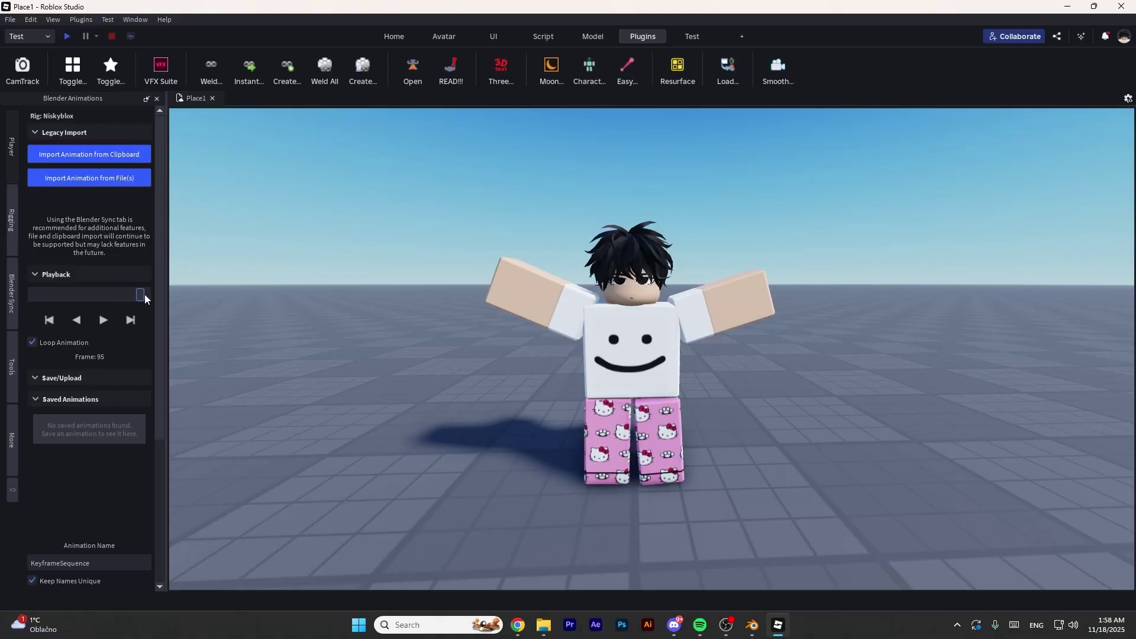
{"action": "left_click_drag", "start_coordinate": [145, 296], "coordinate": [74, 294]}
- Upload the animation to Roblox with the title "Wave", Me as creator and Action priority
{"action": "scroll", "coordinate": [118, 340], "scroll_direction": "down", "scroll_amount": 4}
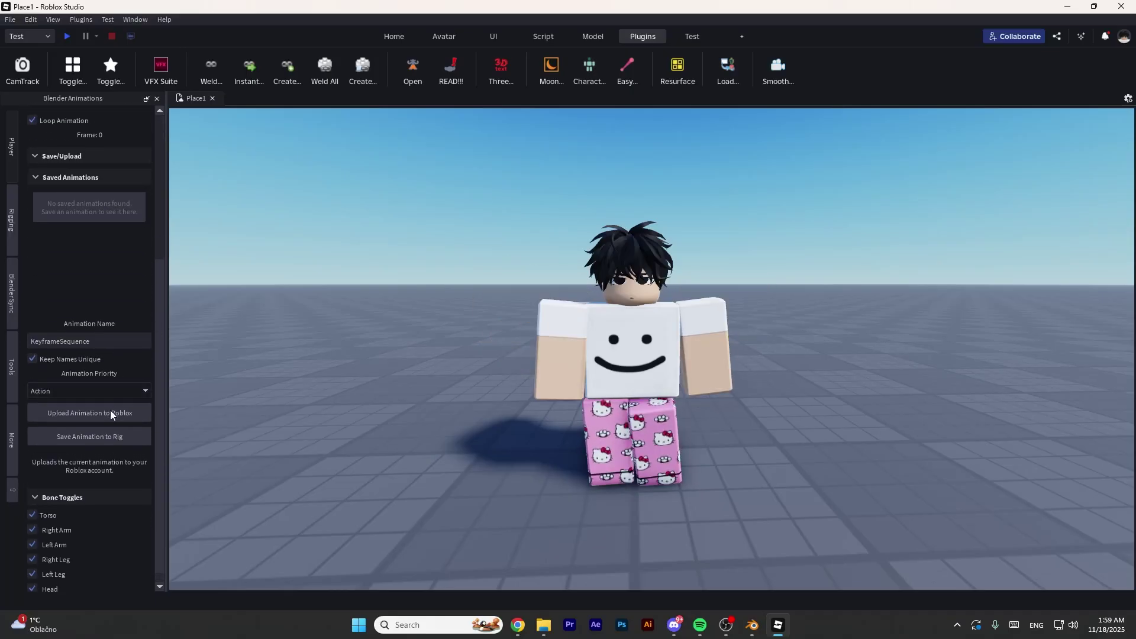
{"action": "left_click", "coordinate": [92, 413]}
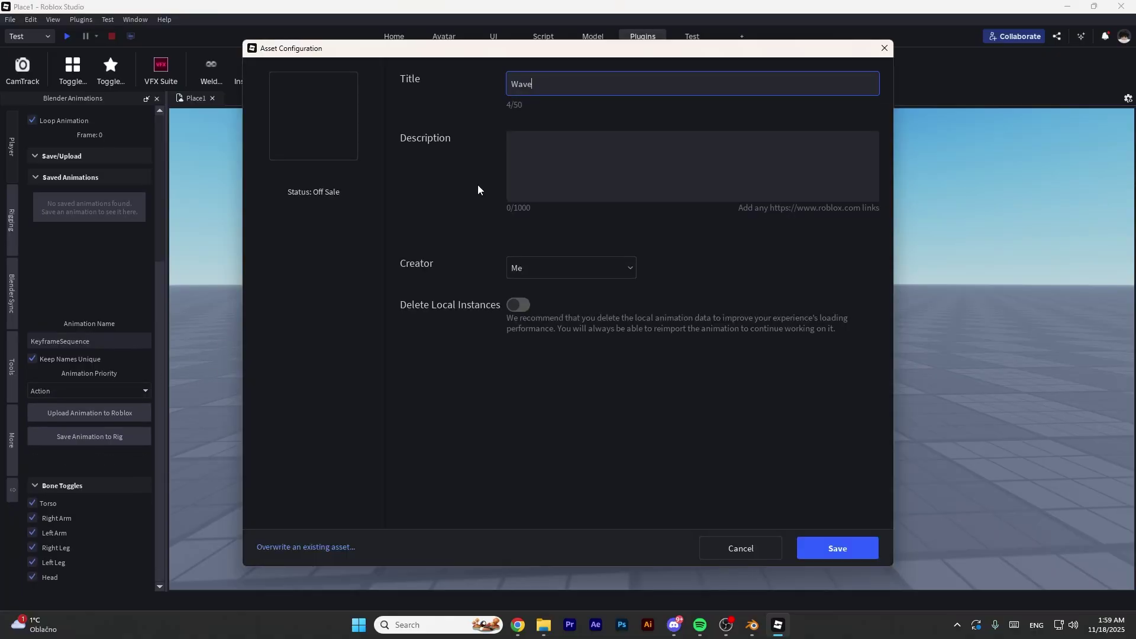
{"action": "left_click", "coordinate": [596, 201]}
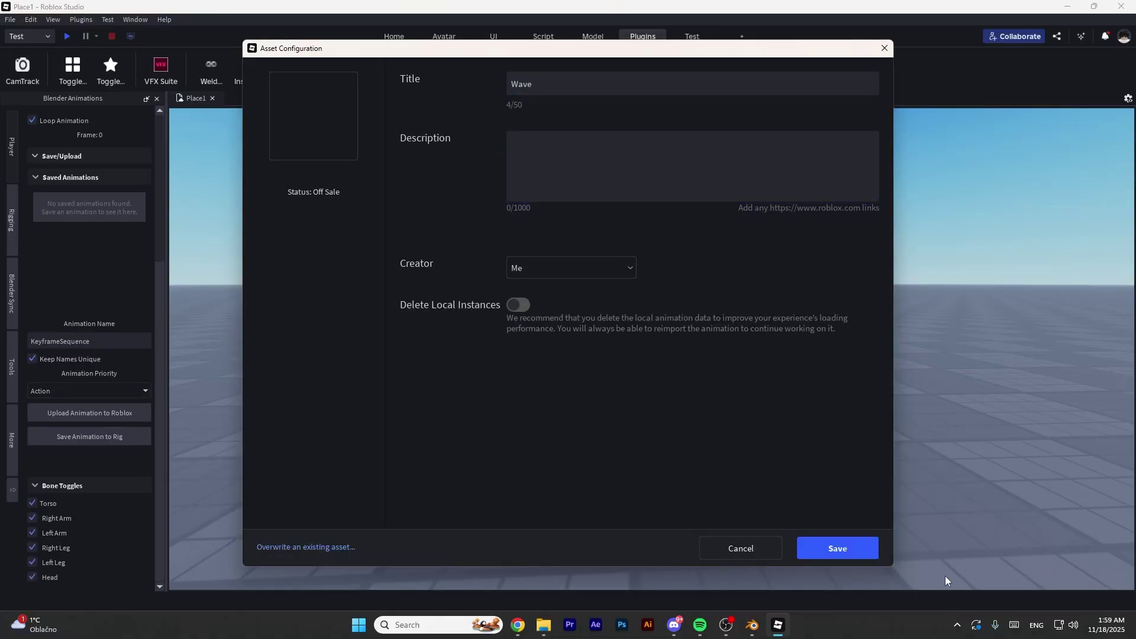
{"action": "left_click", "coordinate": [871, 545]}
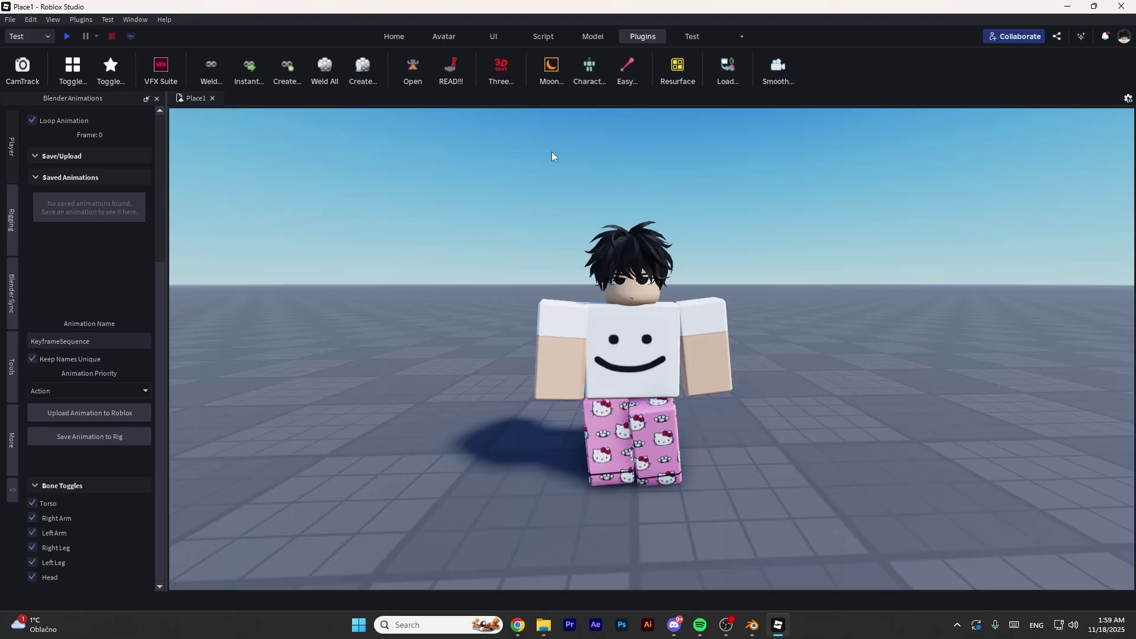
{"action": "right_click_drag", "start_coordinate": [552, 151], "coordinate": [548, 154]}
{"action": "key", "text": "s"}
{"action": "key", "text": "w"}
{"action": "scroll", "coordinate": [548, 154], "scroll_direction": "down", "scroll_amount": 5}
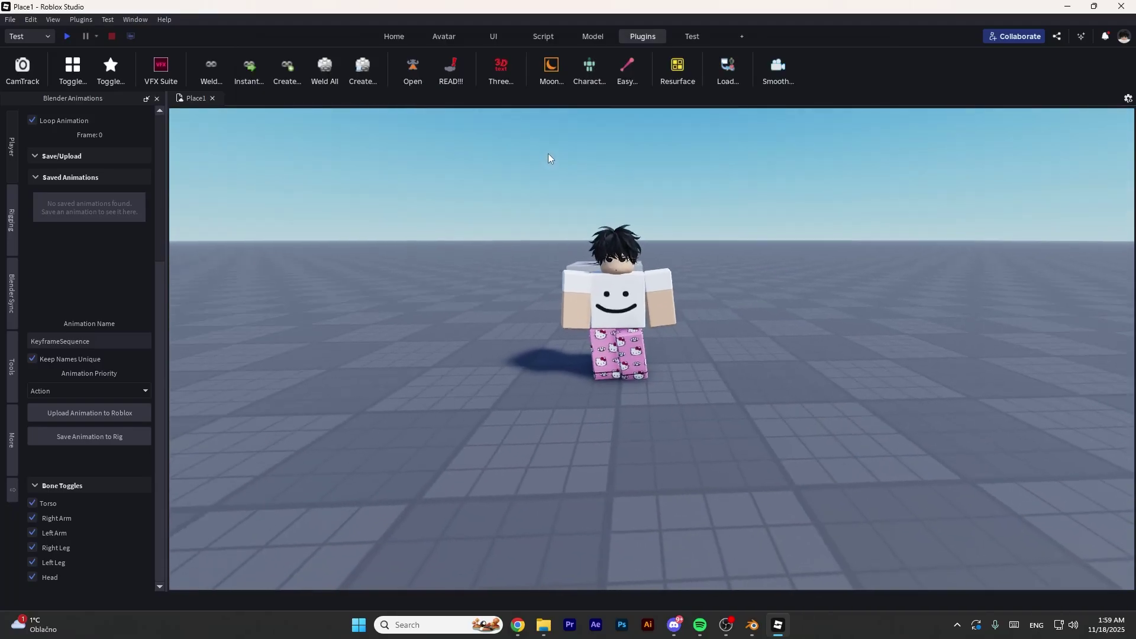
- Open Moon Animator, close the Blender Animations panel, and create a new Moon 2 file for the R6 character
{"action": "left_click", "coordinate": [549, 70]}
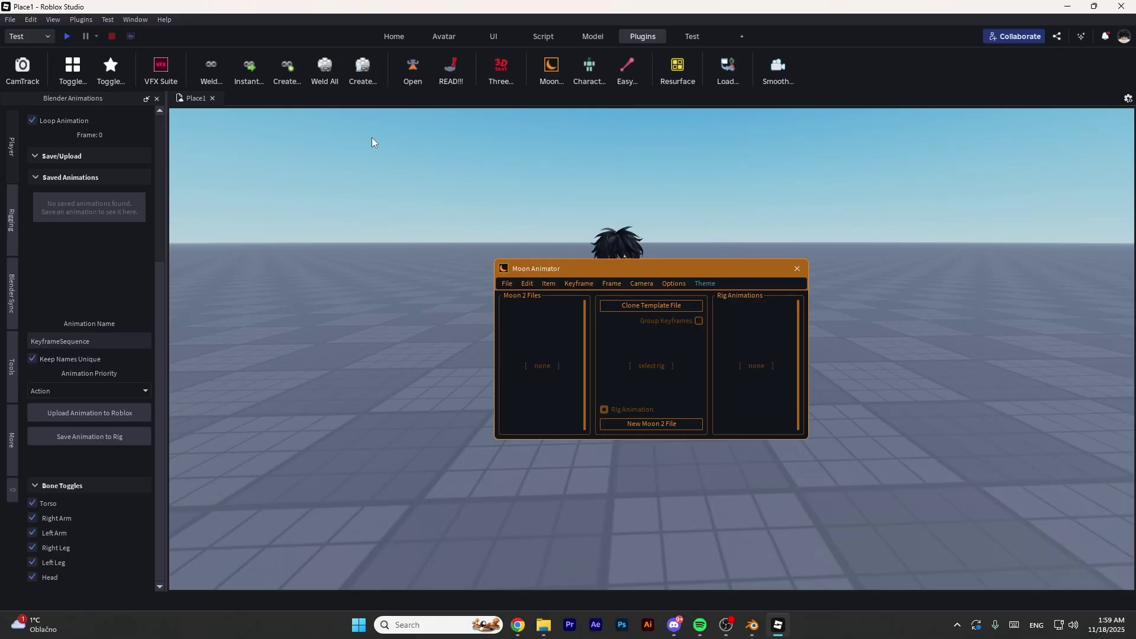
{"action": "left_click", "coordinate": [156, 98]}
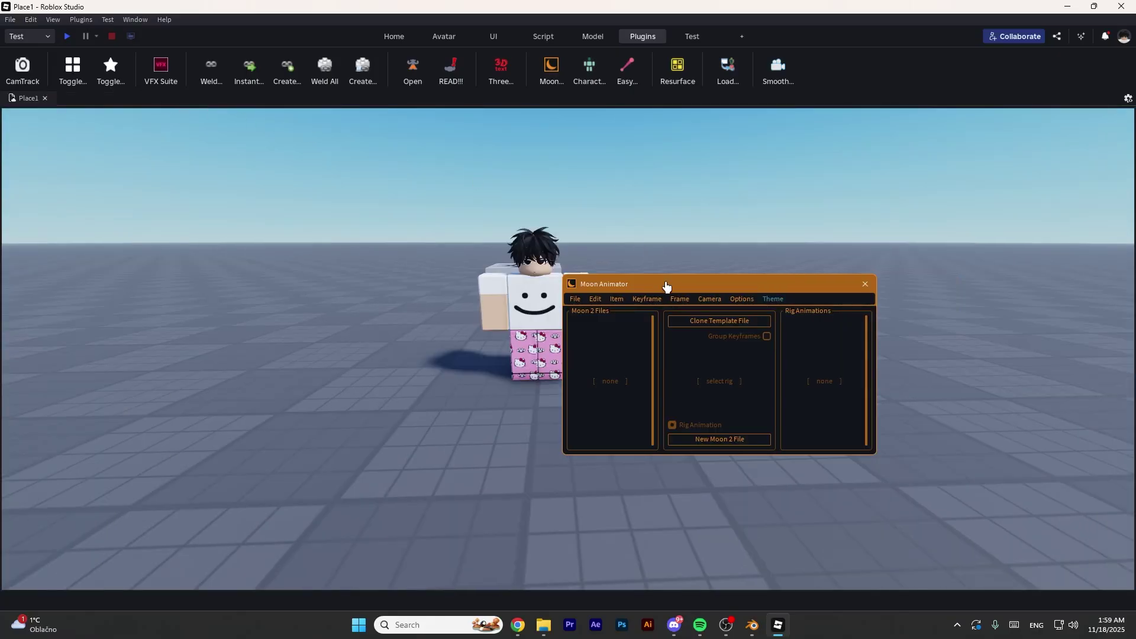
{"action": "left_click", "coordinate": [553, 287]}
{"action": "left_click", "coordinate": [839, 436]}
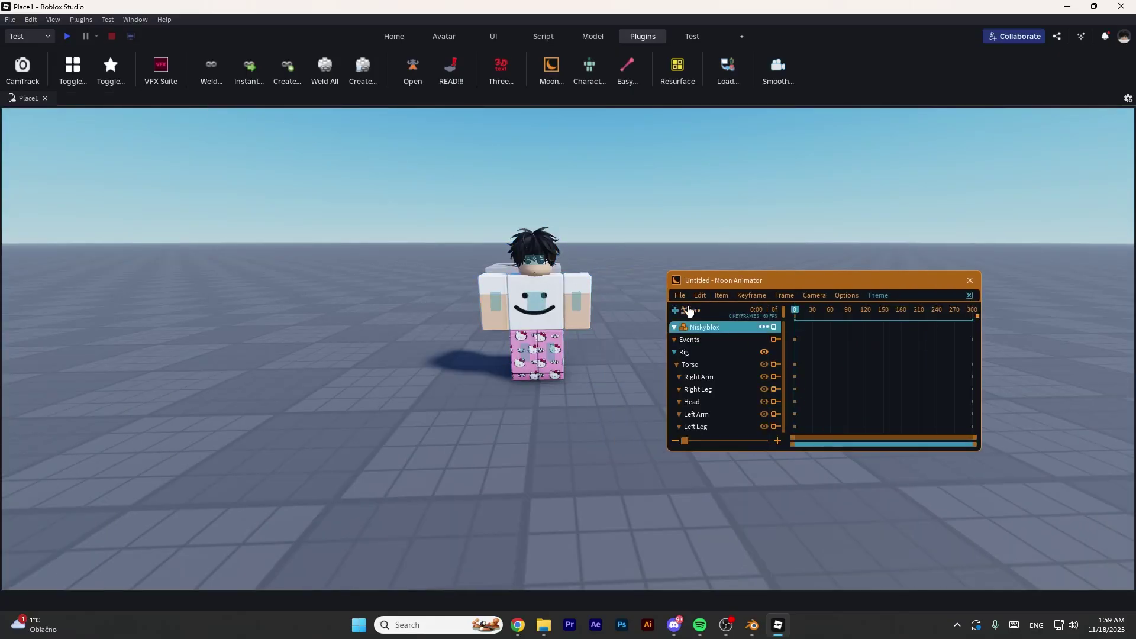
- Import the uploaded animation from Roblox onto the character's rig with Replace Keyframes
{"action": "left_click", "coordinate": [683, 299]}
{"action": "left_click", "coordinate": [698, 372]}
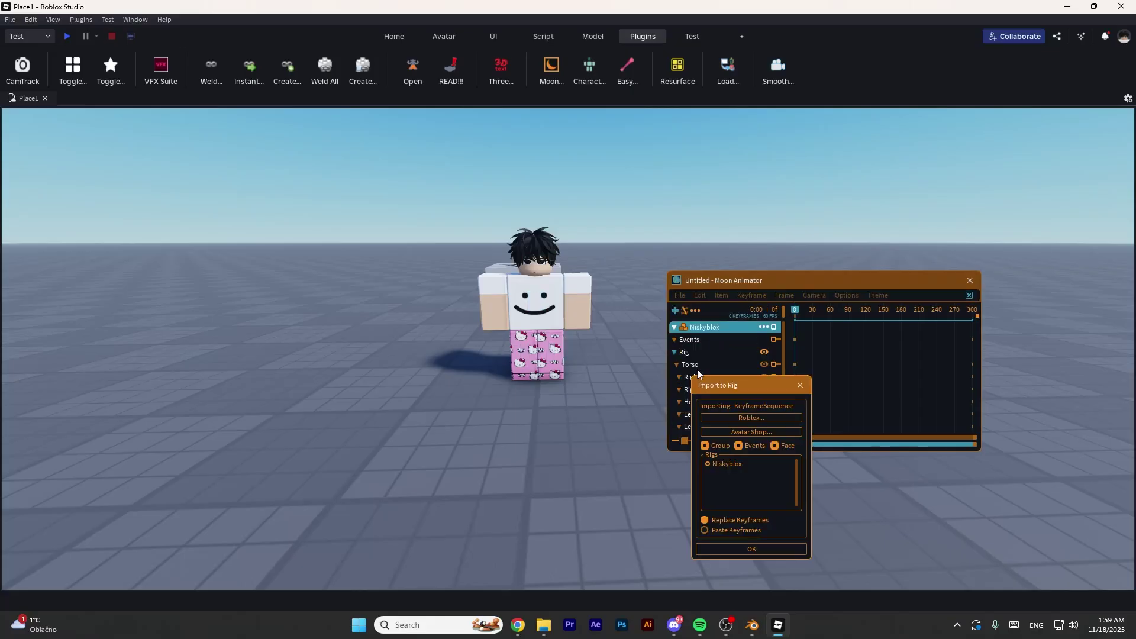
{"action": "left_click", "coordinate": [744, 418]}
{"action": "left_click", "coordinate": [445, 202]}
{"action": "left_click", "coordinate": [838, 549]}
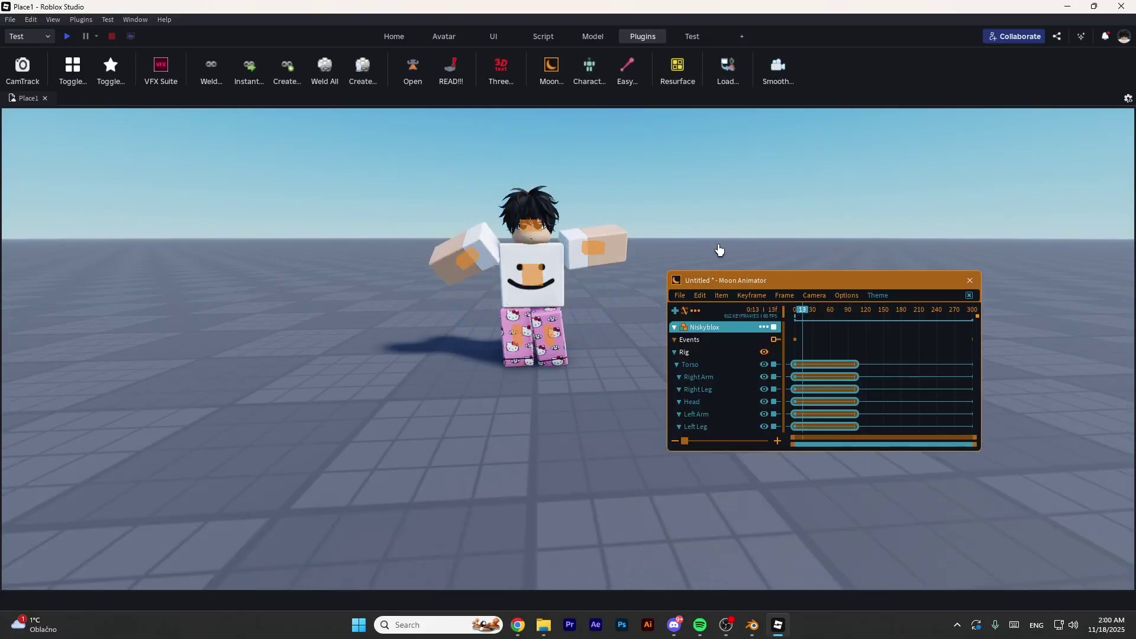
- Scrub through the imported keyframes in Moon Animator and play the animation to check the character's motion
{"action": "right_click_drag", "start_coordinate": [719, 251], "coordinate": [716, 244]}
{"action": "scroll", "coordinate": [716, 244], "scroll_direction": "down", "scroll_amount": 2}
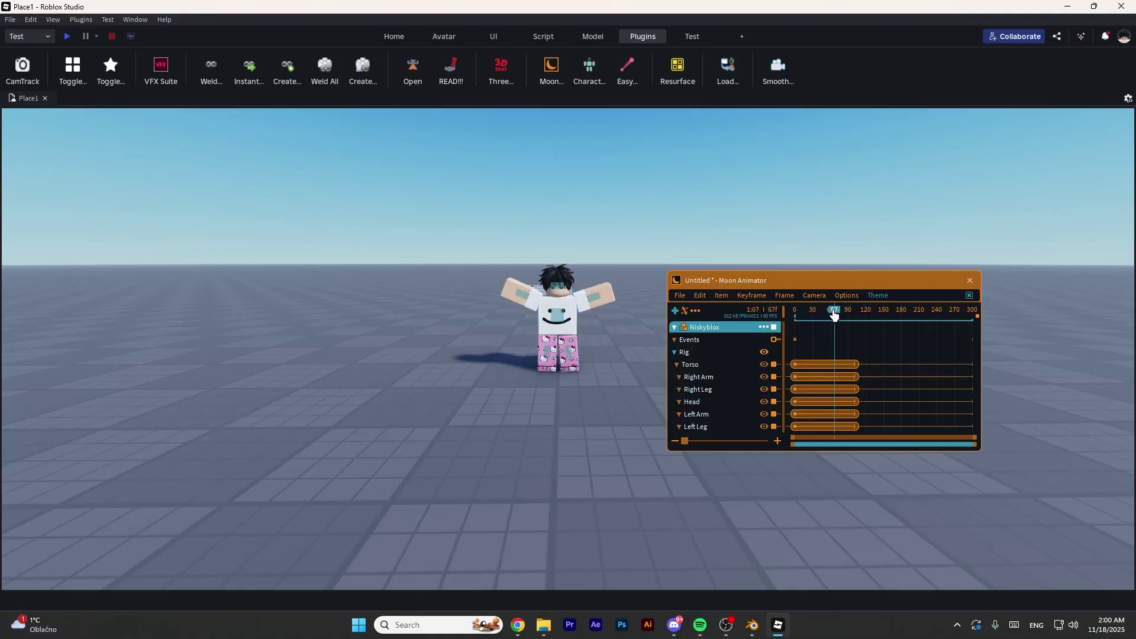
{"action": "left_click", "coordinate": [857, 365]}
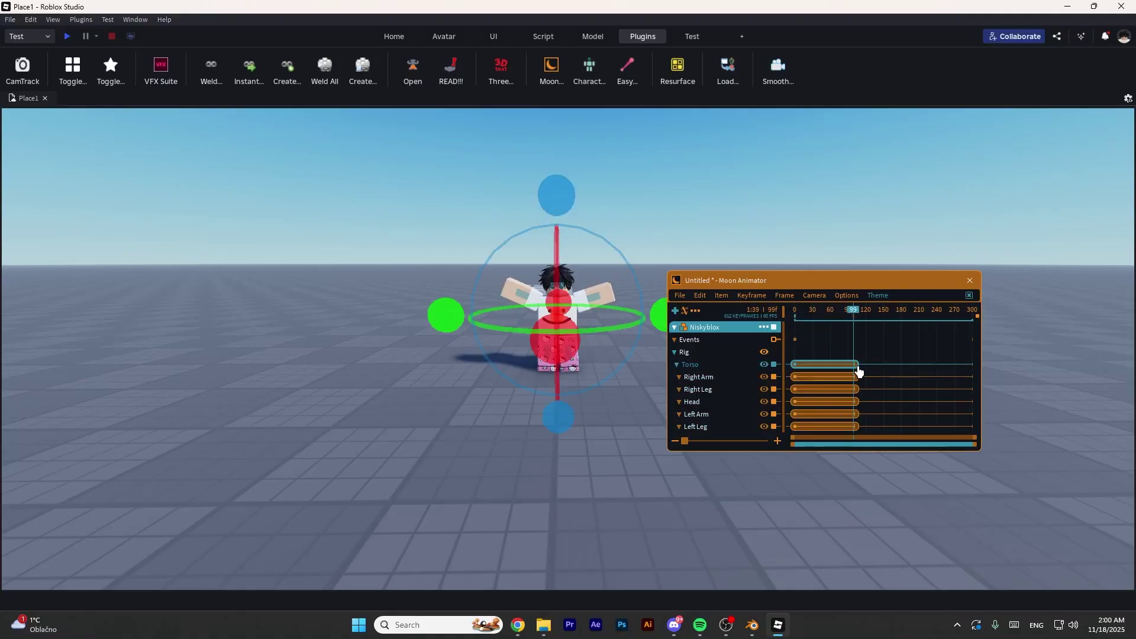
{"action": "left_click_drag", "start_coordinate": [848, 316], "coordinate": [779, 339]}
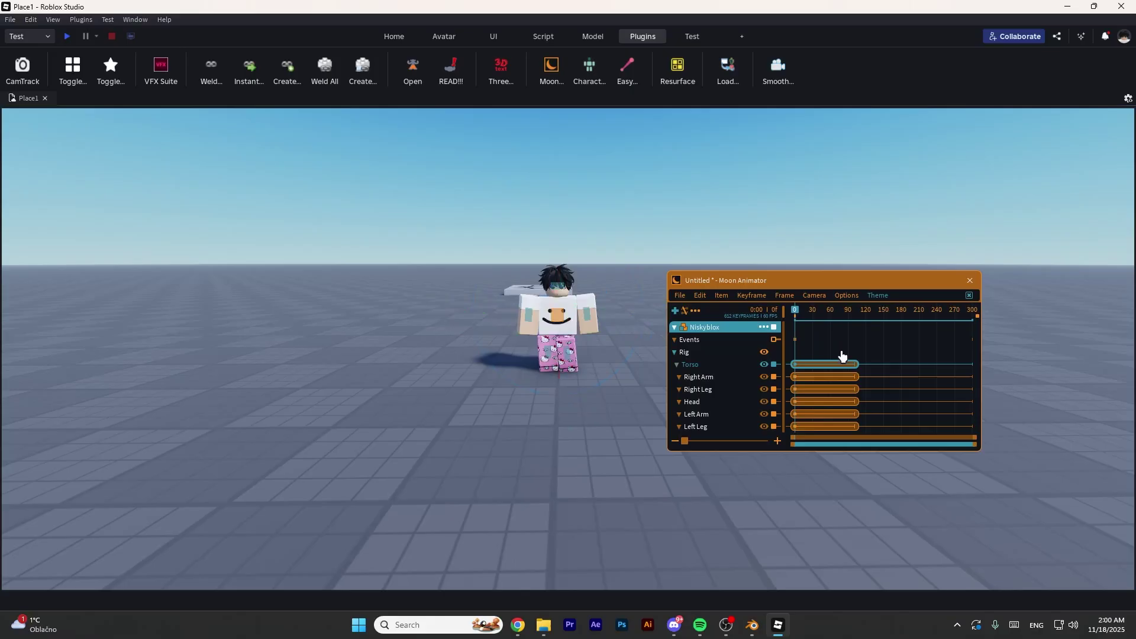
{"action": "left_click", "coordinate": [843, 355]}
{"action": "key", "text": "space"}
{"action": "key", "text": "space"}
{"action": "left_click", "coordinate": [791, 299]}
{"action": "left_click_drag", "start_coordinate": [854, 315], "coordinate": [775, 330]}
{"action": "key", "text": "space"}
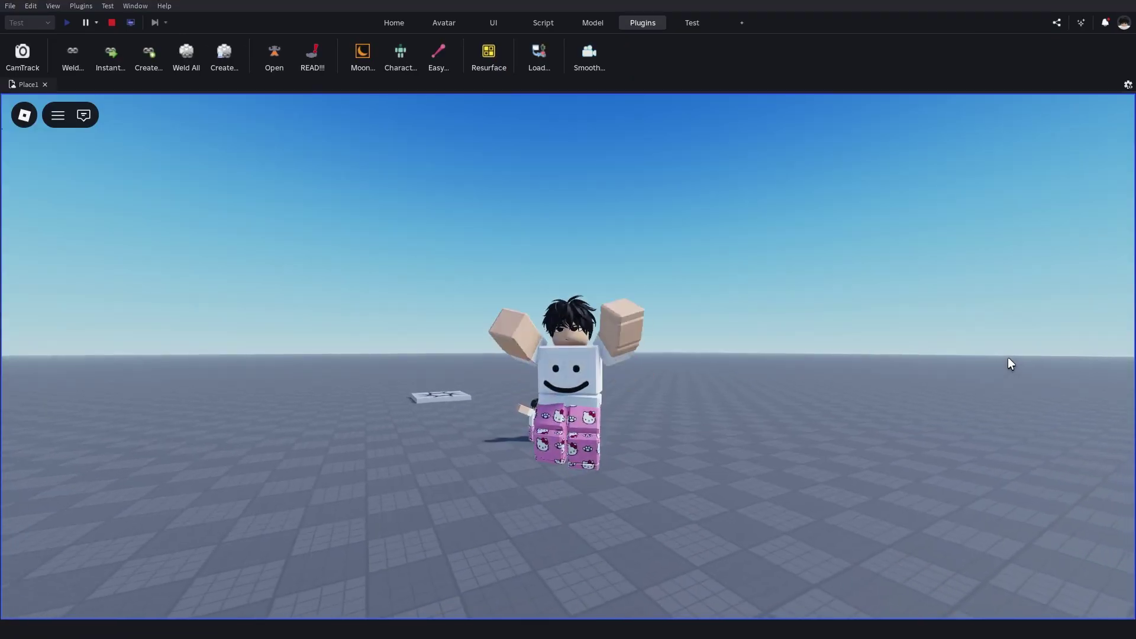
- Walk and jump the player character around the baseplate in the playtest to view the animation in the game
{"action": "key", "text": "s"}
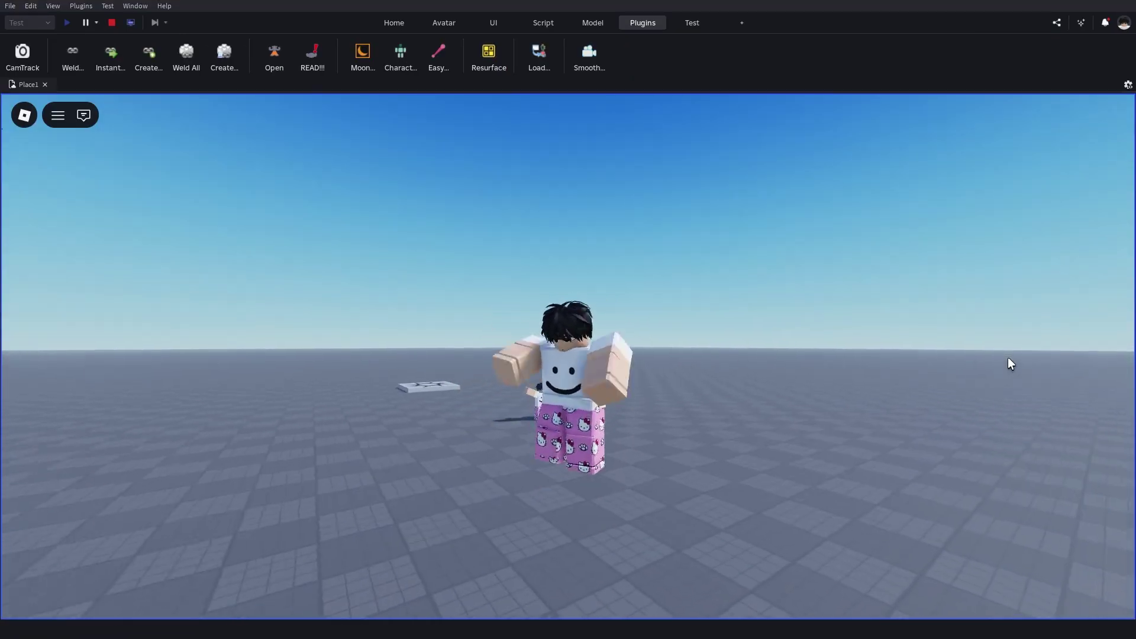
{"action": "key", "text": "space"}
{"action": "key", "text": "space"}
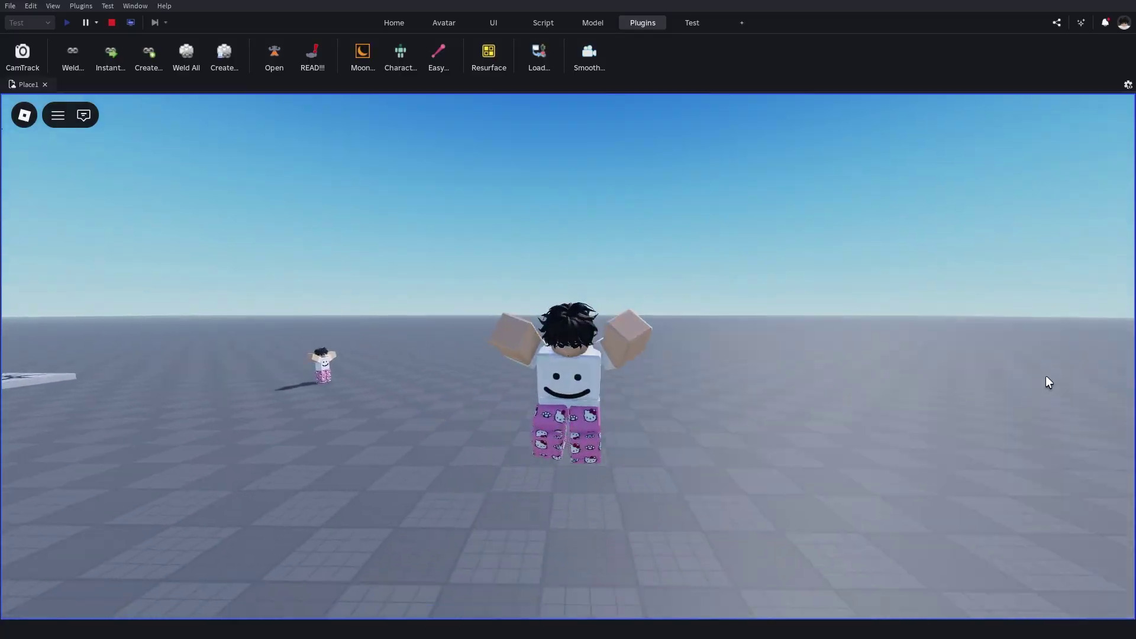
{"action": "key", "text": "space"}
{"action": "key", "text": "space"}
{"action": "right_click_drag", "start_coordinate": [1047, 376], "coordinate": [1047, 376]}
{"action": "key", "text": "s"}
{"action": "key", "text": "space"}
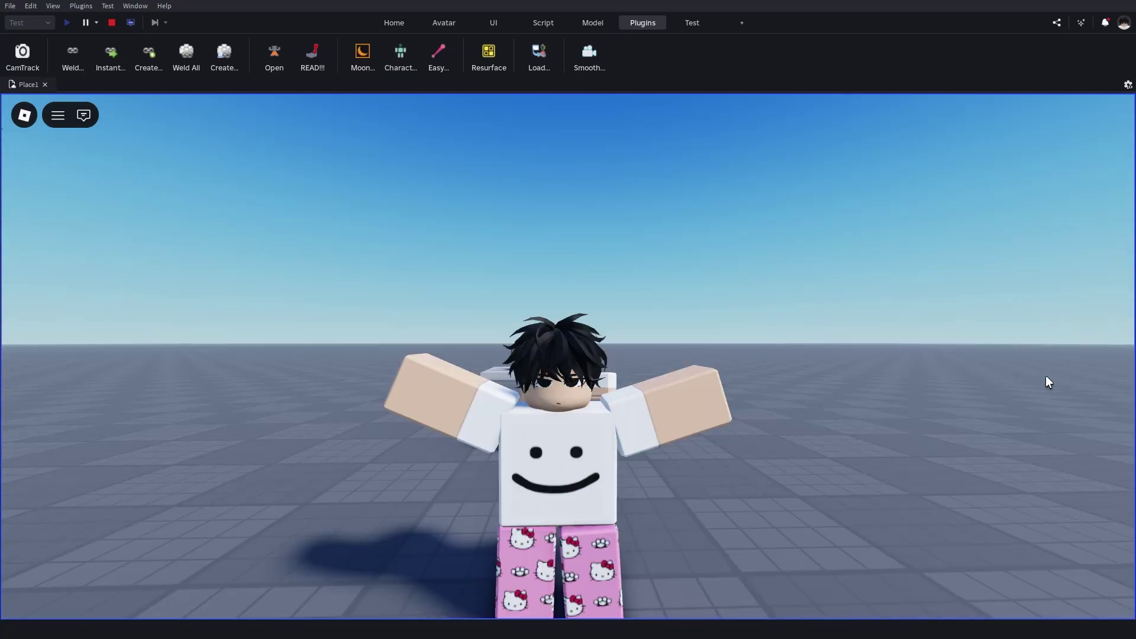